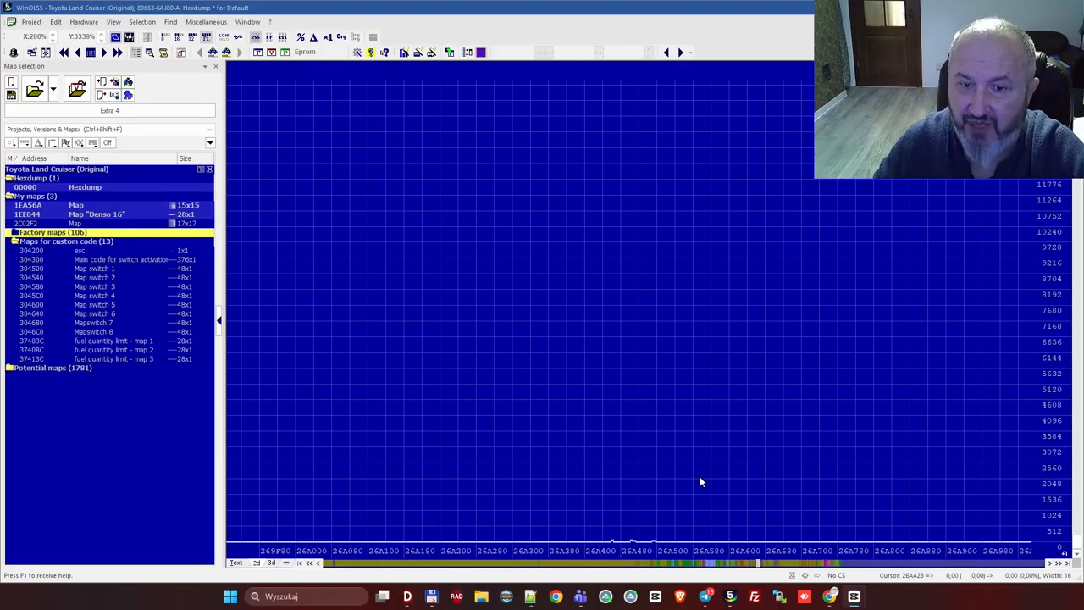
Step: Interpret the hexdump region around address 1E8400 as 16-bit values and set the vertical scale to 100%
click(761, 566)
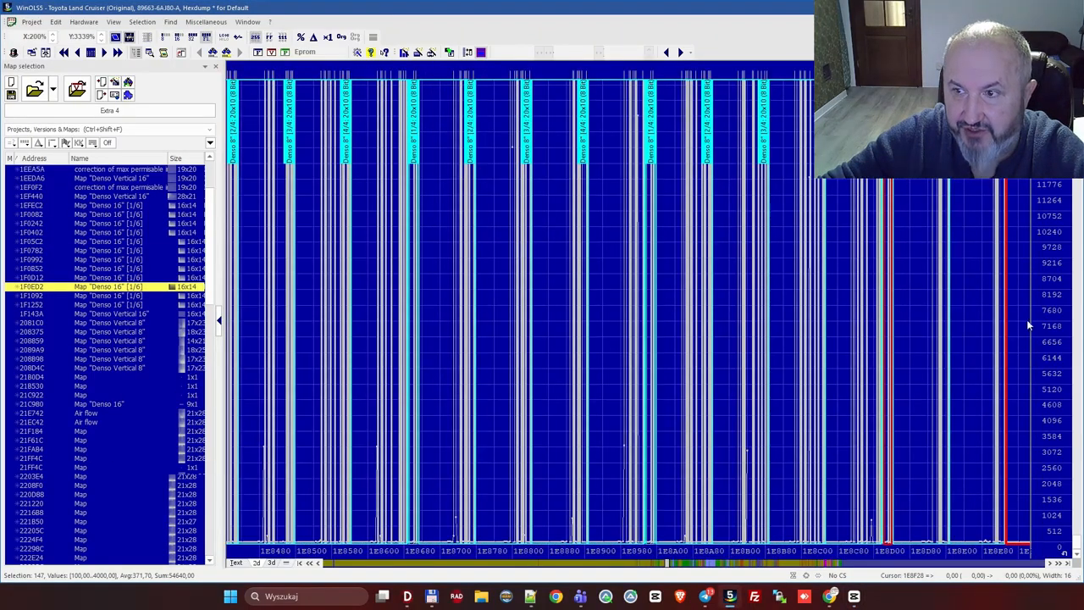
click(179, 38)
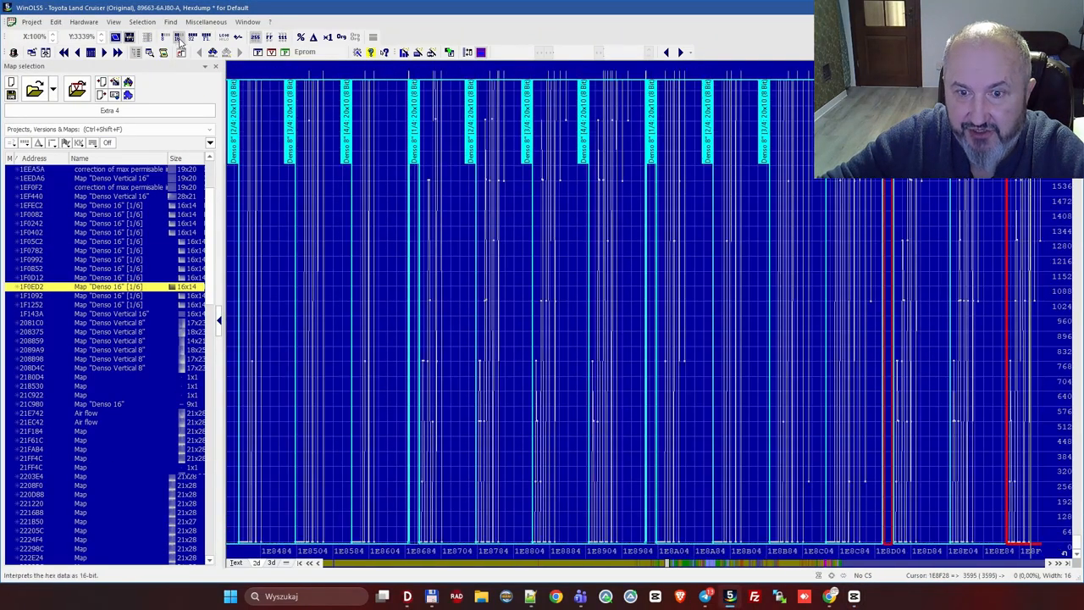
drag(1059, 270, 1064, 604)
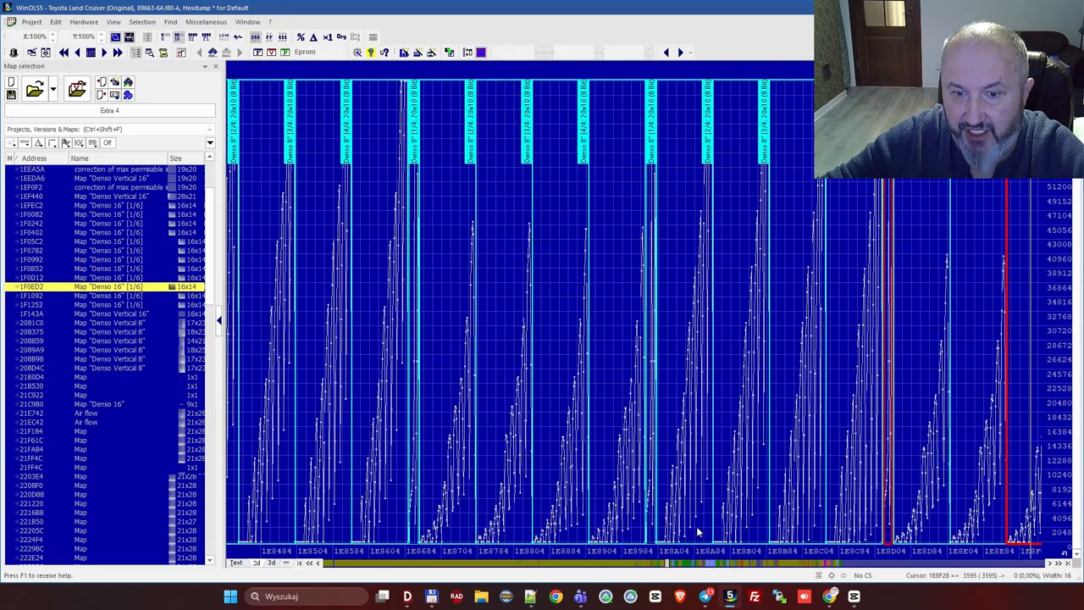
Step: Look through the detected maps in the 2D hexdump from about 1EA604 to 1EED84, with the horizontal scale at 200%
click(744, 564)
click(744, 564)
click(744, 565)
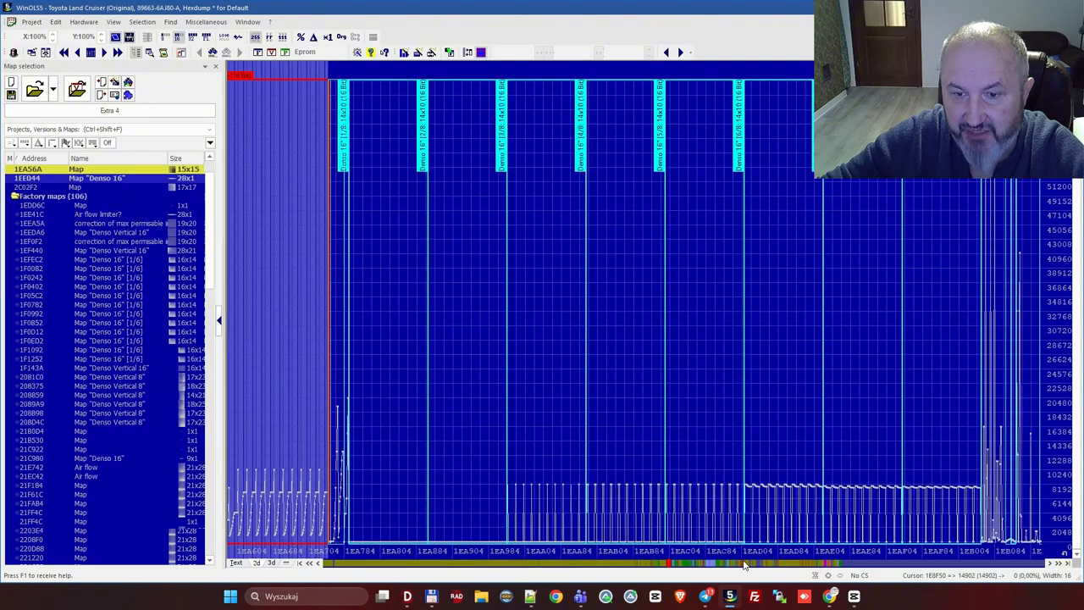
click(744, 565)
click(744, 564)
click(744, 564)
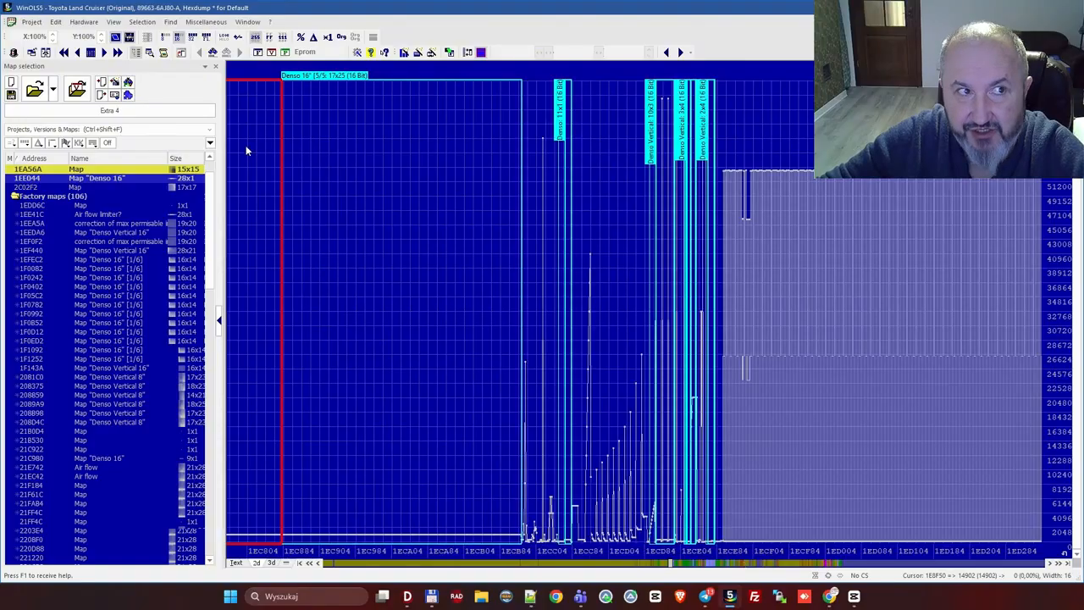
click(52, 35)
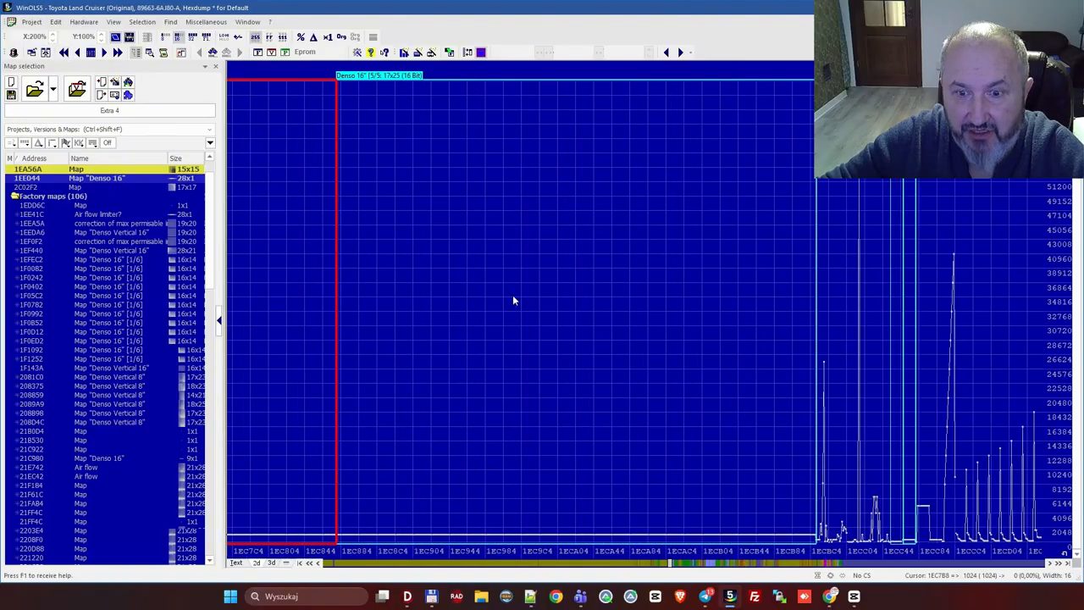
click(815, 565)
click(815, 564)
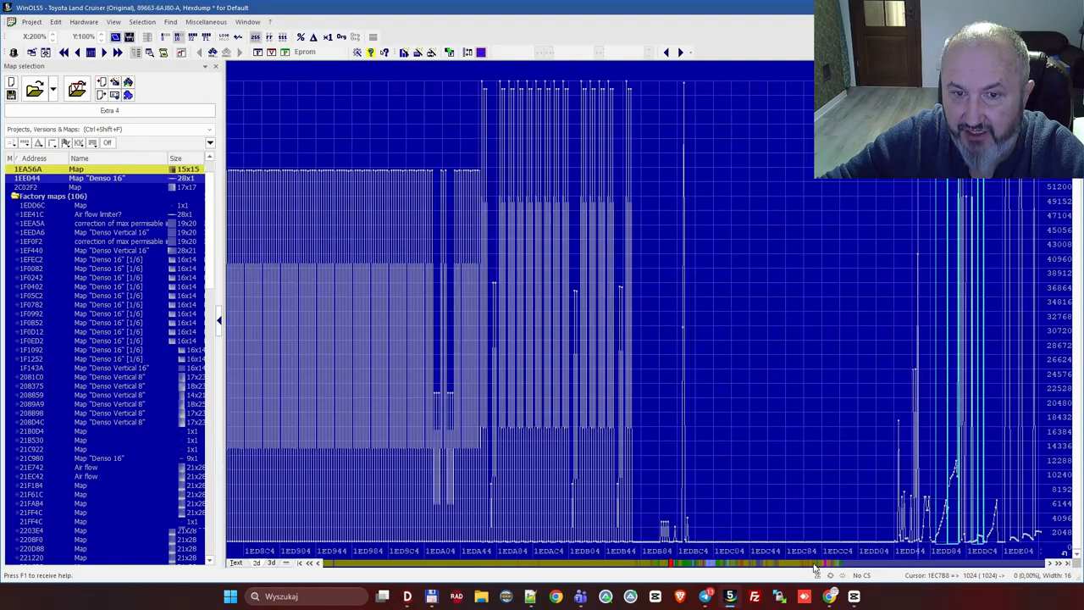
click(815, 564)
click(815, 565)
click(815, 565)
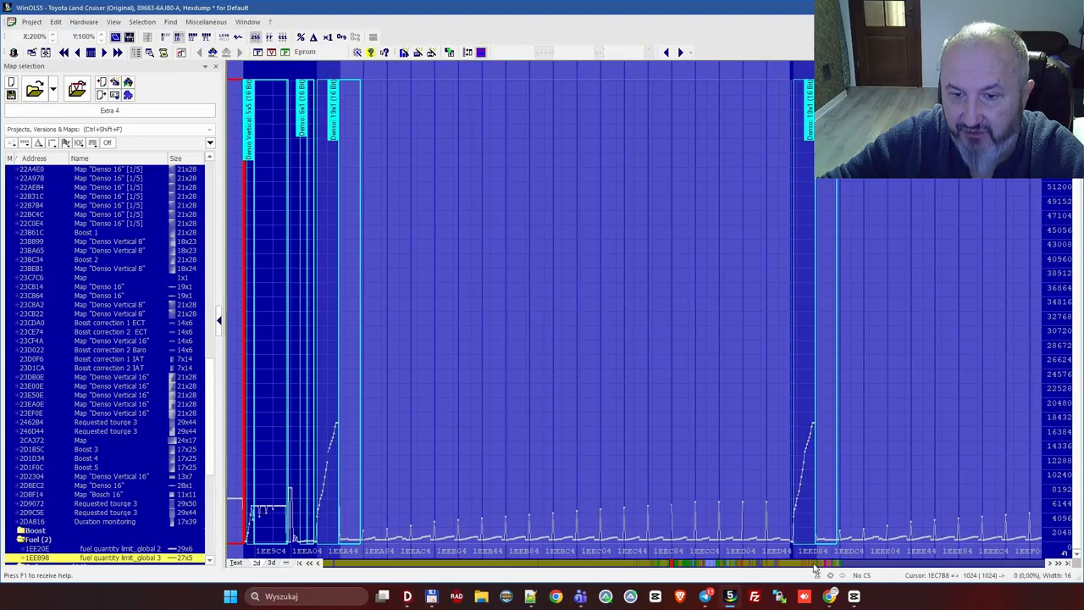
Step: Examine the Denso maps and the rail pressure maps between about 1F16C4 and 20E604
click(733, 565)
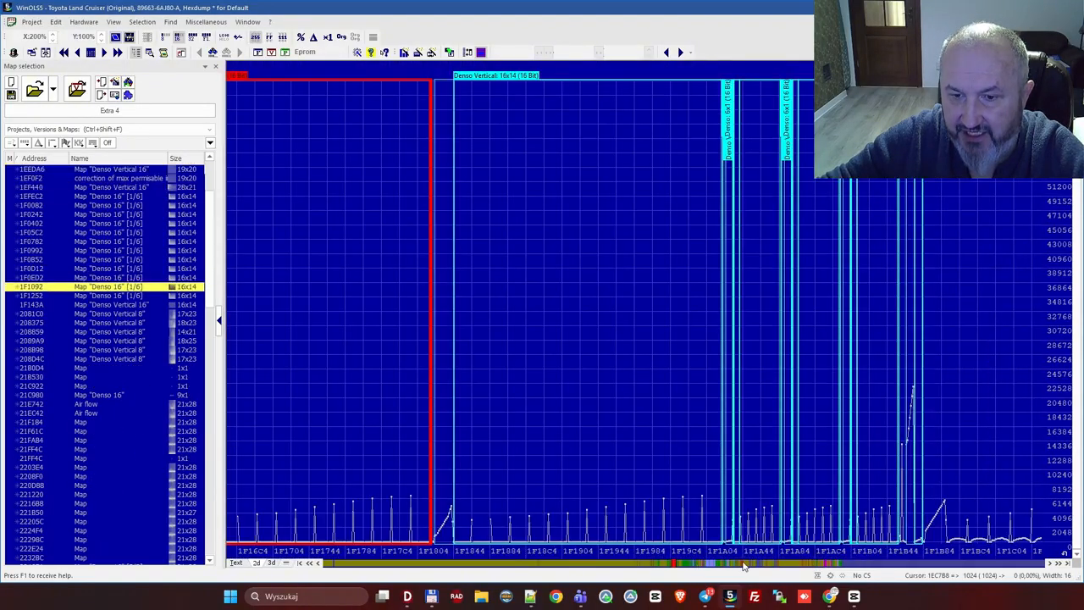
click(749, 566)
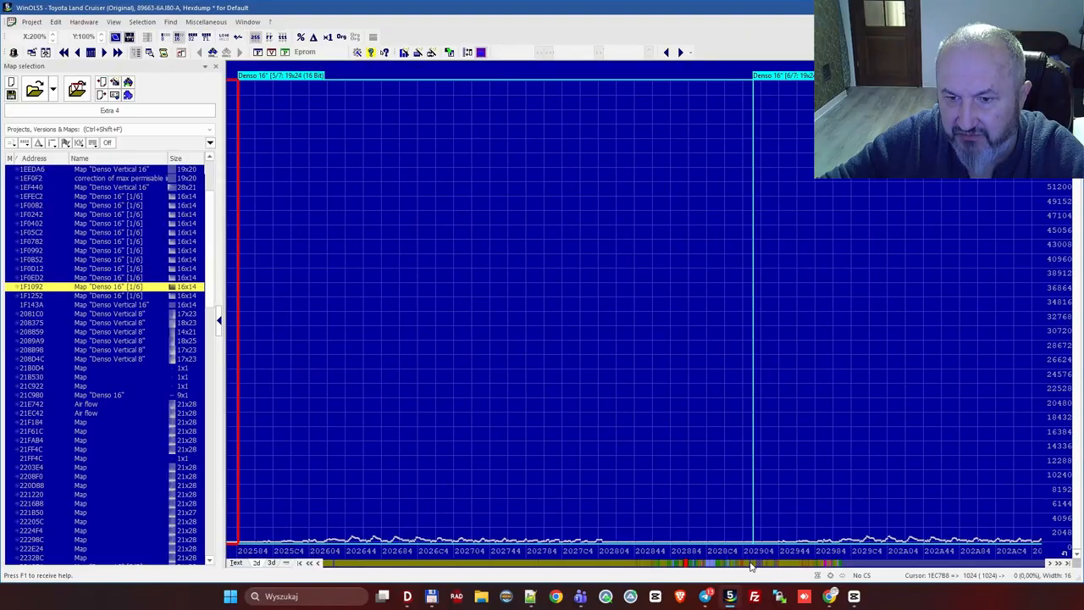
click(751, 566)
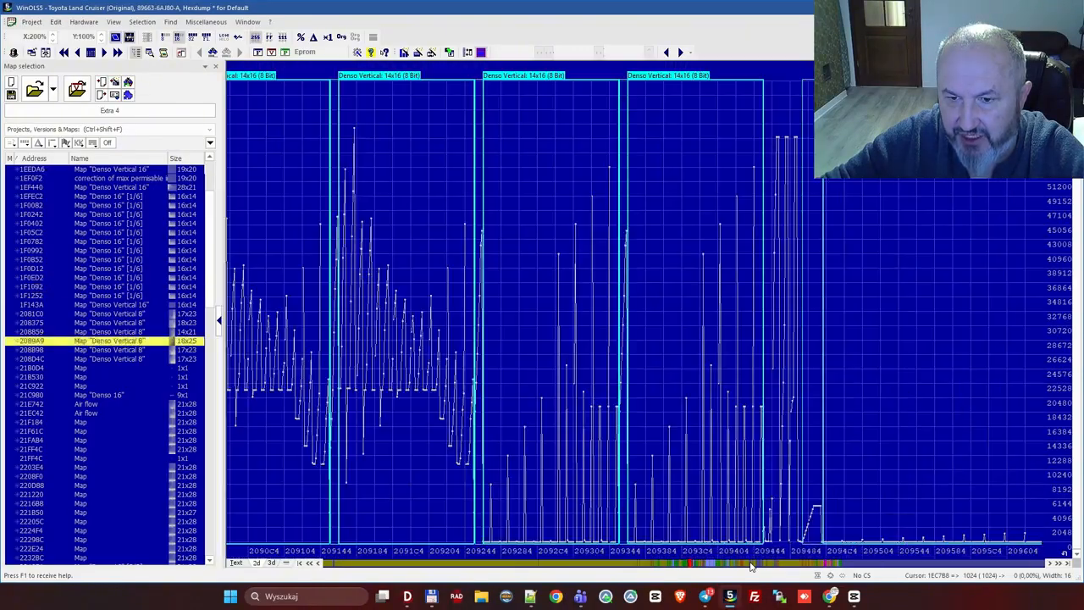
click(751, 566)
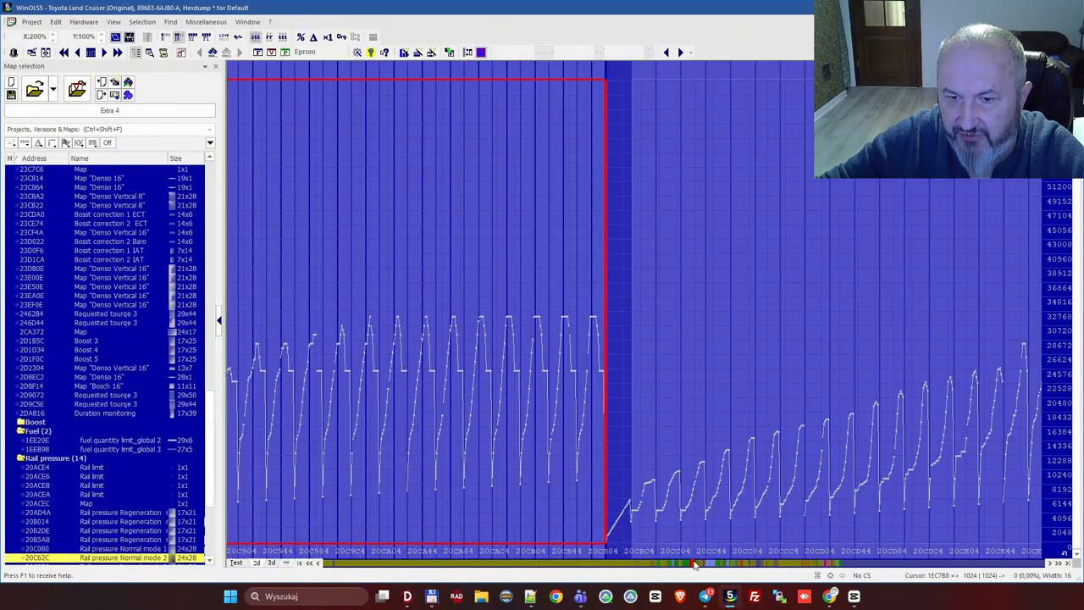
click(710, 566)
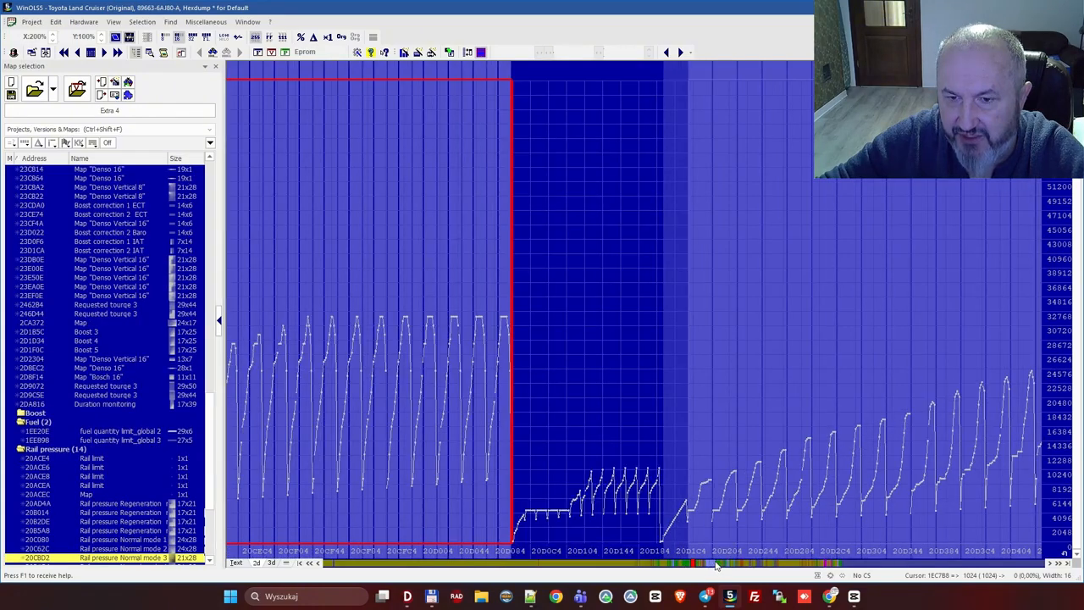
click(724, 565)
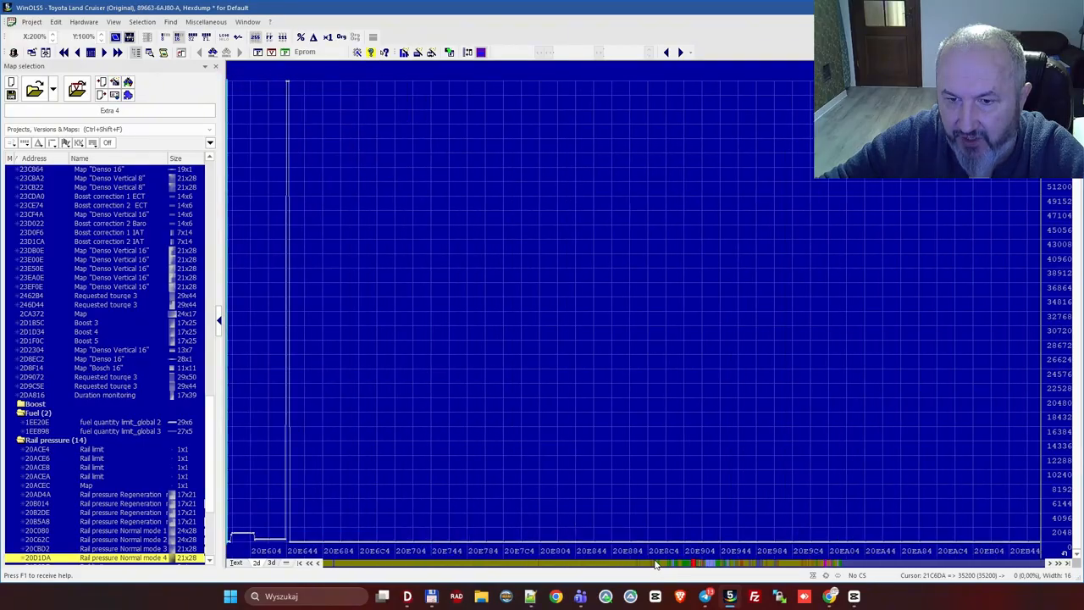
Step: Look back through the hexdump data before the rail pressure maps, down to about address 1F8384
key(Up)
key(Up)
key(Up)
key(Up)
key(Up)
key(Up)
key(Up)
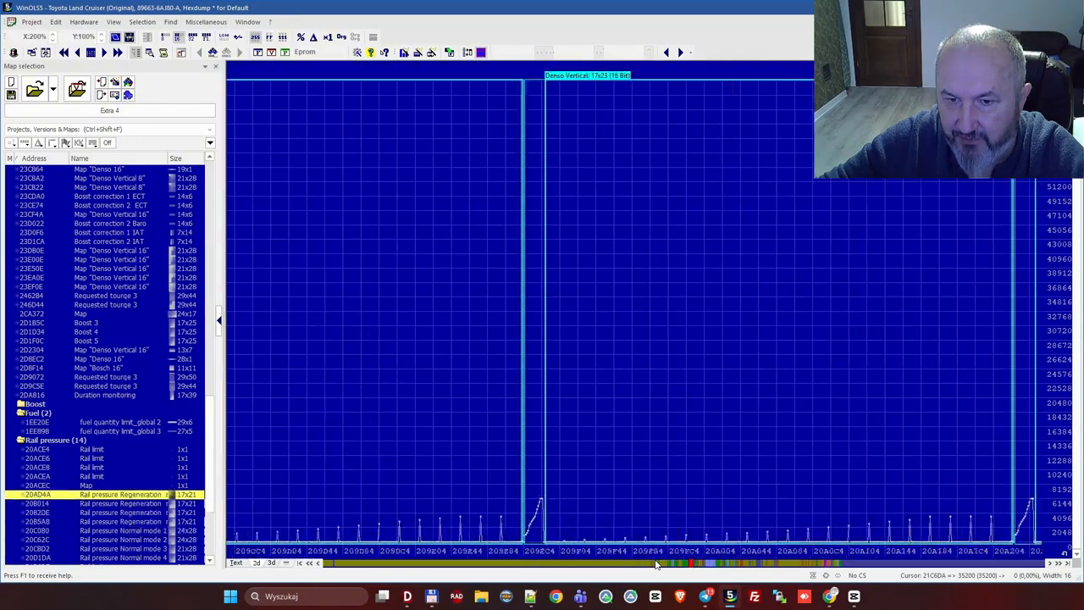
key(Page_Up)
drag(657, 564, 656, 564)
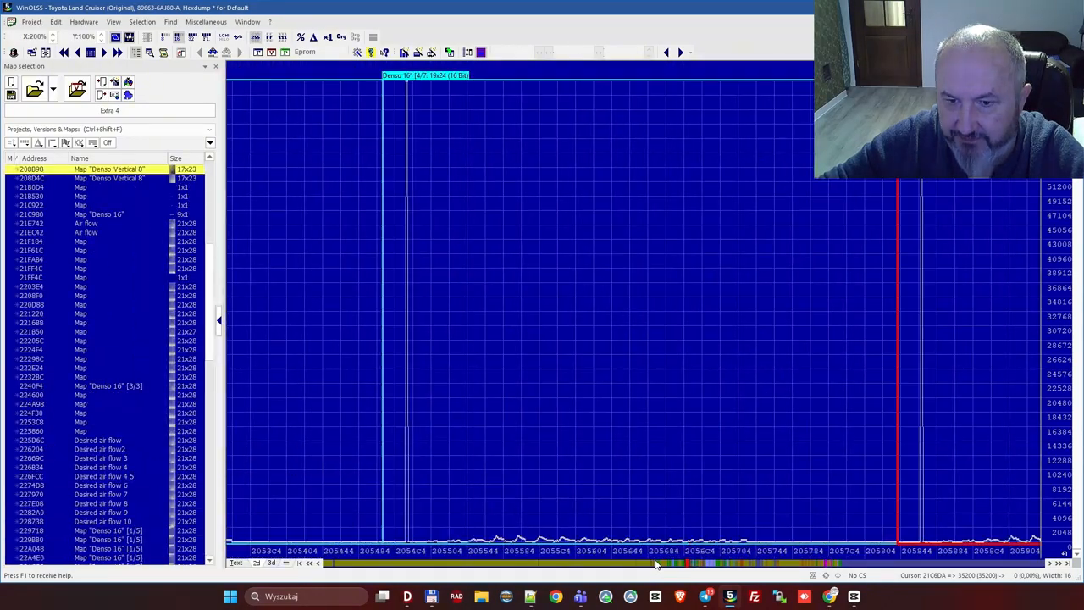
scroll(657, 564, up, 10)
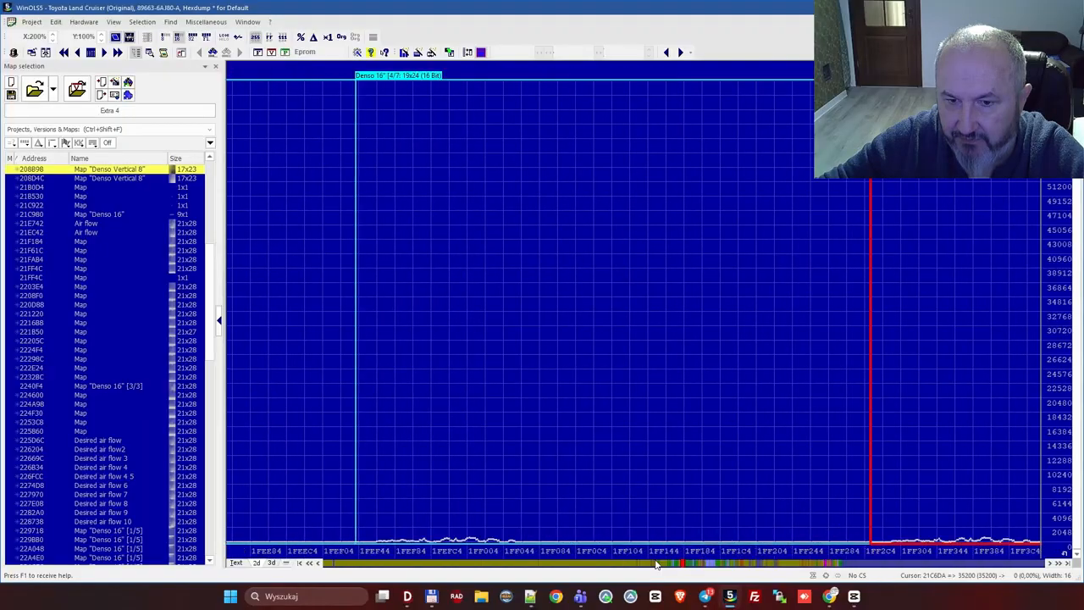
scroll(657, 564, up, 10)
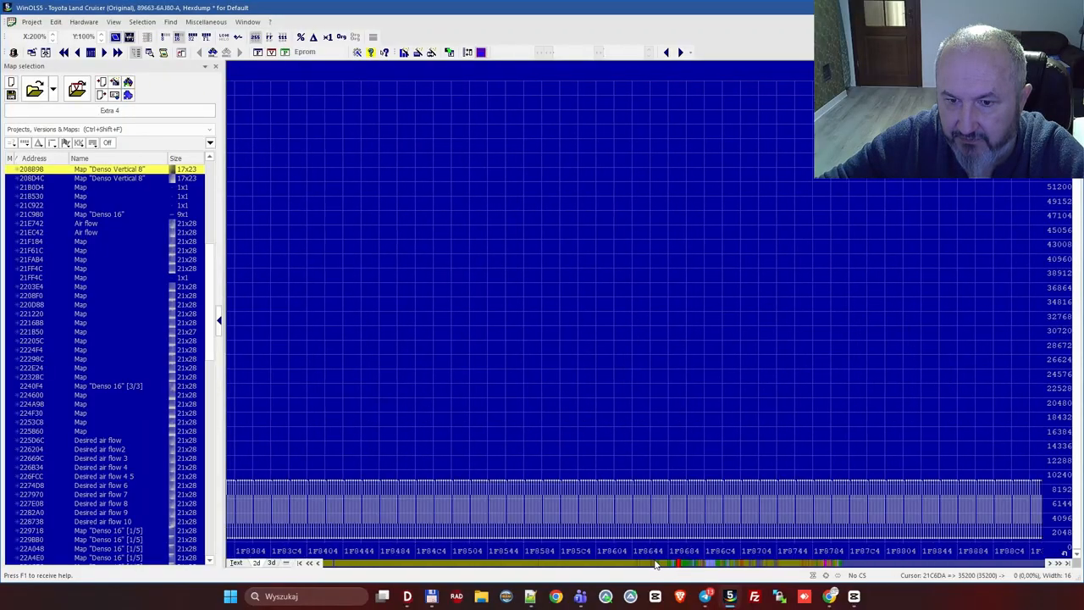
Step: Examine the small Denso curves and vertical maps between about 1F5C44 and 1F7804
click(696, 565)
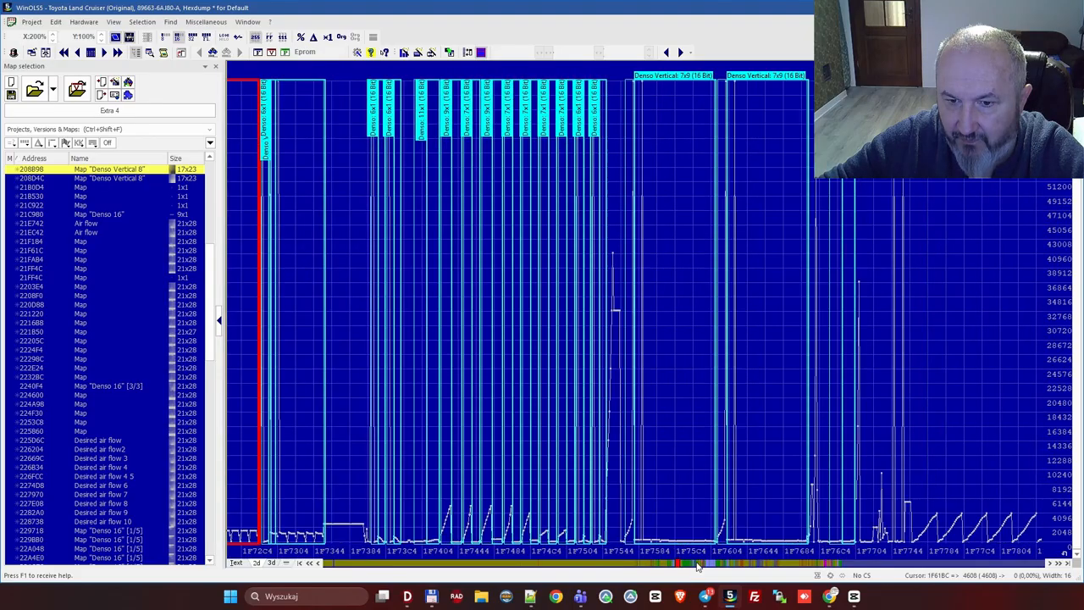
click(699, 565)
click(697, 565)
click(667, 565)
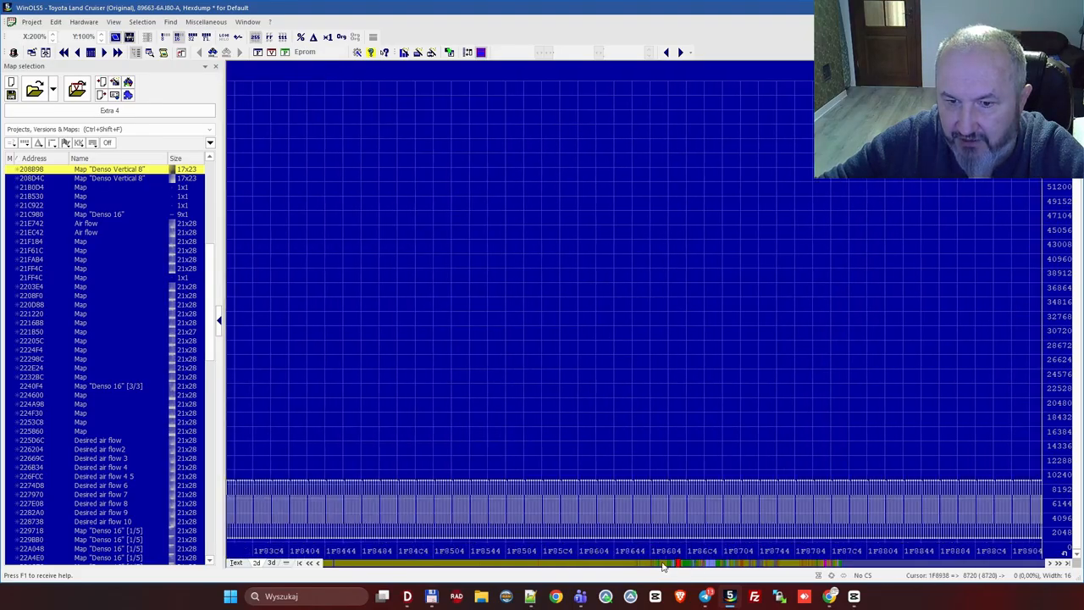
click(663, 565)
click(662, 565)
click(663, 565)
click(664, 565)
click(692, 566)
click(692, 565)
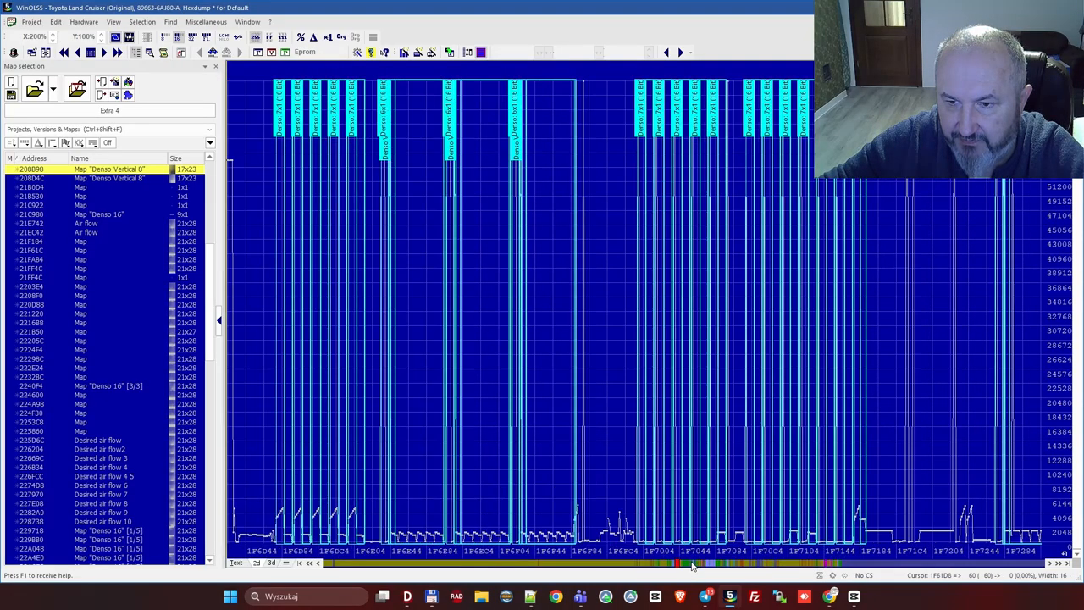
click(693, 565)
click(646, 566)
click(644, 566)
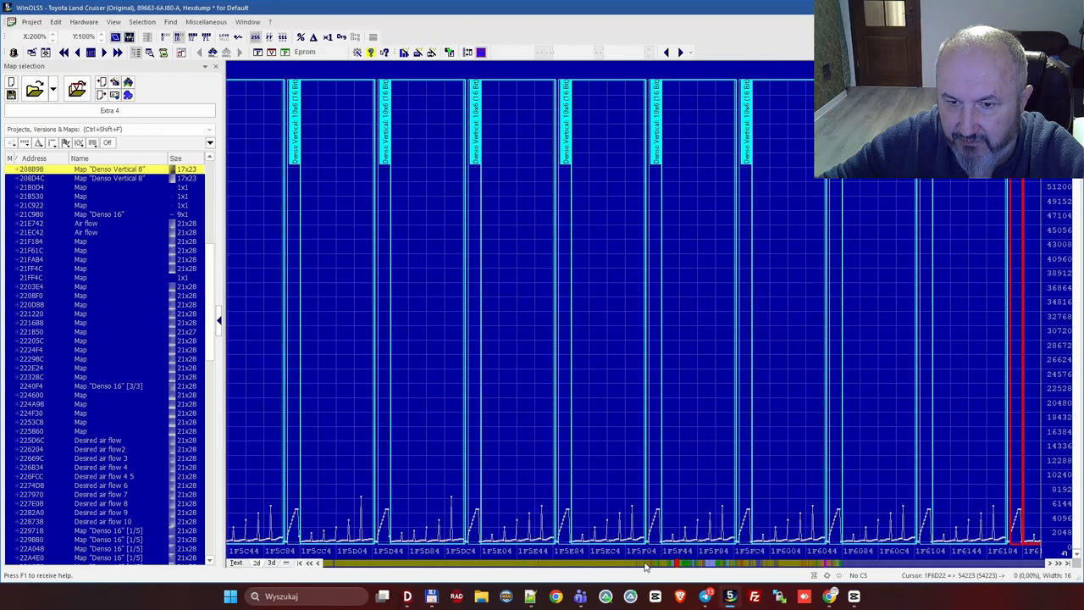
Step: Locate the group of Denso 28x1 curves around address 1EE044 in the 2D hexdump
click(644, 566)
click(644, 567)
click(644, 567)
click(644, 567)
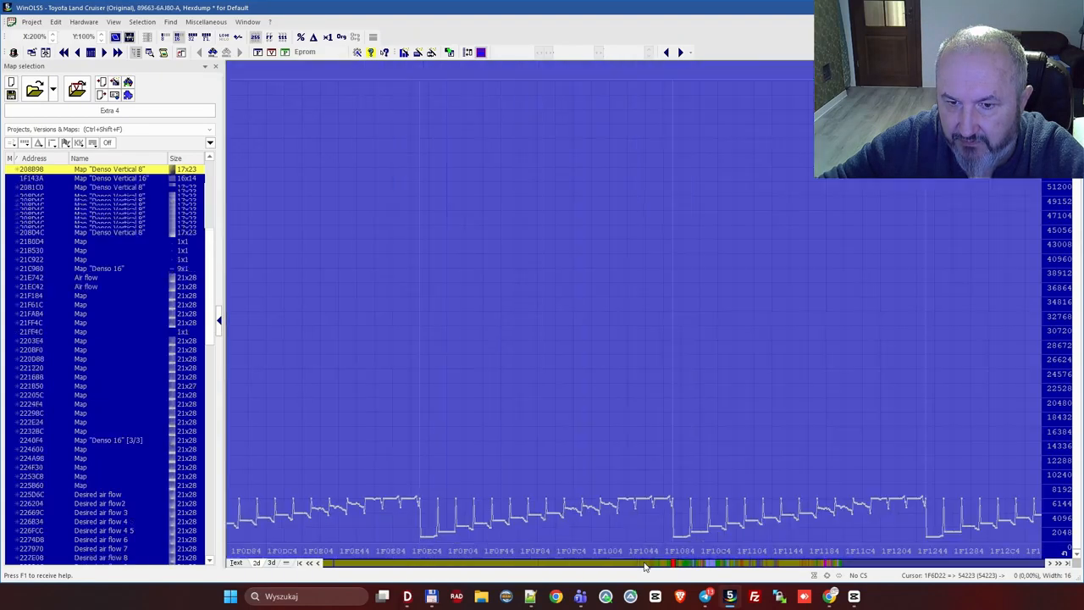
click(644, 567)
click(645, 567)
click(645, 566)
click(646, 566)
click(702, 566)
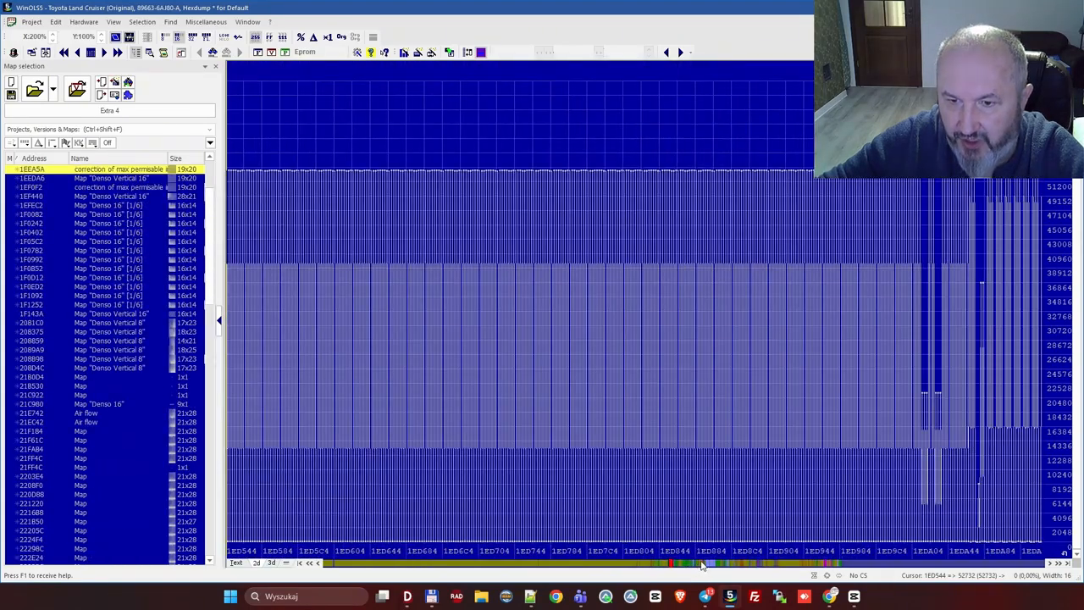
click(701, 566)
click(702, 565)
scroll(455, 455, up, 2)
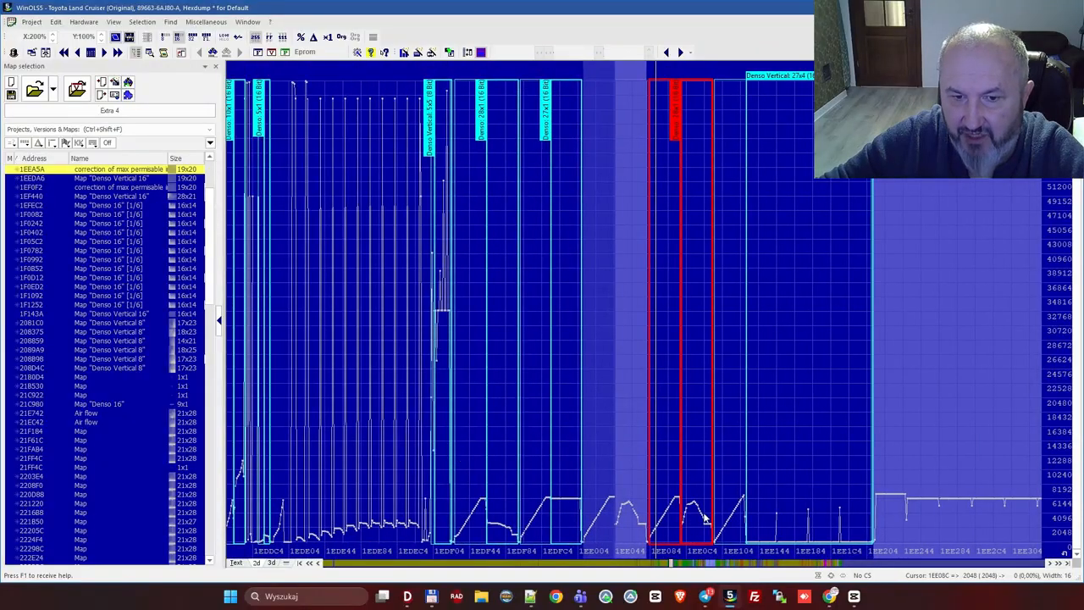
Step: Delete the defined 28x1 map "Denso 16" at address 1EE044
click(566, 501)
click(634, 500)
right_click(633, 490)
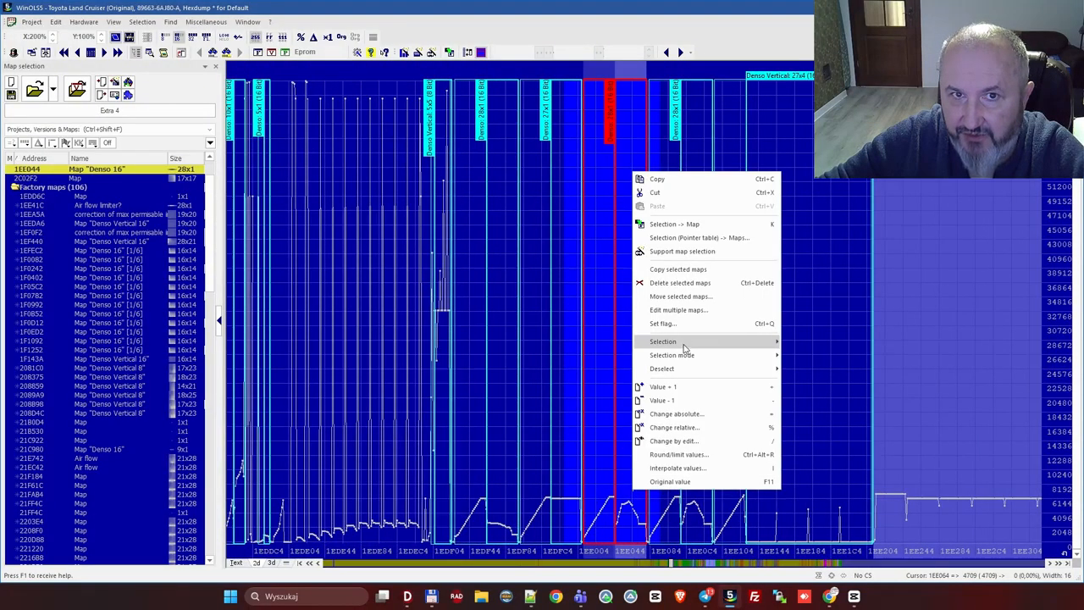
mouse_move(685, 343)
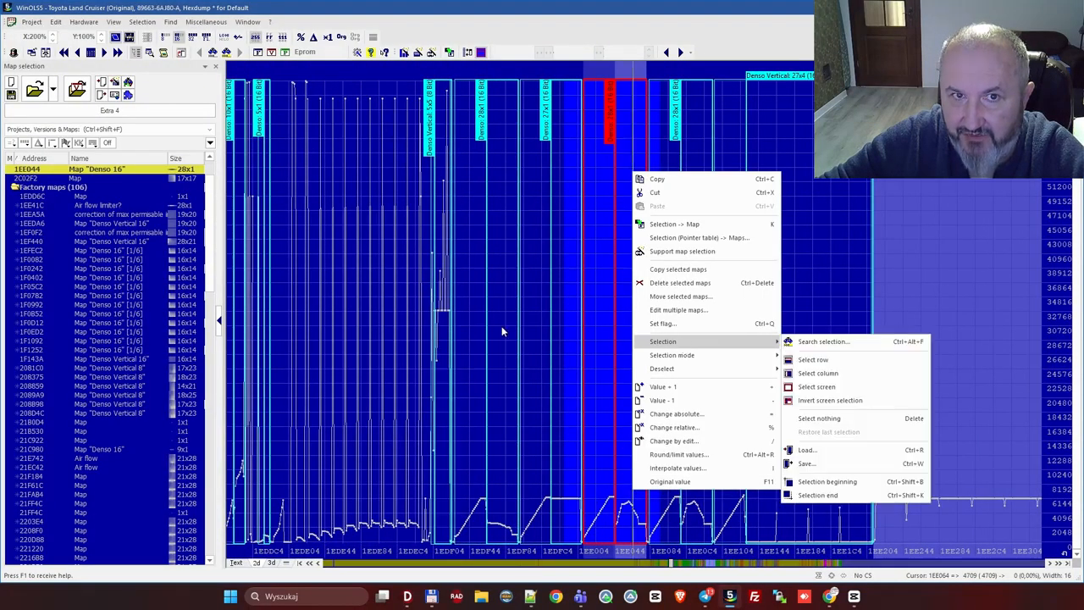
click(706, 285)
click(430, 348)
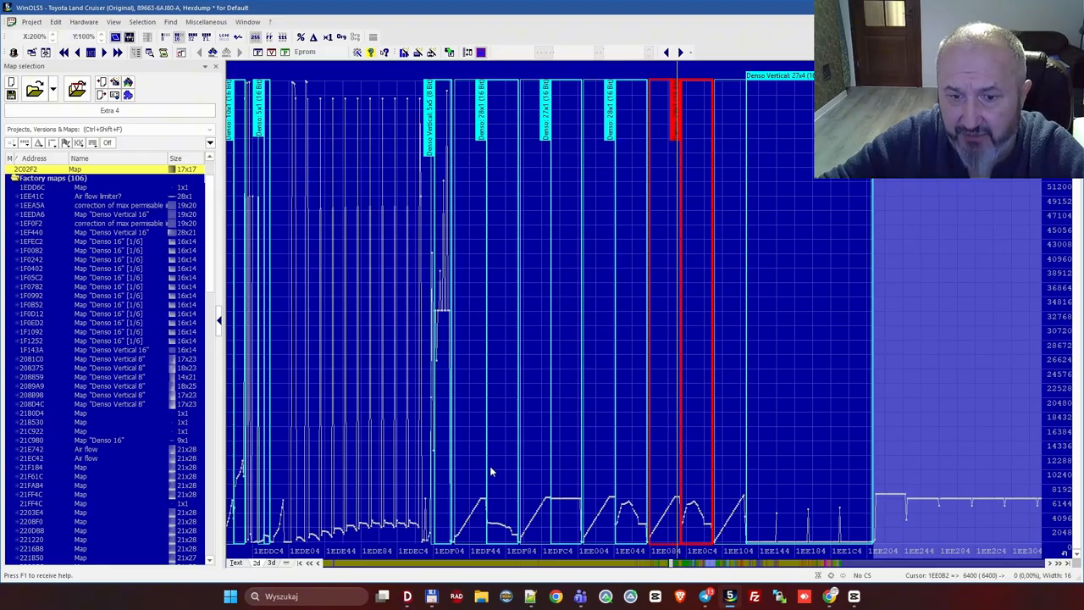
Step: Show the hexdump in text view and inspect the size value 28 at address 1EE07C, before the 28x1 curve's axis
click(236, 563)
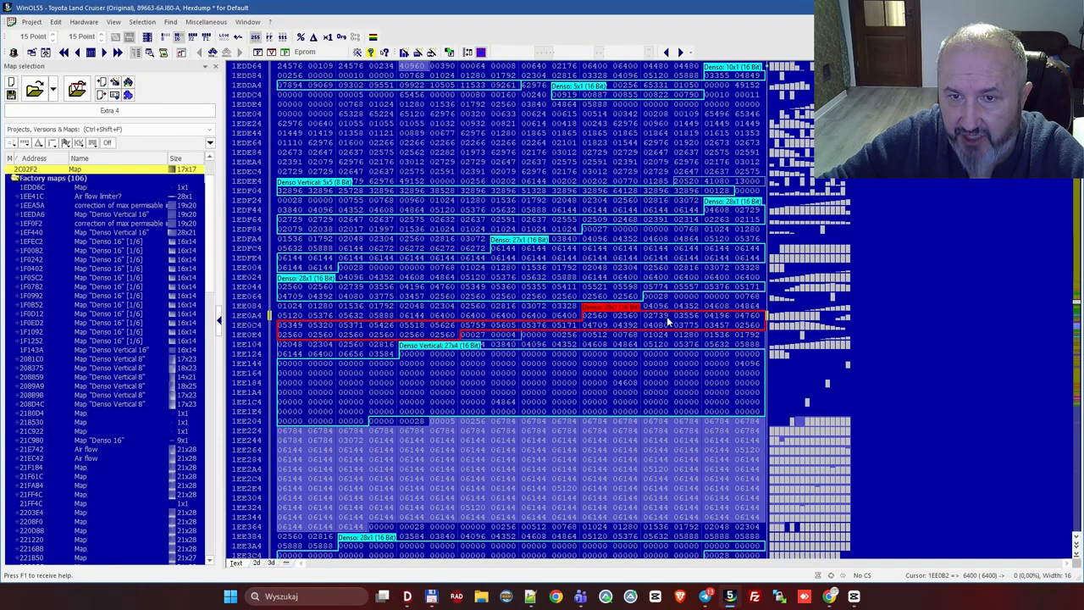
click(663, 299)
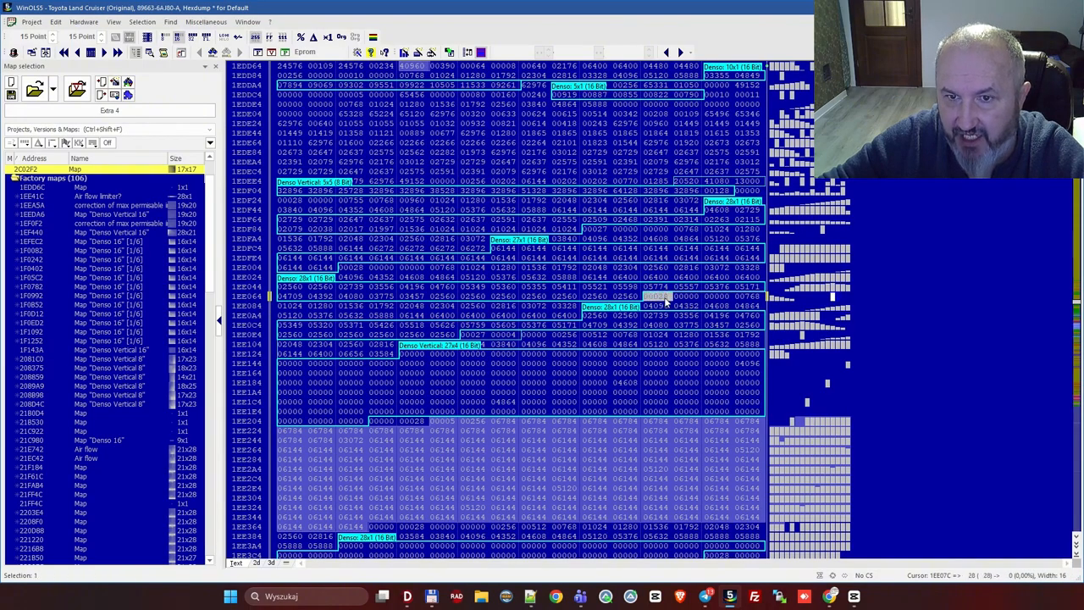
click(669, 307)
click(661, 298)
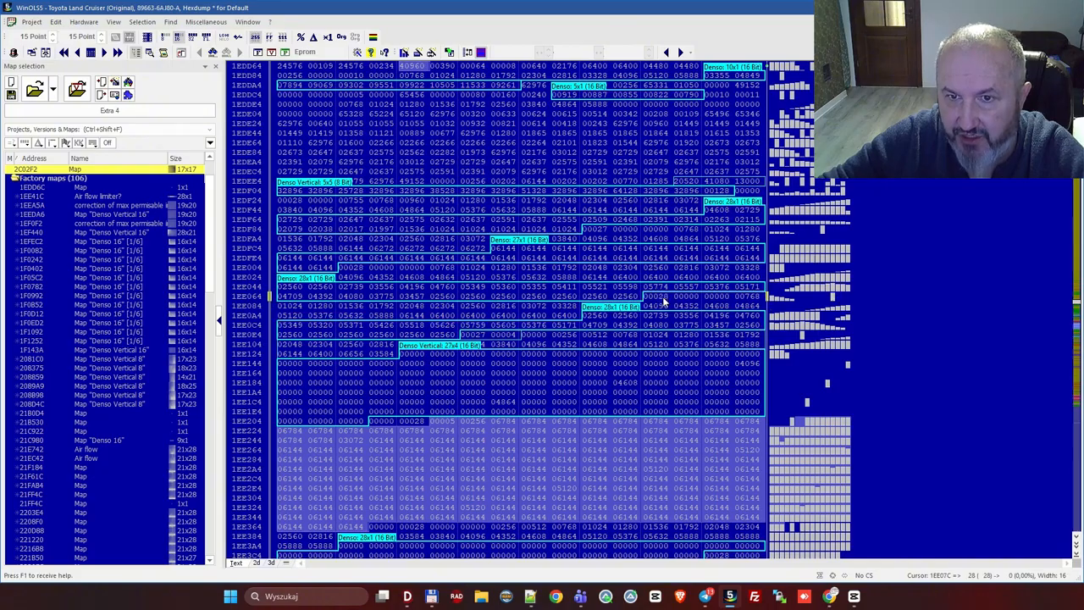
right_click(662, 297)
click(700, 306)
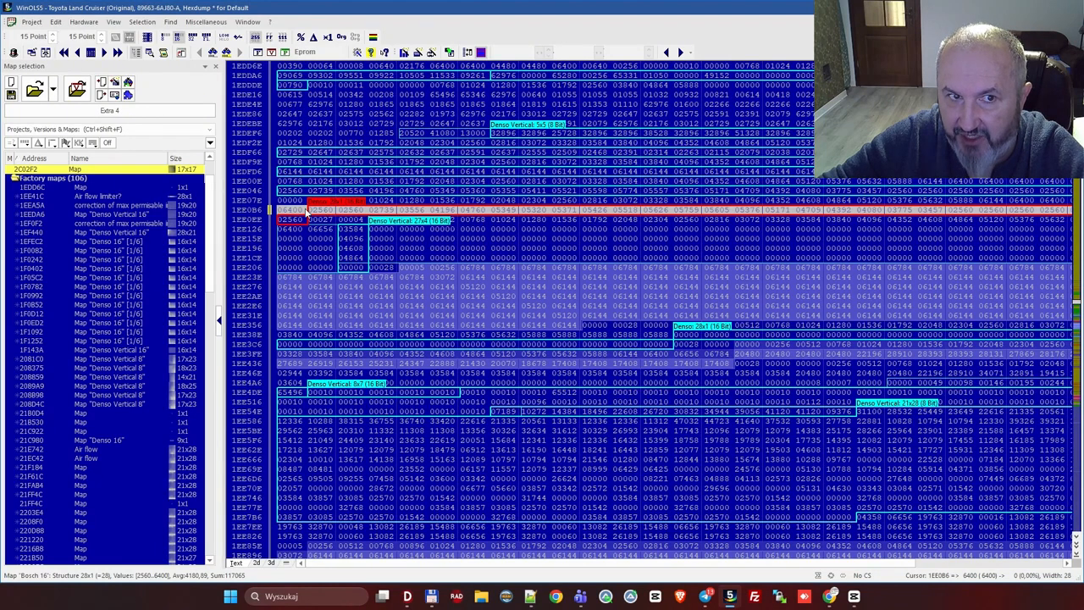
Step: Reduce the text view's width to 18 values per row
key(w)
key(w)
key(w)
key(w)
key(w)
key(w)
key(w)
key(w)
key(w)
key(w)
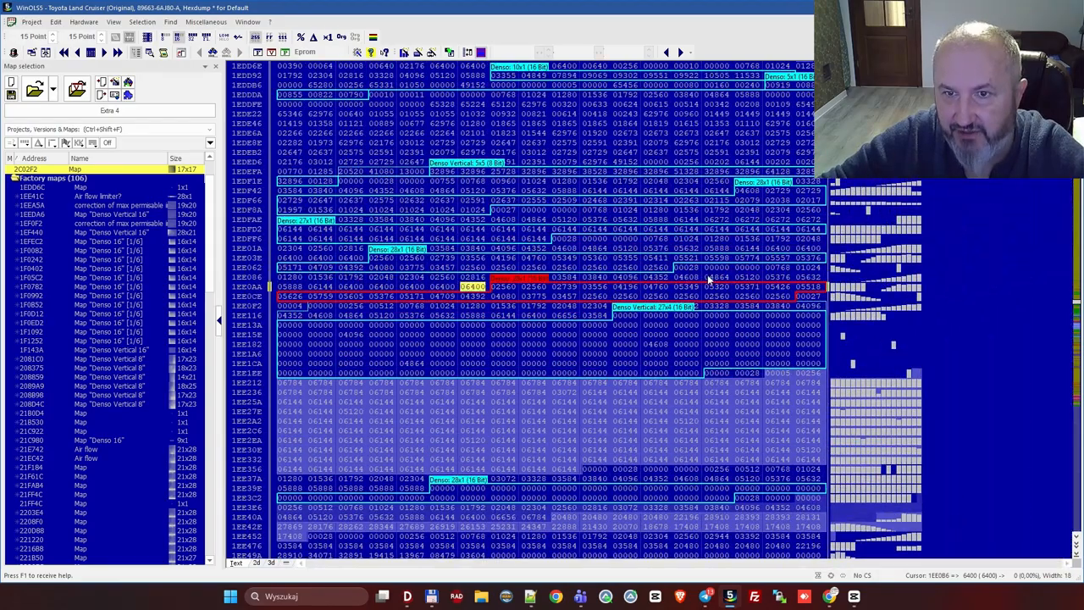
Step: Mark the size value 28 at 1EE07C and the first axis value 0 that follows it
click(689, 271)
drag(689, 272, 708, 272)
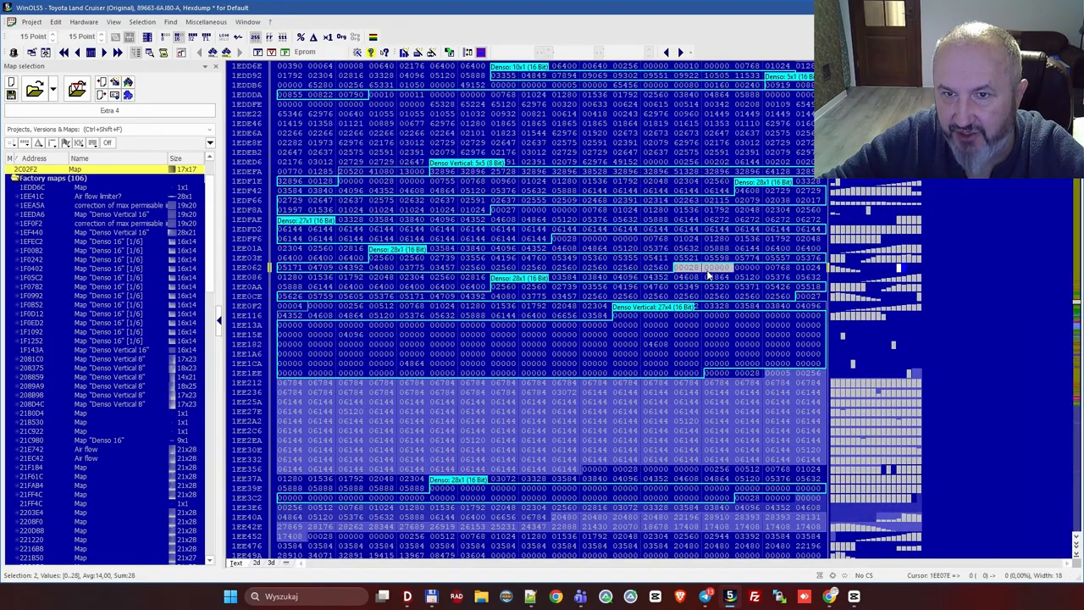
click(716, 269)
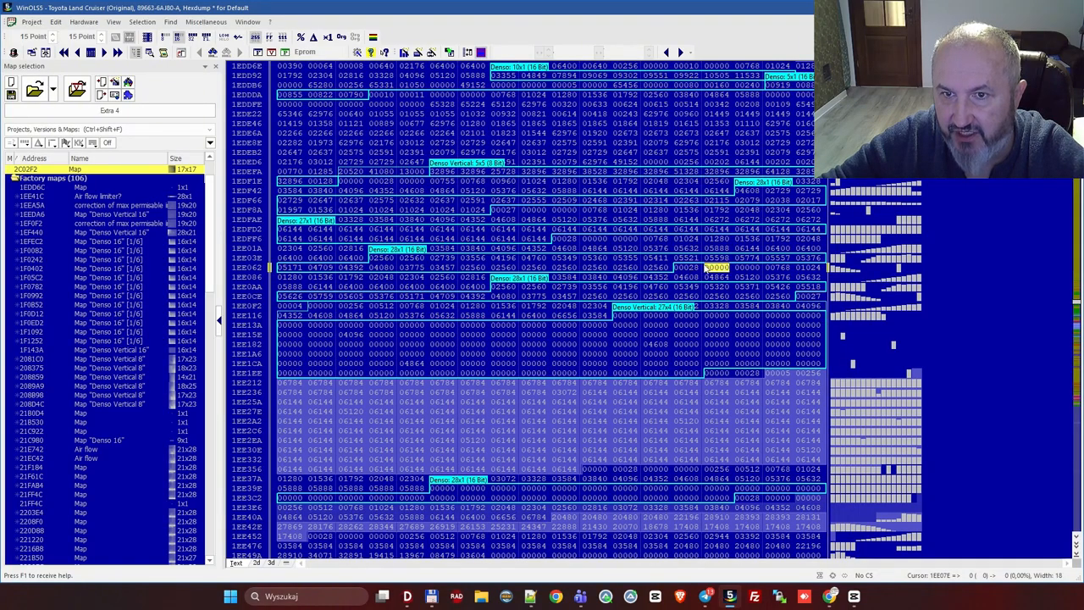
Step: Mark the size value 28 and the zero after it again, and place the cursor on address 1EE07C
drag(692, 270, 715, 272)
right_click(716, 272)
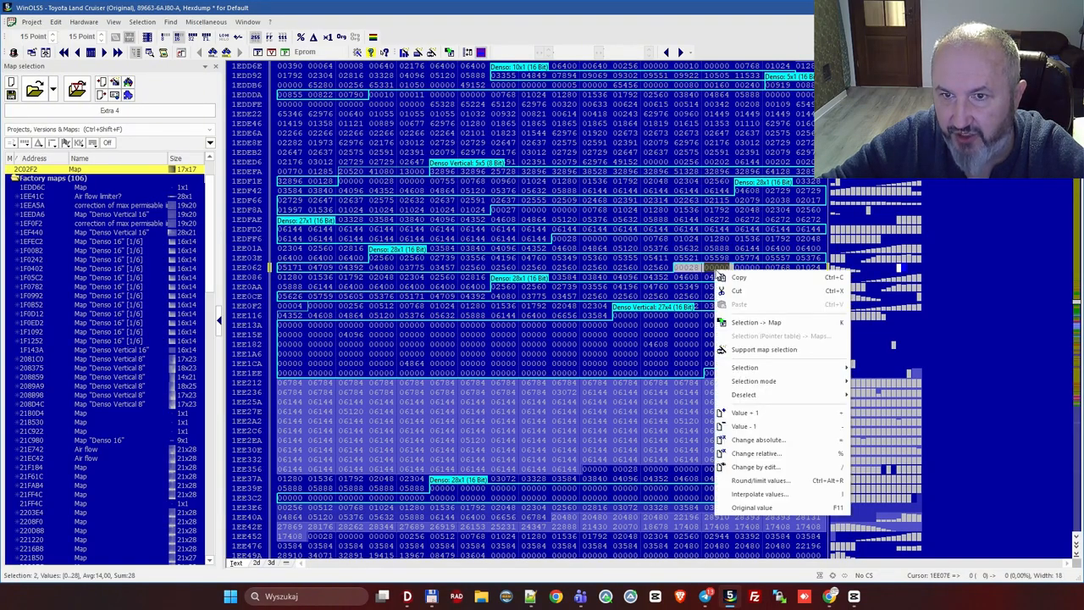
click(697, 272)
key(Right)
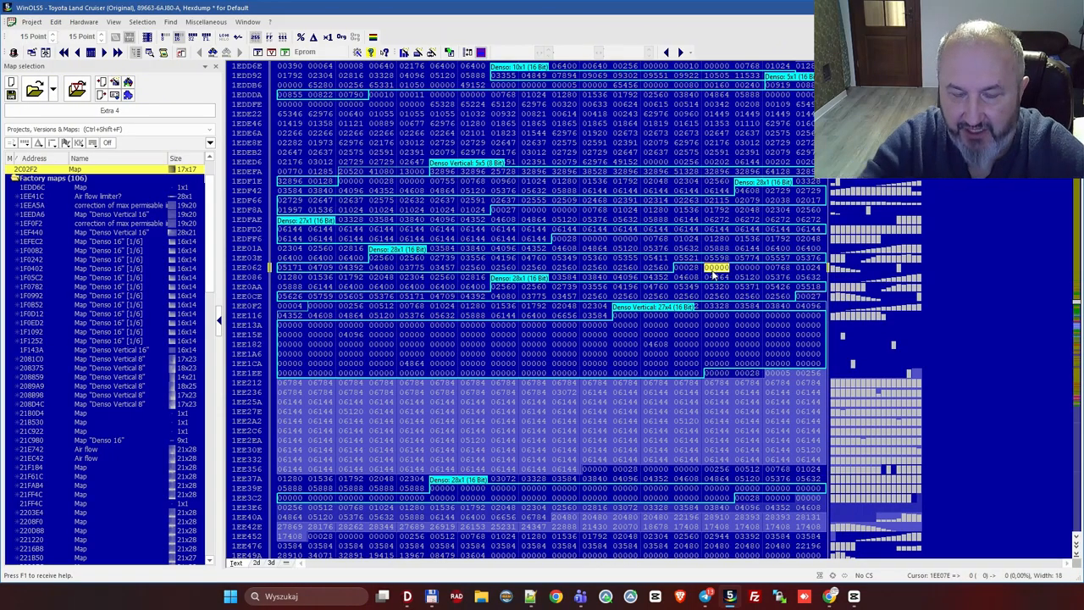
key(Left)
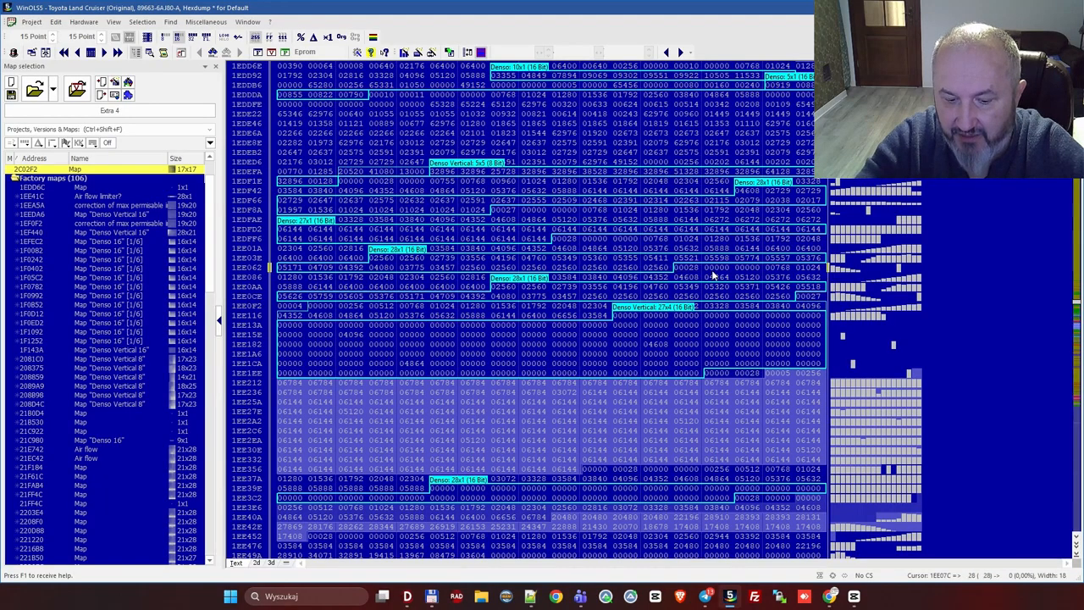
Step: Widen the hexdump's text view to 28 values per row
key(m)
key(m)
key(m)
key(m)
key(m)
key(m)
key(m)
key(m)
key(m)
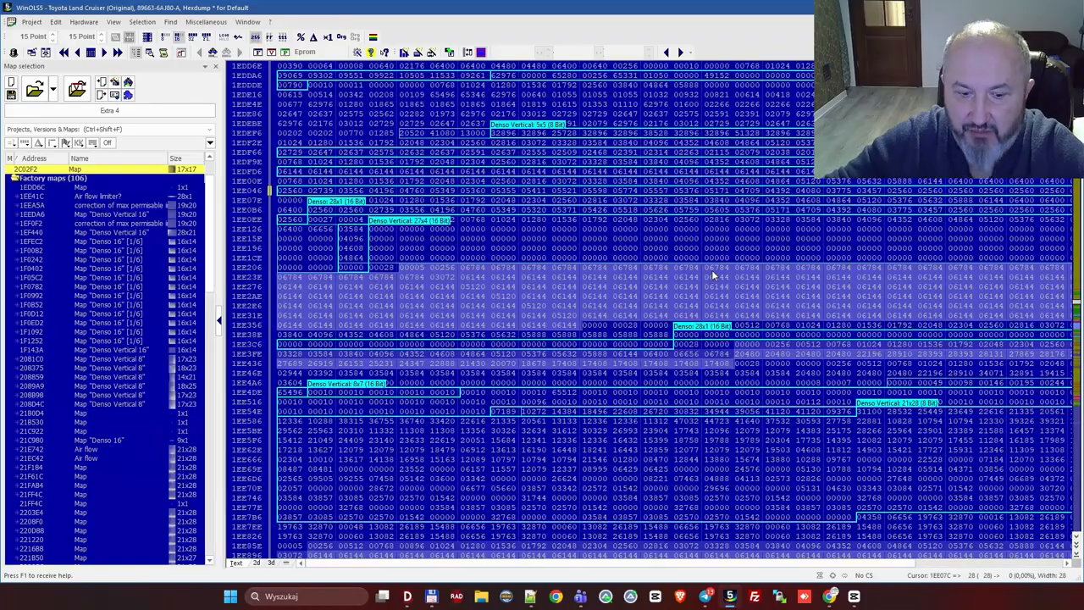
Step: Shift the row alignment of the text view so that the 28x1 curve's axis begins a row at address 1EE080
key(m)
key(m)
key(m)
key(m)
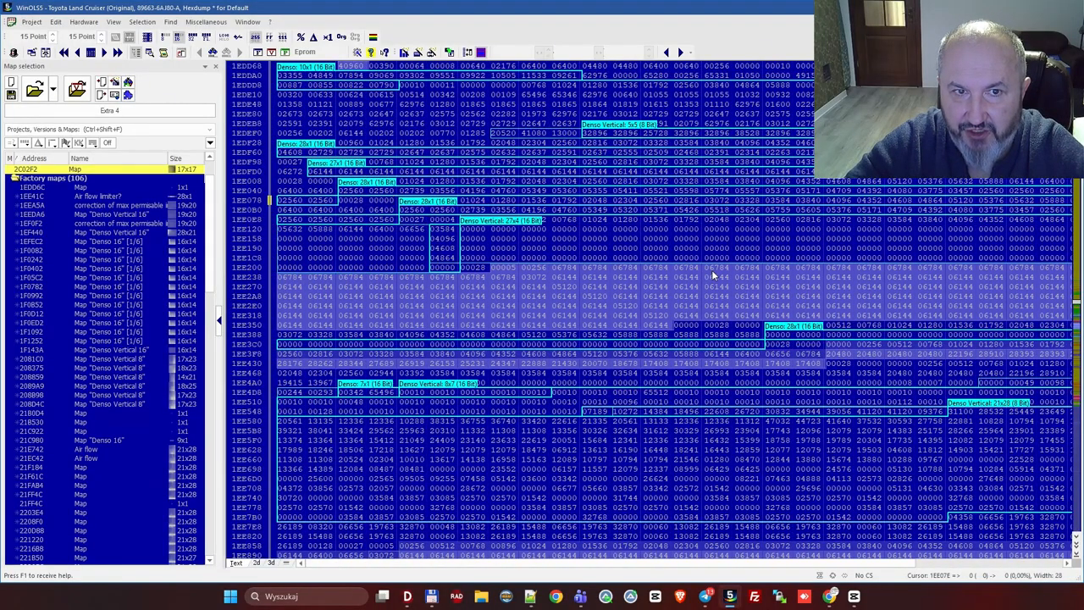
key(Right)
key(m)
key(m)
key(m)
key(m)
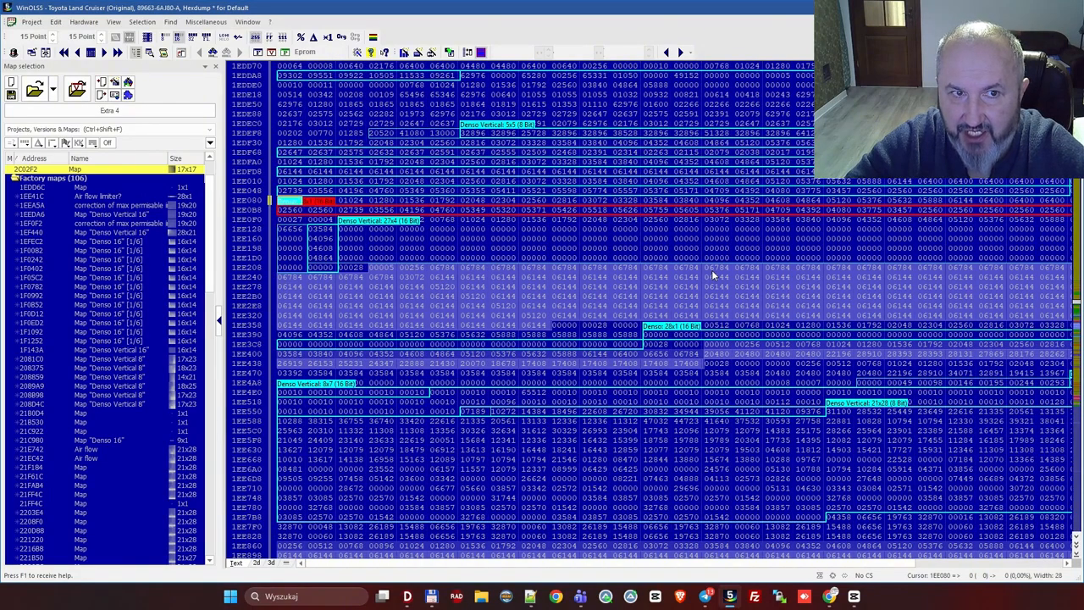
Step: Select the curve values starting at 1EE0B8, directly below the axis, and define them as a 28x1 map
key(Down)
key(shift+Right)
key(shift+Right)
key(shift+Right)
key(shift+Right)
key(shift+Right)
key(shift+Right)
key(shift+Right)
key(shift+Right)
key(shift+Right)
key(shift+Right)
key(shift+Right)
key(shift+Right)
key(shift+Right)
key(shift+Right)
key(shift+Right)
key(shift+Right)
key(shift+Right)
key(shift+Right)
key(shift+Right)
key(shift+Right)
key(shift+Right)
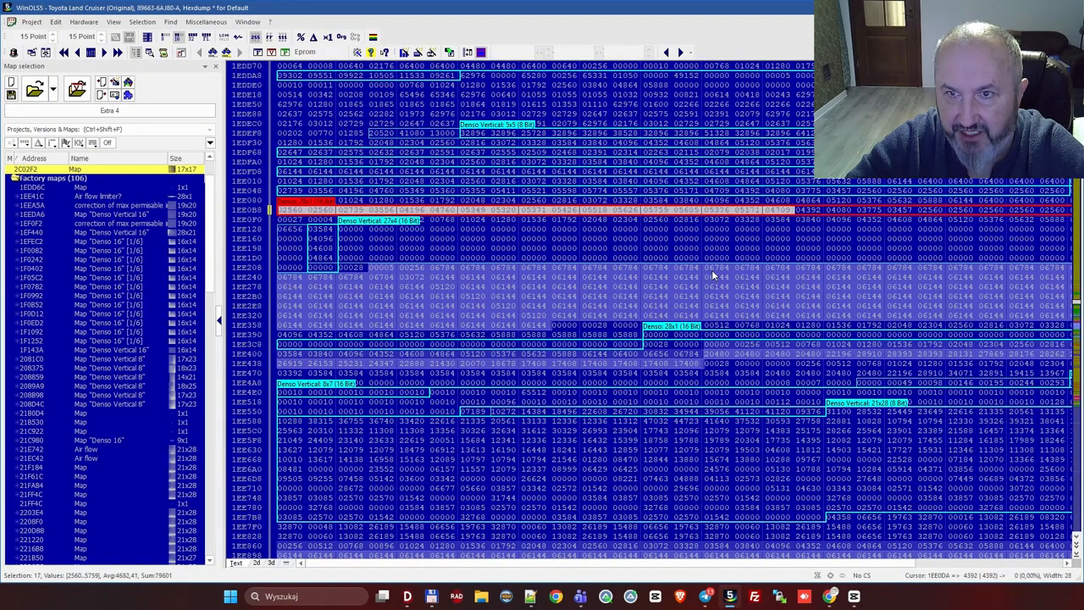
key(k)
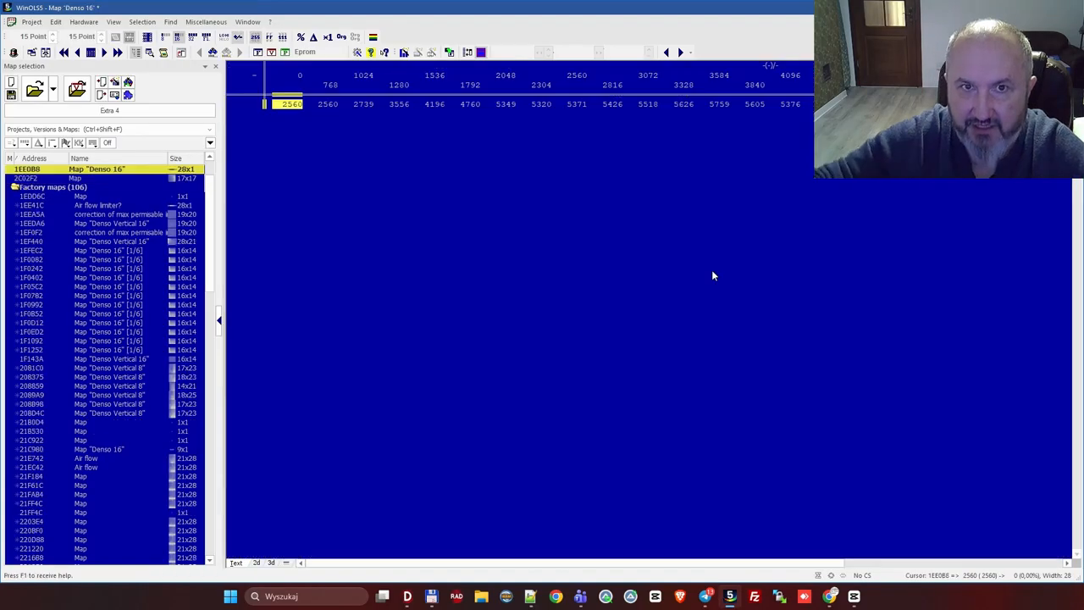
Step: Check the 28x1 map's curve in the 3d view with optimized view parameters, and return to the text view
click(271, 562)
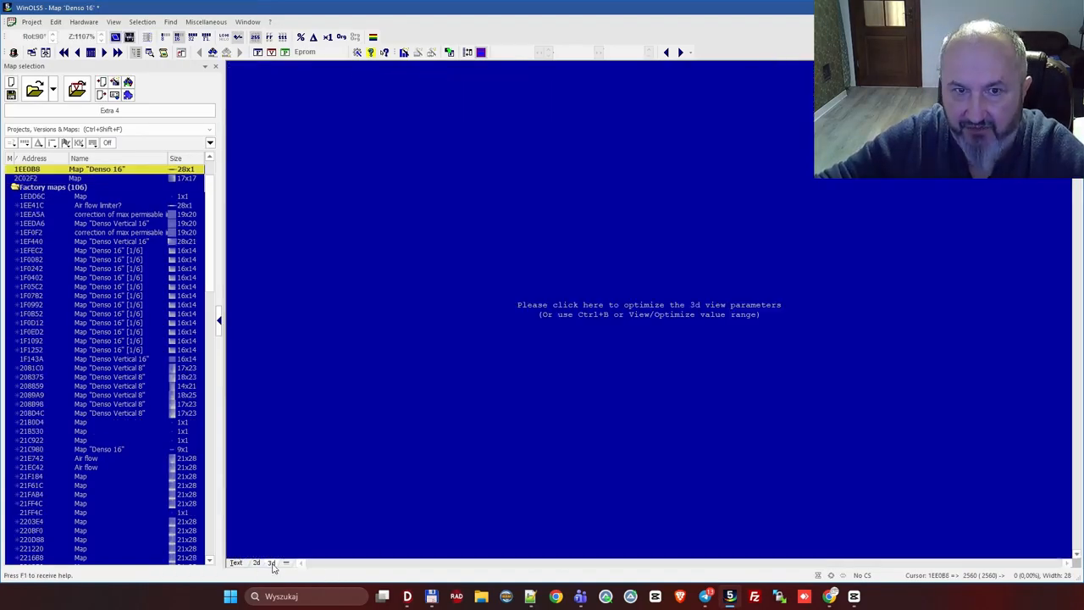
click(650, 315)
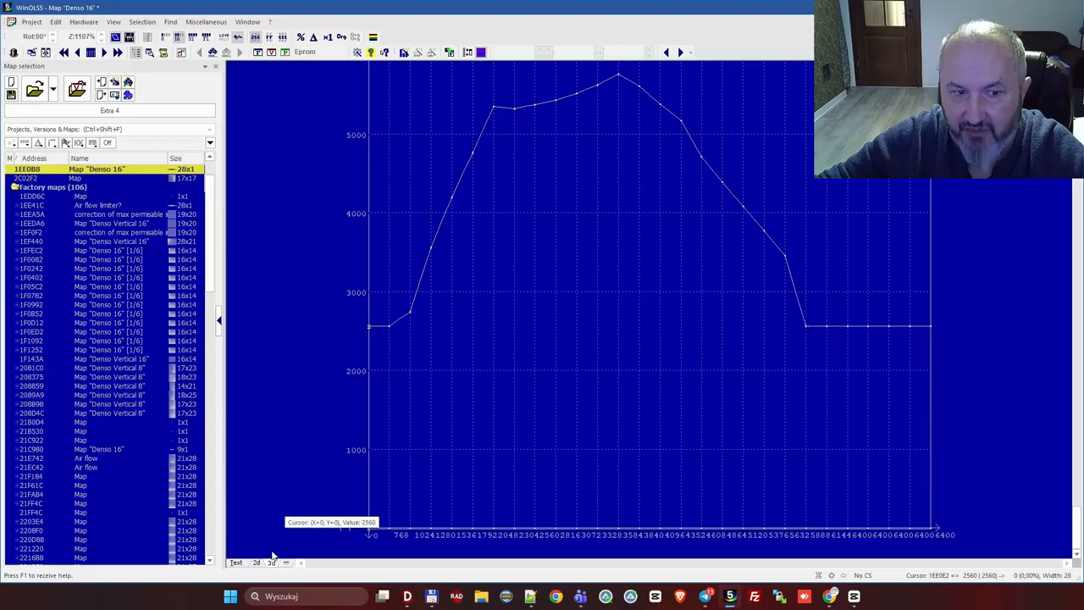
click(235, 563)
Step: Open the hexdump in 2d view and find the axes ahead of the seven-part Denso 16 19x24 map group near 203010
scroll(96, 344, up, 2)
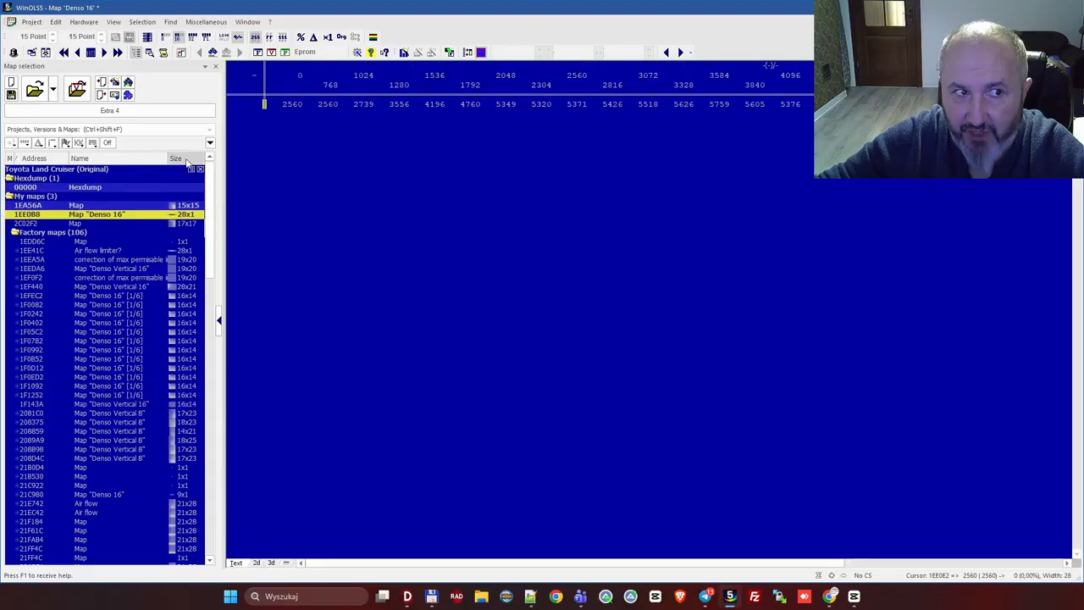
double_click(94, 189)
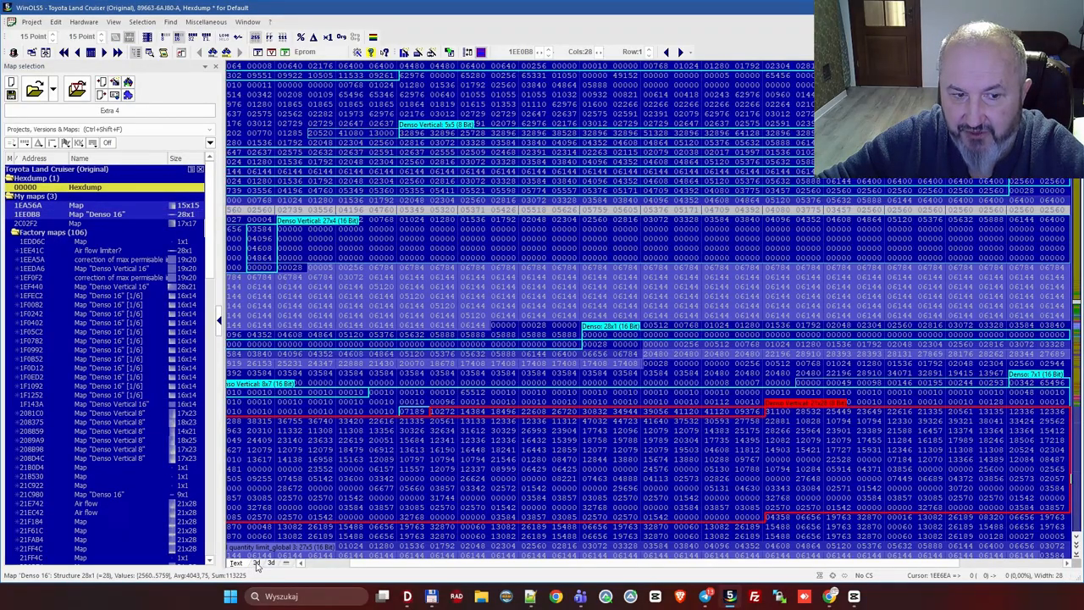
click(256, 564)
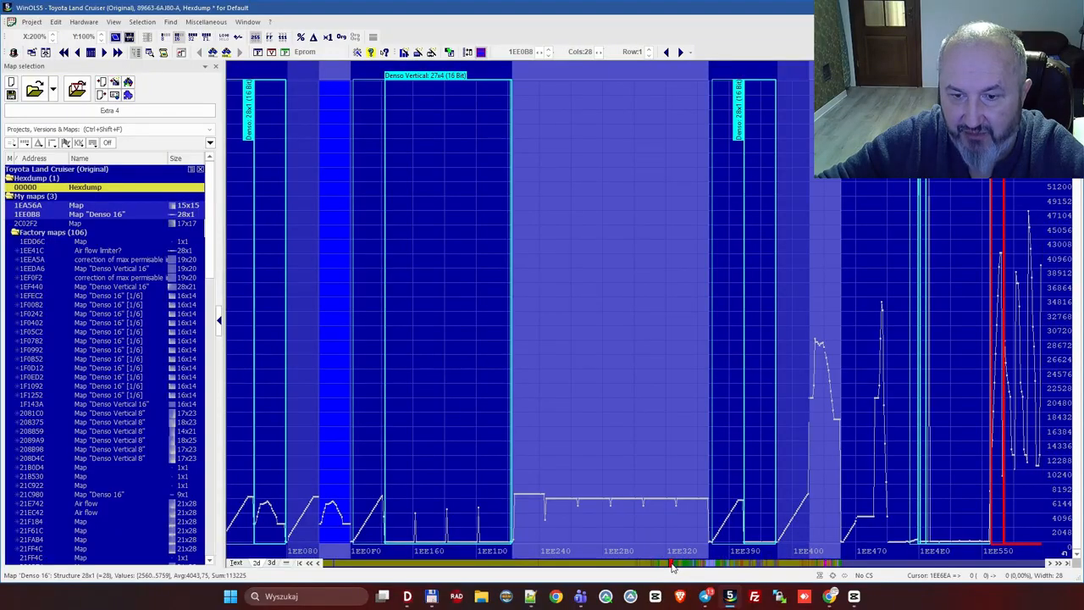
mouse_move(676, 567)
mouse_down()
mouse_move(702, 571)
mouse_move(688, 571)
mouse_up()
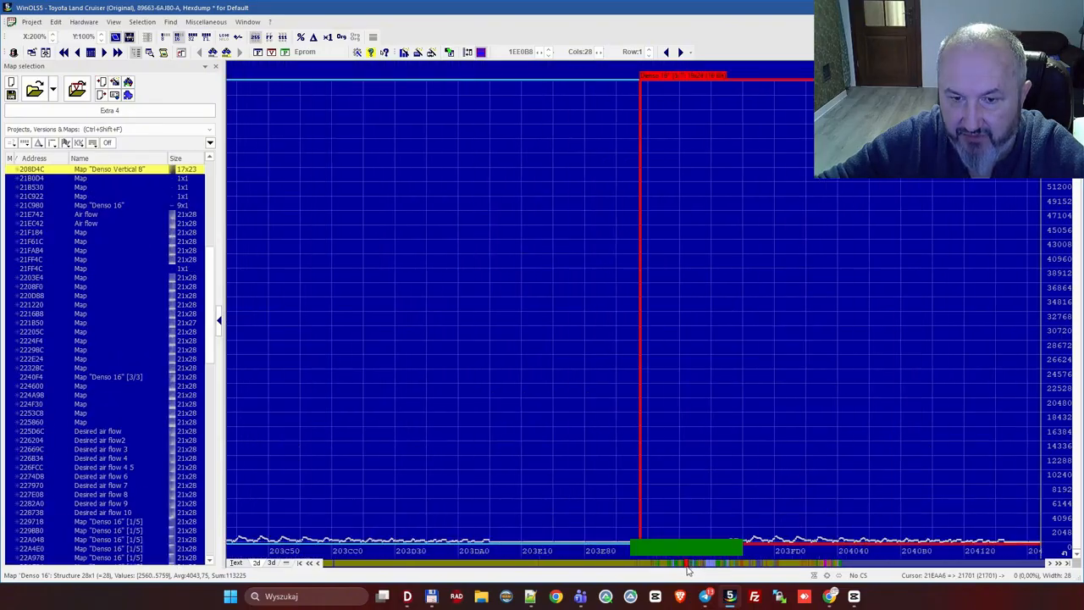
click(871, 432)
scroll(543, 442, up, 4)
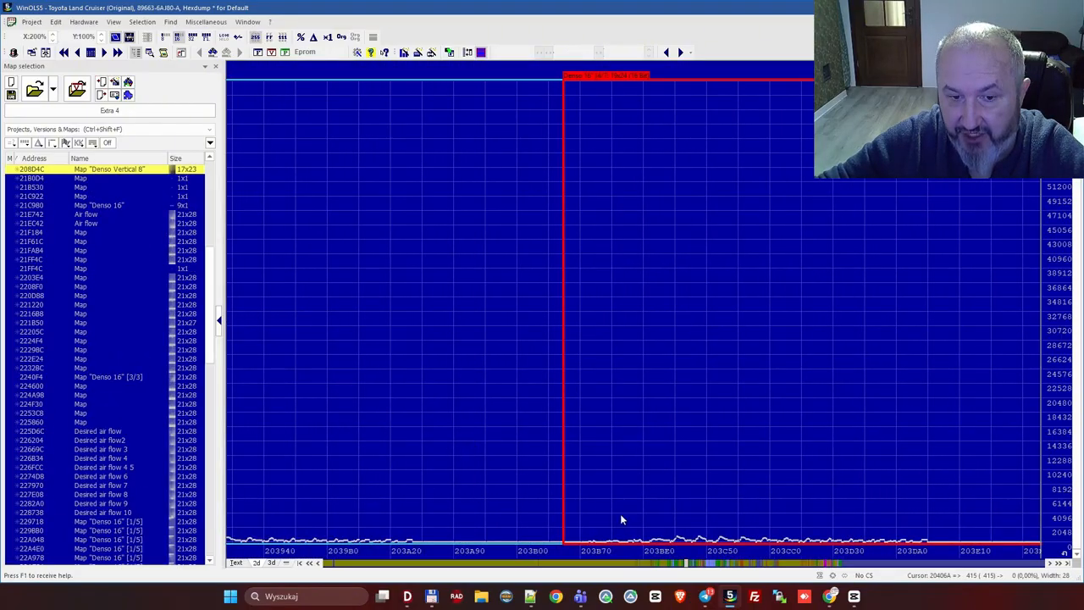
scroll(500, 458, up, 5)
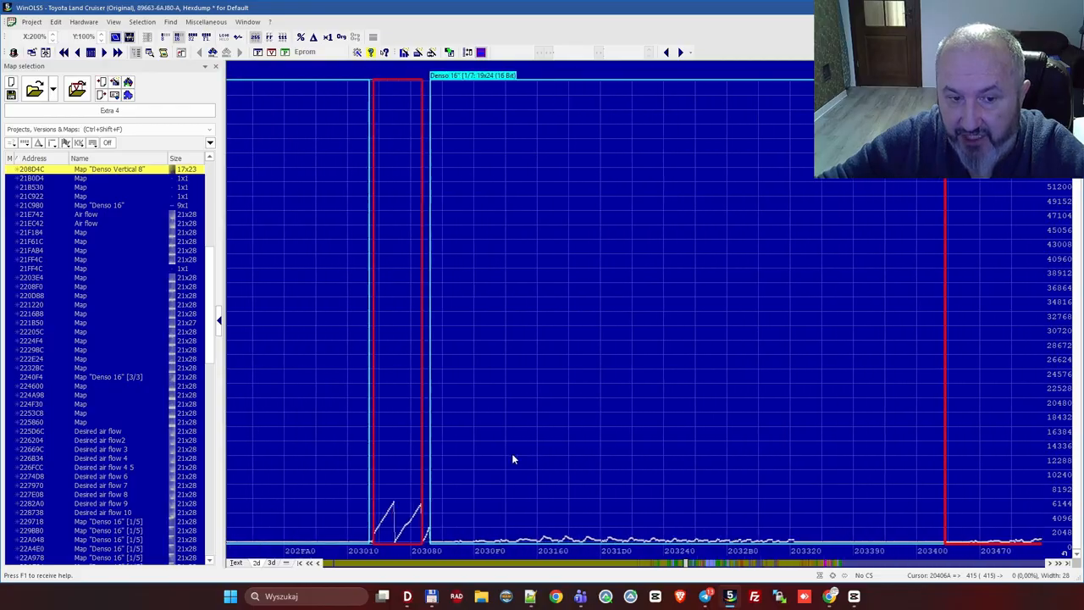
scroll(512, 459, up, 2)
scroll(512, 461, down, 1)
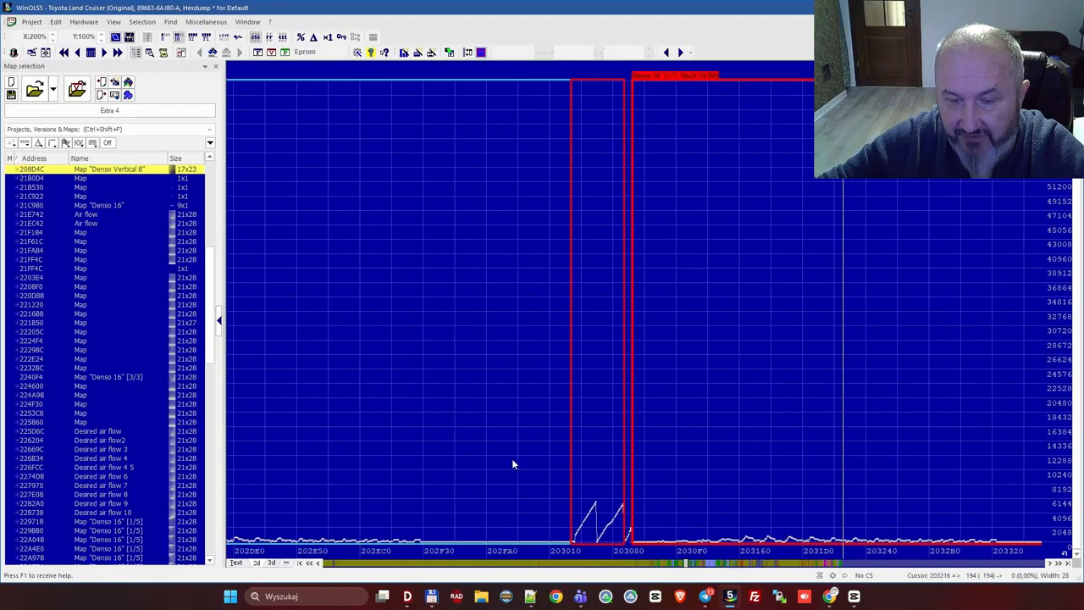
scroll(513, 461, down, 2)
Step: Inspect the three axes of the 19x24 map group in 2d, and locate the third axis's first value 100 in text view
click(455, 532)
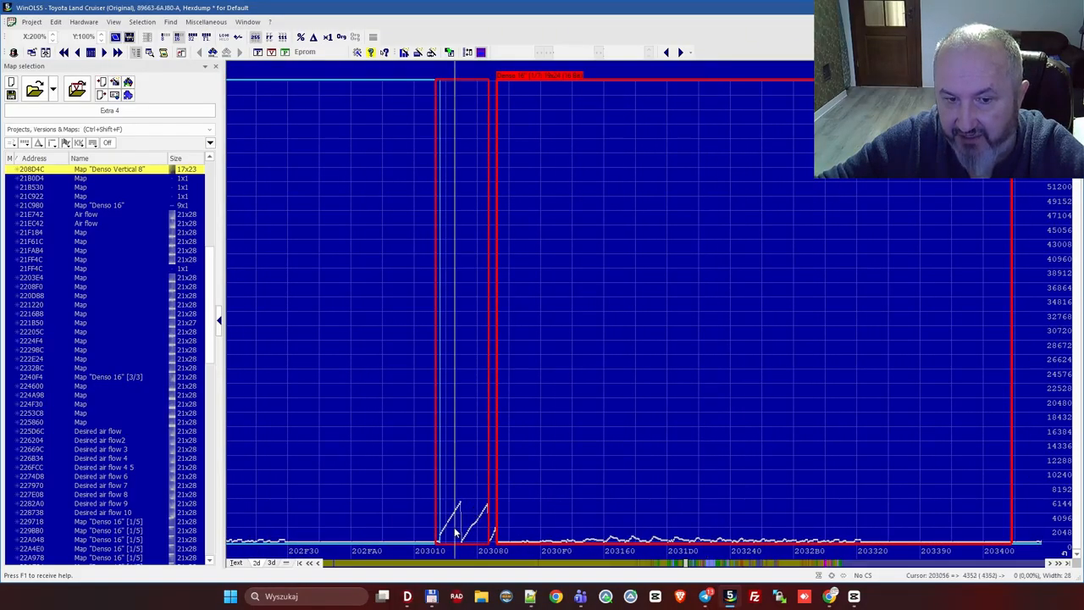
click(473, 534)
click(491, 539)
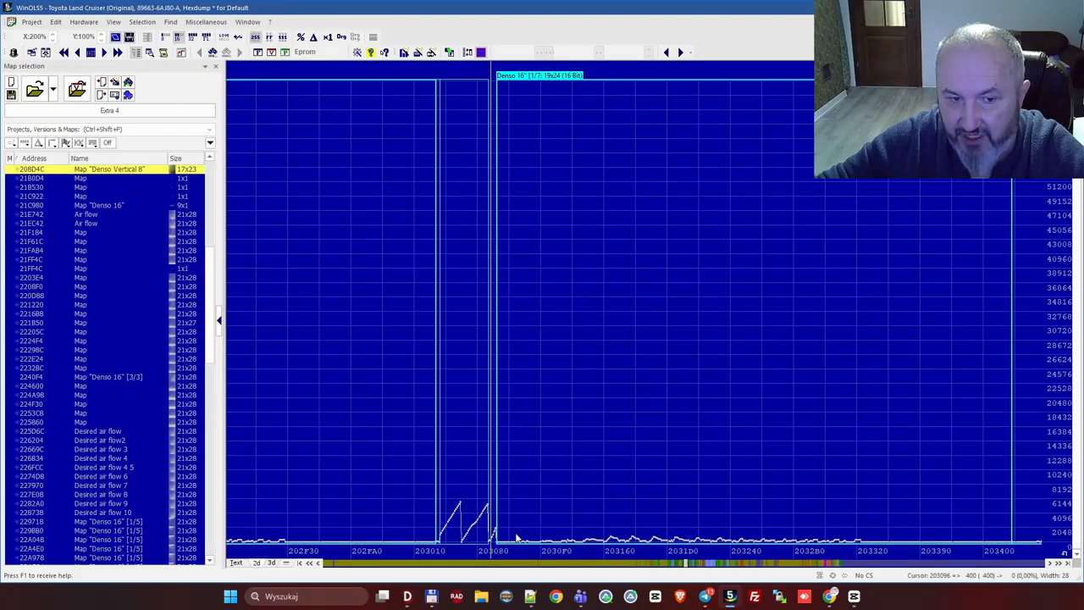
click(243, 564)
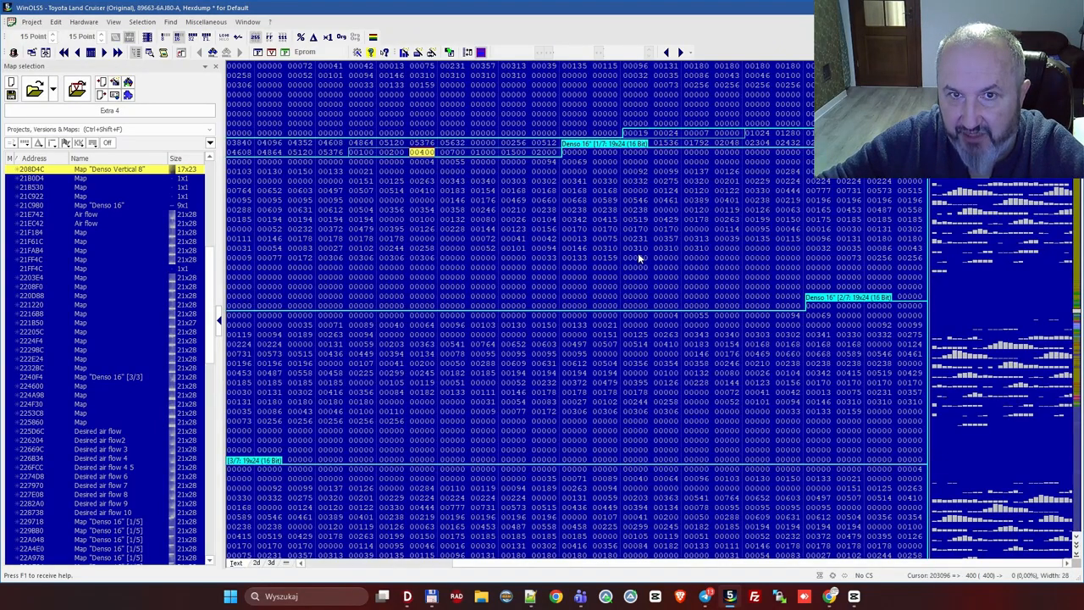
click(370, 156)
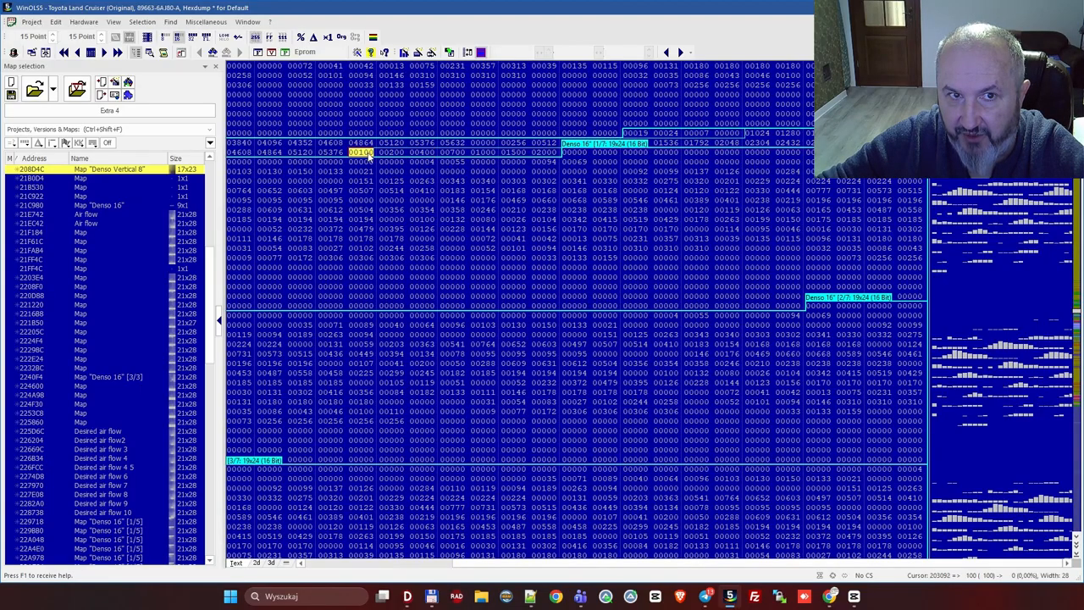
Step: Browse the seven 19x24 tables, locate the third axis's last value 2000, and mark the size values 19, 24 and 7 before the axes
scroll(599, 320, down, 15)
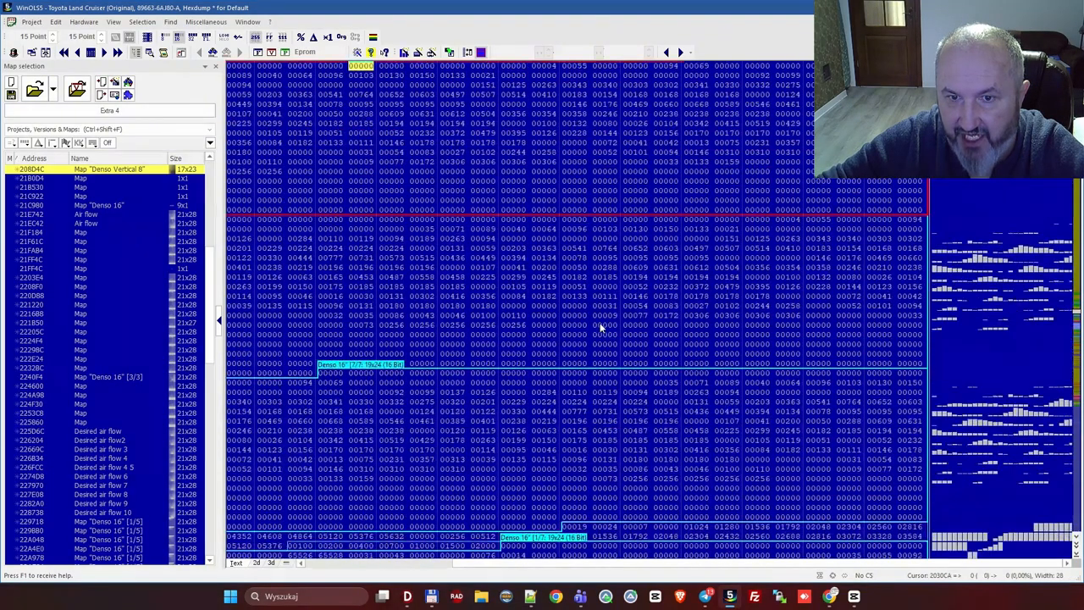
scroll(598, 328, up, 7)
scroll(597, 327, up, 10)
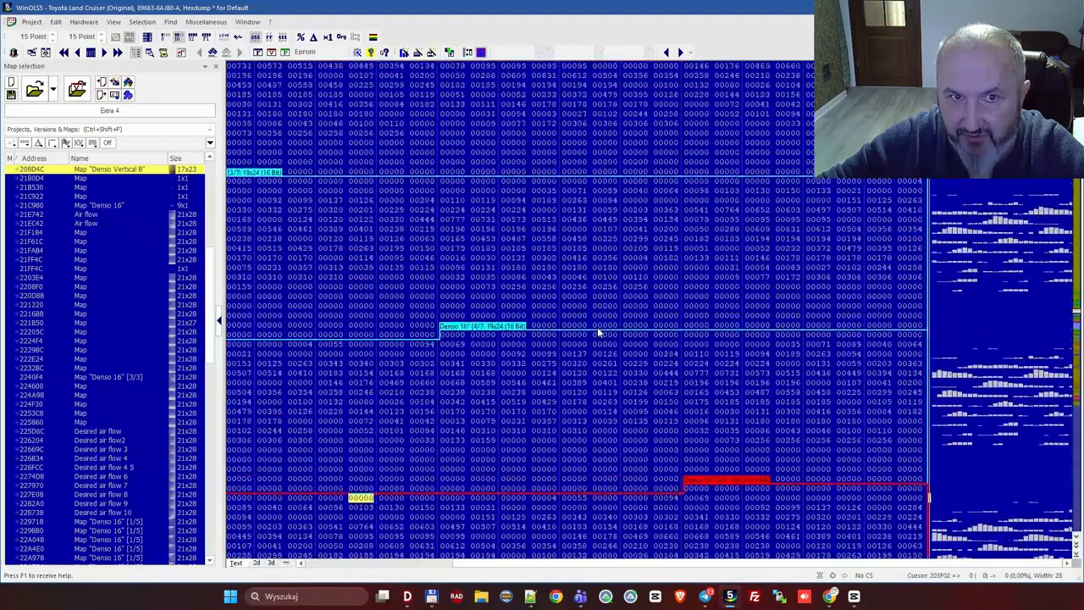
click(546, 260)
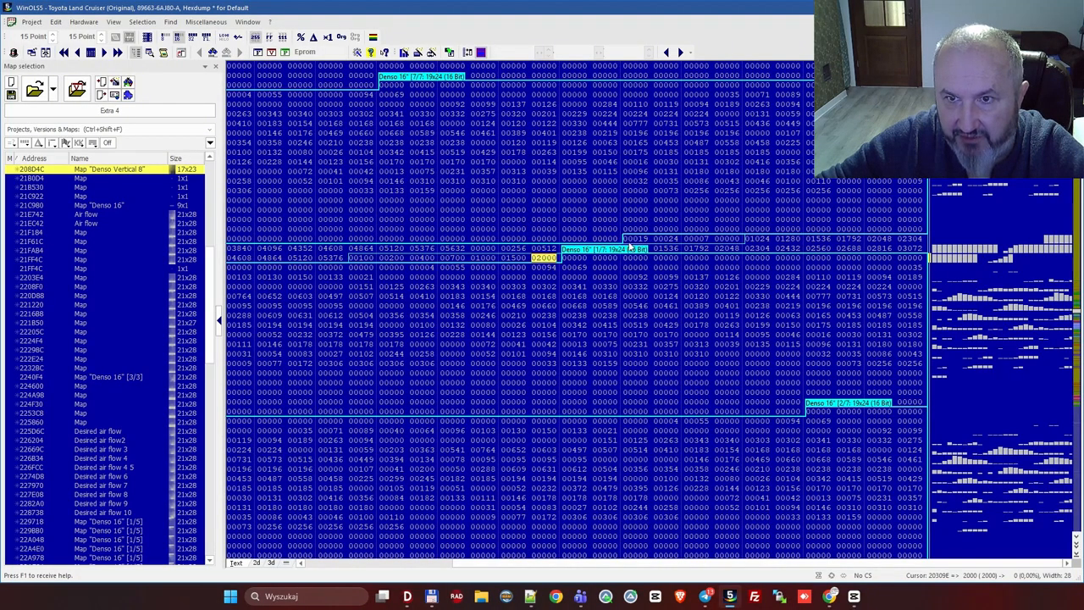
drag(642, 244, 688, 245)
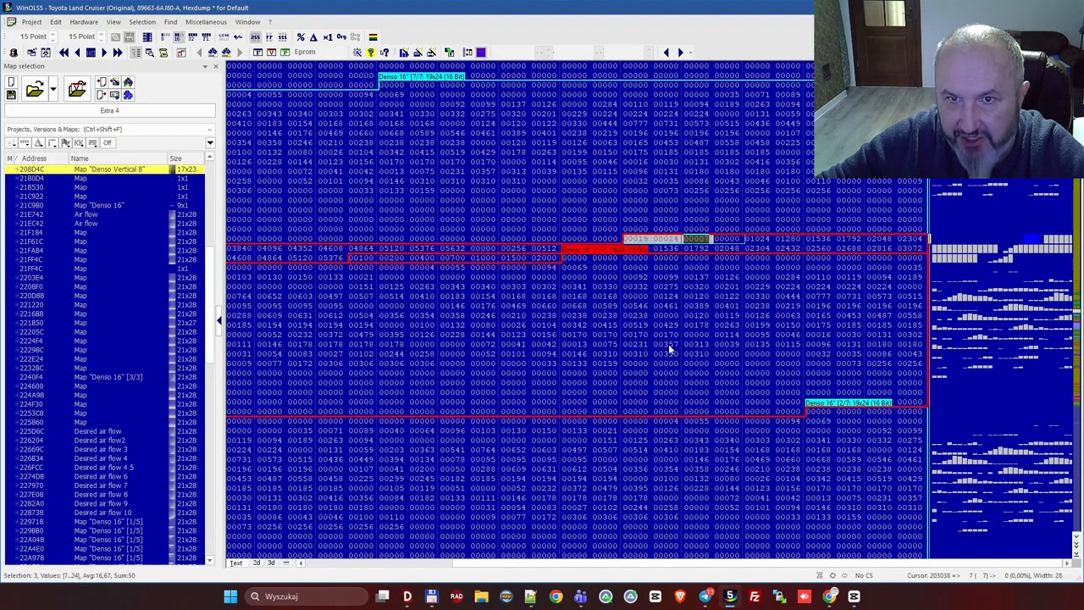
Step: Look through the preceding group of Denso 16 19x24 tables in the 2d view
click(258, 564)
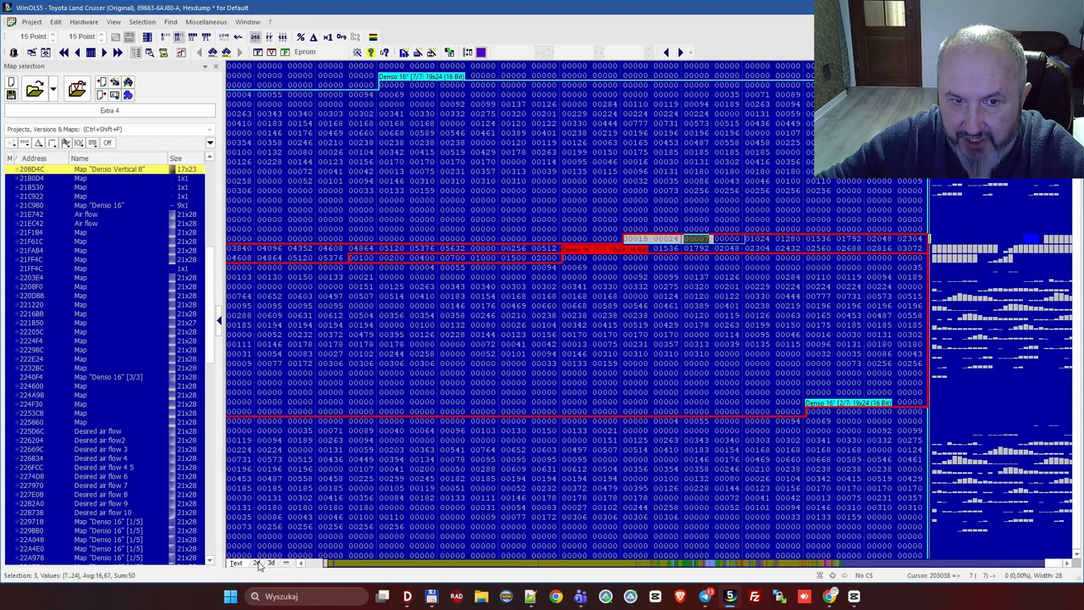
scroll(584, 447, up, 1)
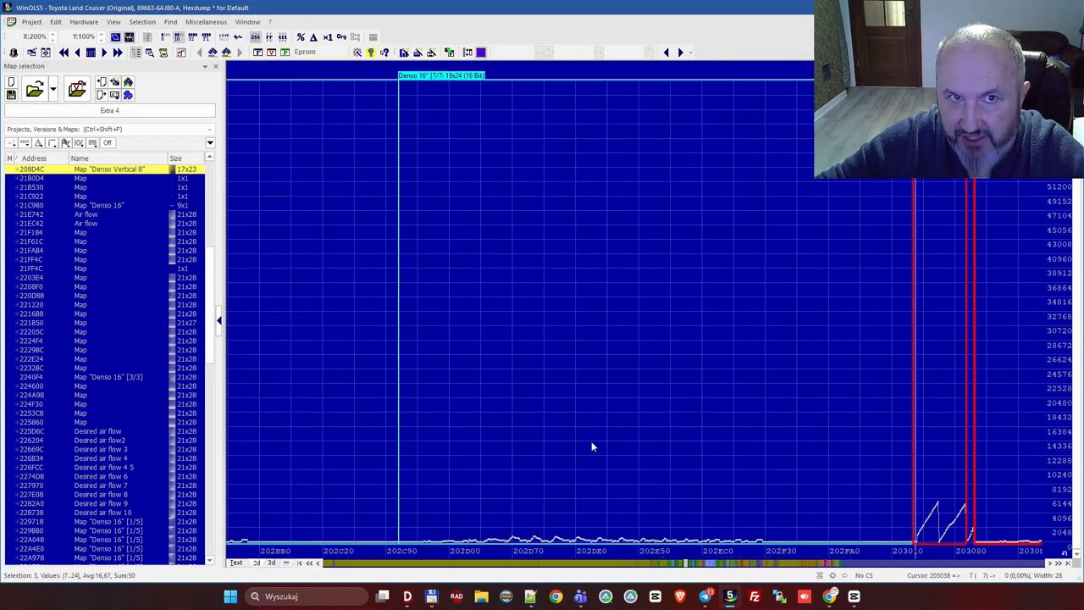
scroll(591, 447, up, 10)
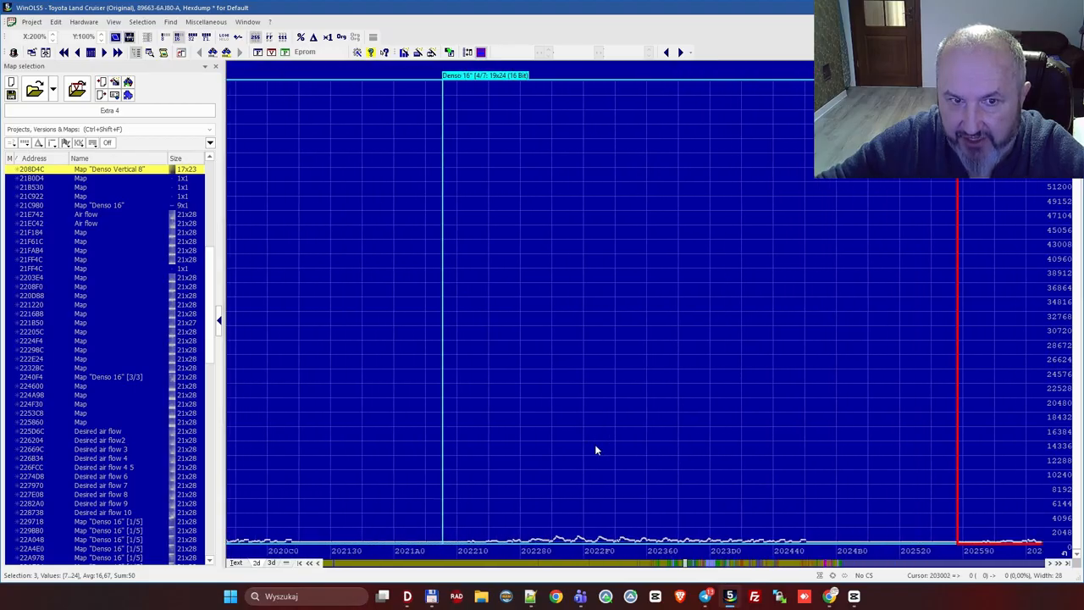
scroll(595, 450, up, 1)
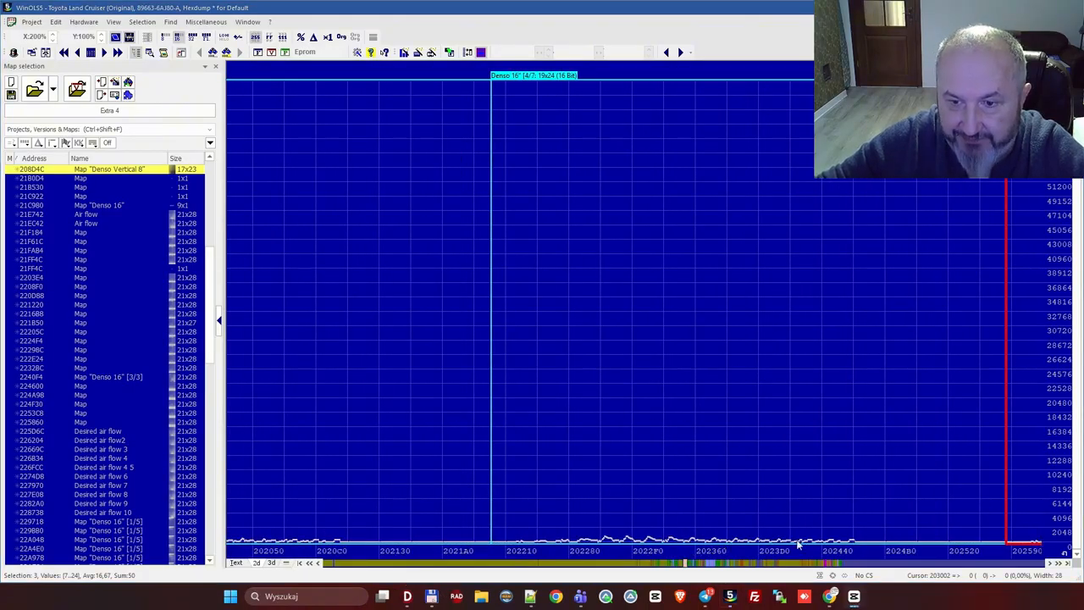
Step: Delete the defined 15x15 map at address 1EA56A
click(686, 566)
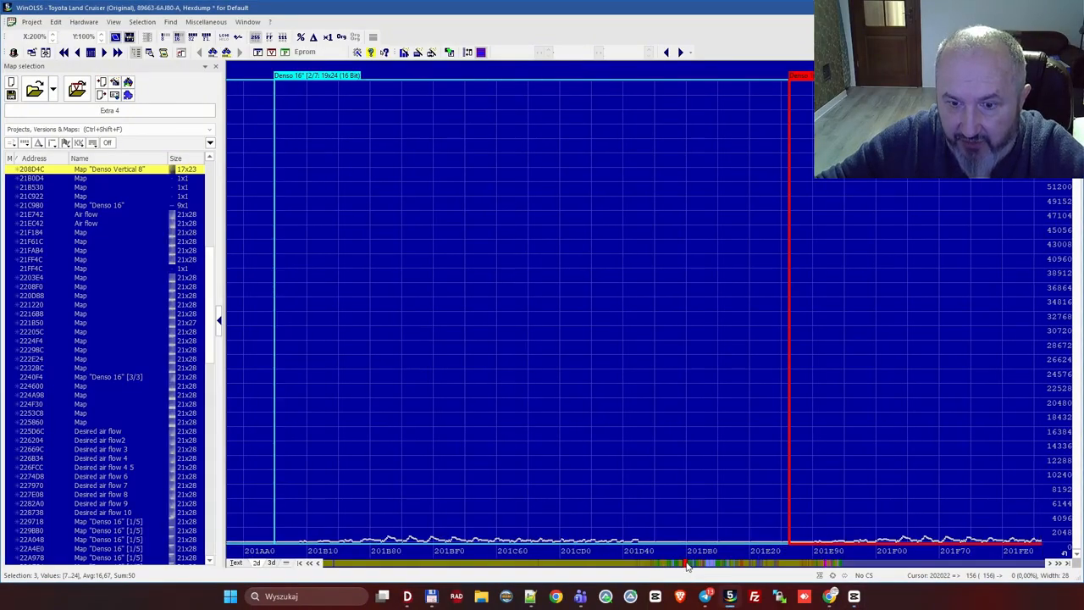
mouse_move(687, 566)
mouse_down()
mouse_move(658, 565)
mouse_move(700, 571)
mouse_up()
drag(559, 470, 881, 506)
right_click(696, 423)
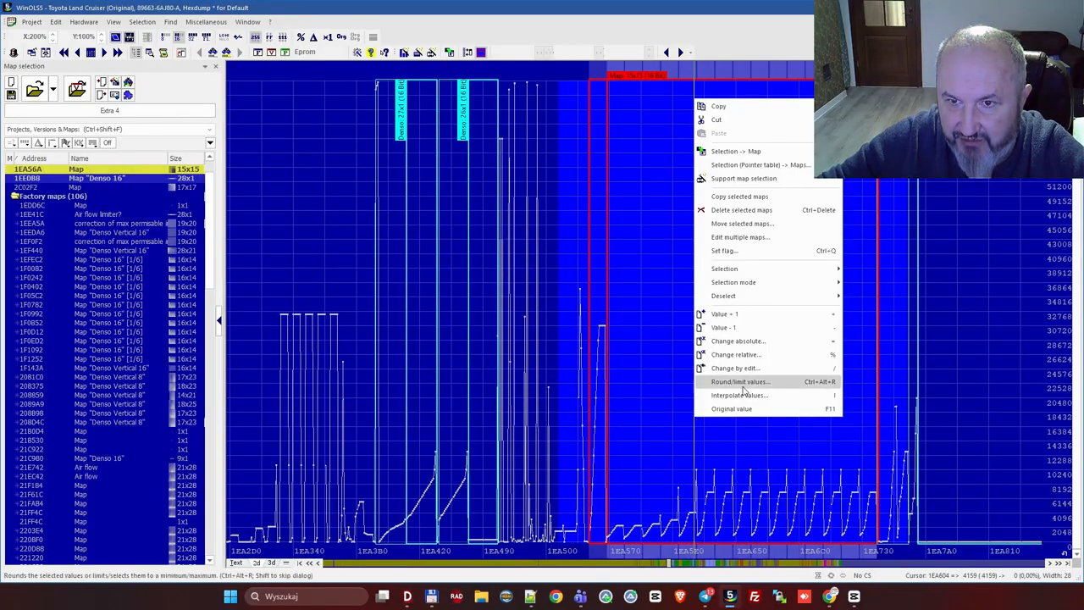
click(742, 212)
click(421, 346)
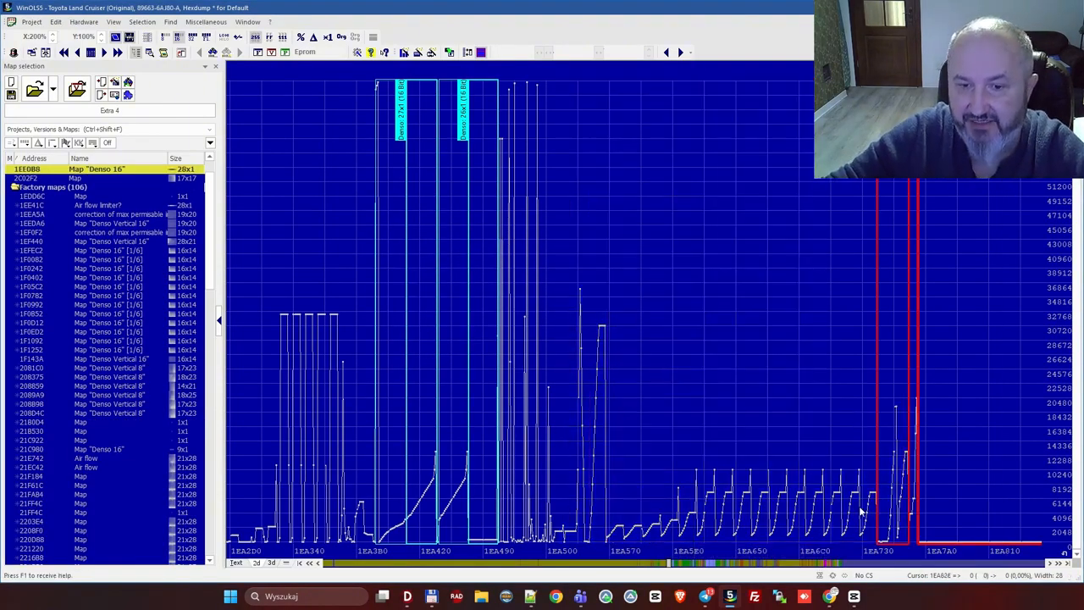
Step: Show the repeating curves before the 14x10 map group in text view and narrow the display to 16 columns
click(593, 538)
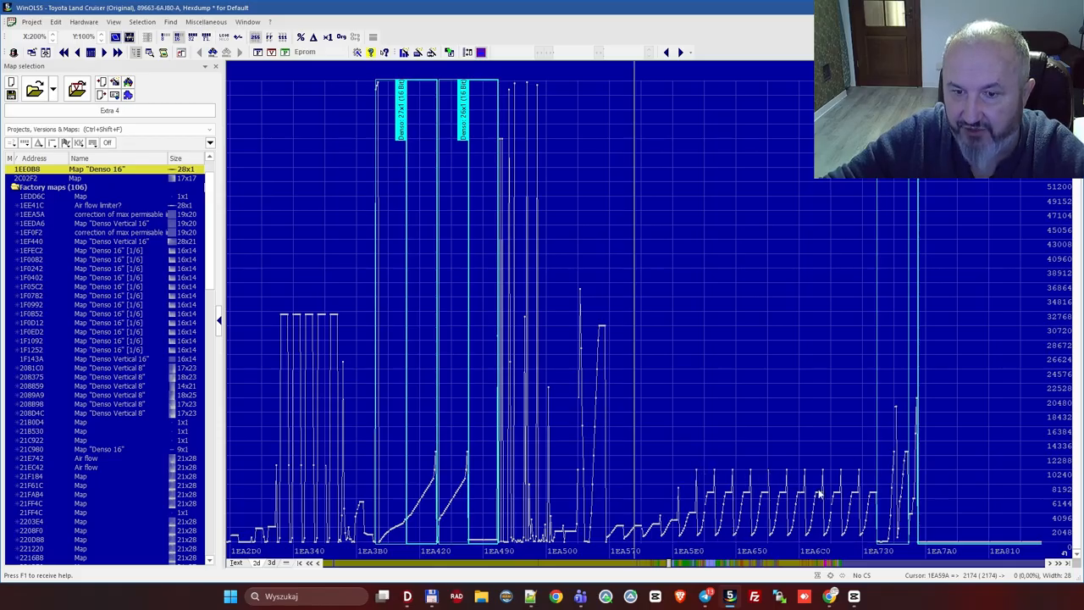
click(244, 564)
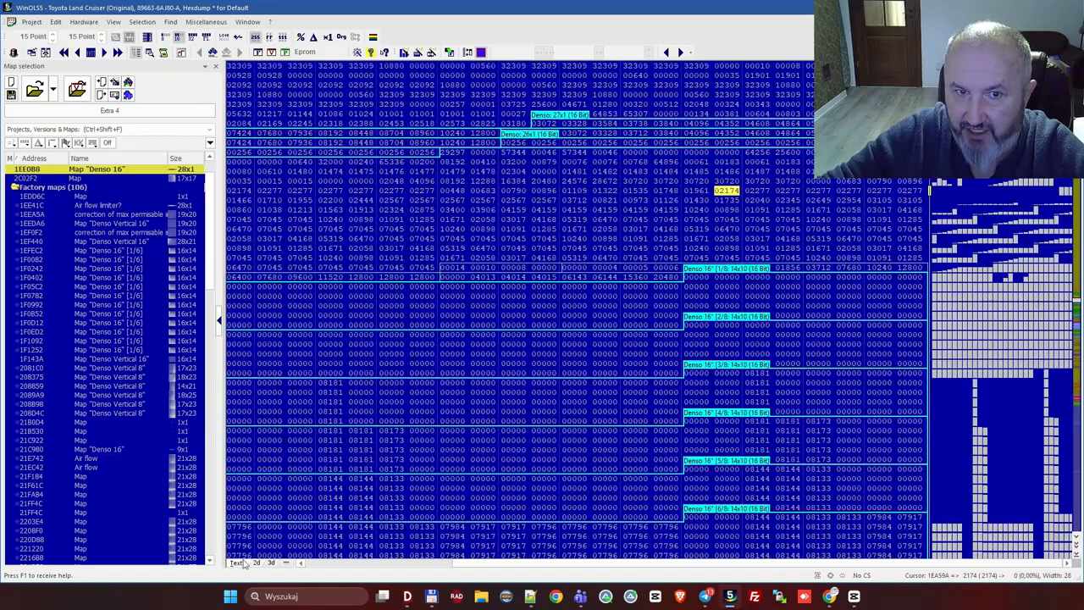
click(576, 220)
key(w)
key(w)
key(w)
key(w)
key(w)
key(w)
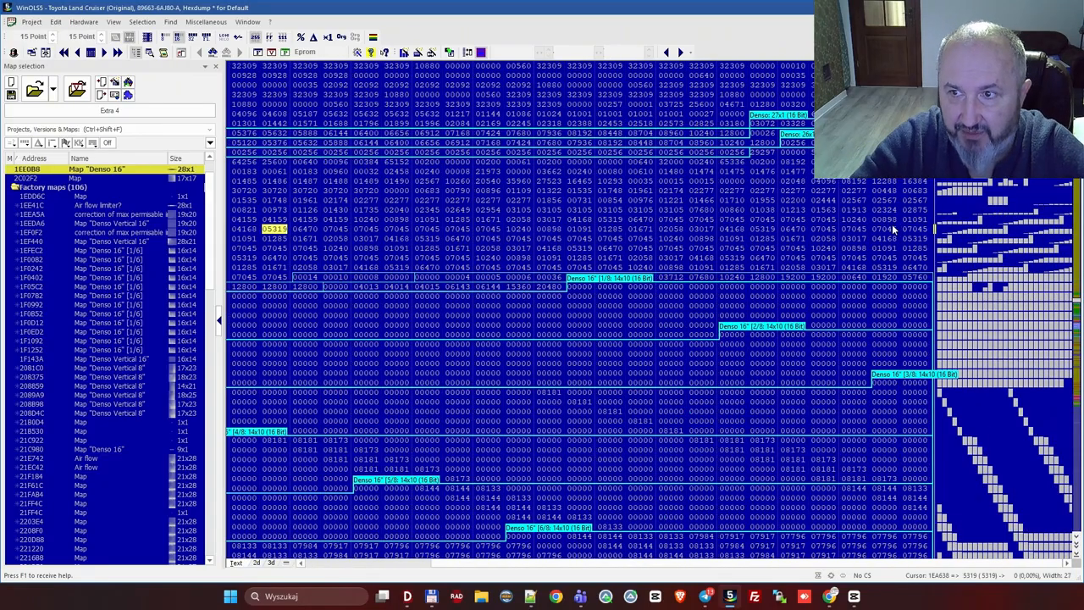
key(w)
key(w)
key(w)
key(w)
key(w)
key(w)
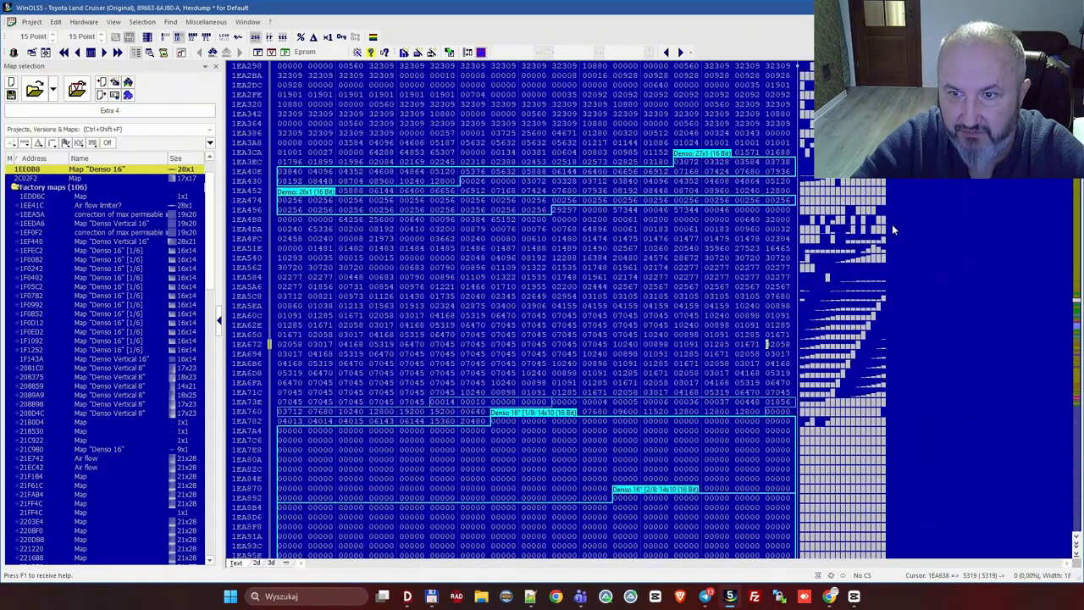
Step: Shift the column alignment so the repeated 10240 values form the first column of the text view
key(ctrl+Left)
key(ctrl+Left)
key(ctrl+Left)
key(ctrl+Left)
key(ctrl+Left)
key(ctrl+Left)
key(ctrl+Left)
key(ctrl+Left)
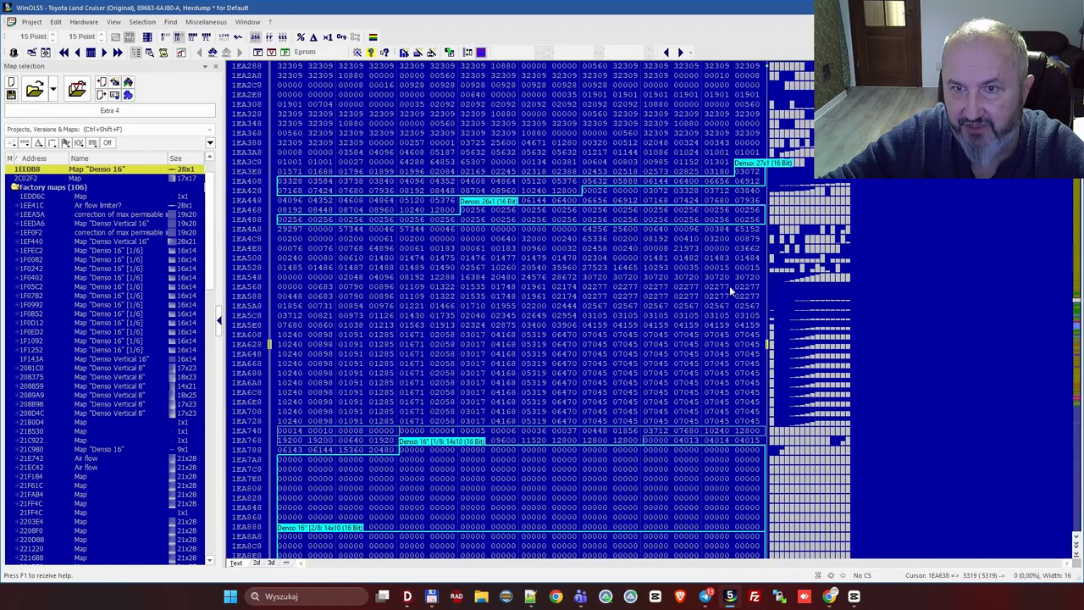
Step: Select the two adjacent size values 15 and 15 in row 1EA528 and apply the 15x15 columns-by-rows selection
drag(727, 268, 750, 268)
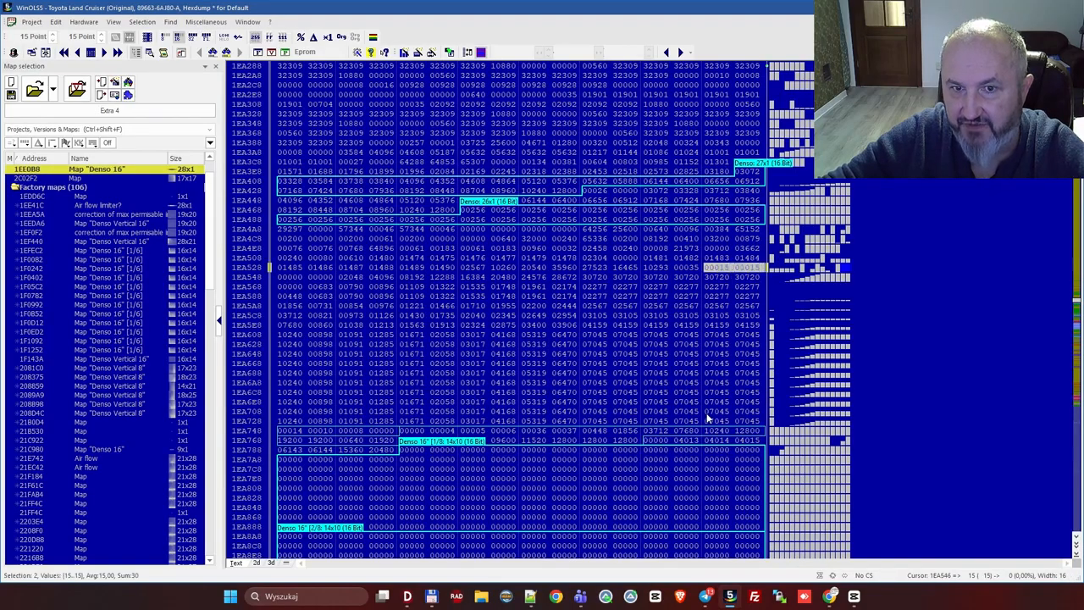
right_click(740, 270)
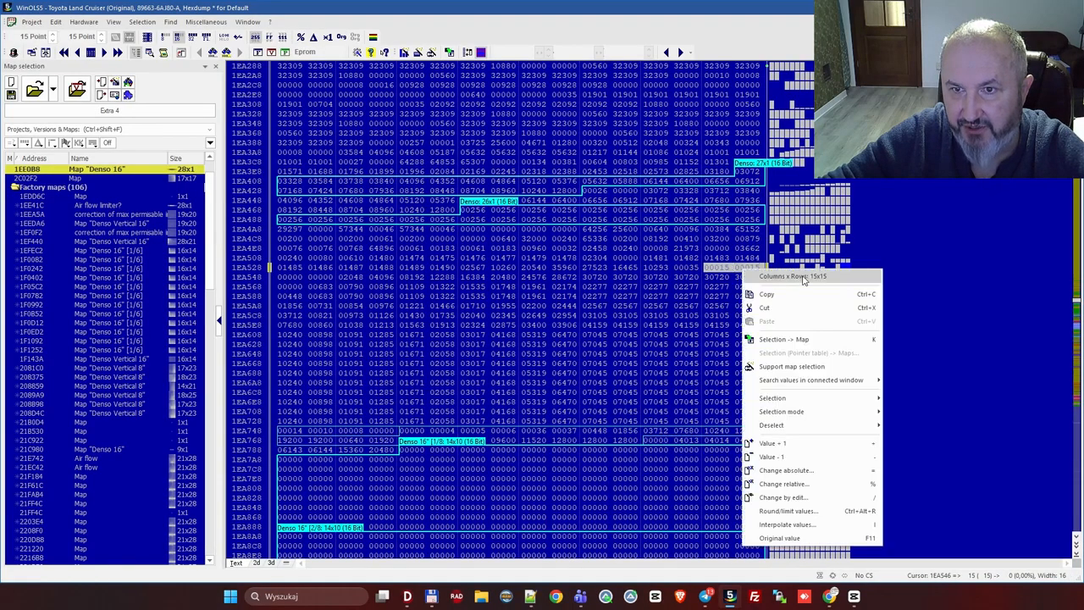
click(783, 274)
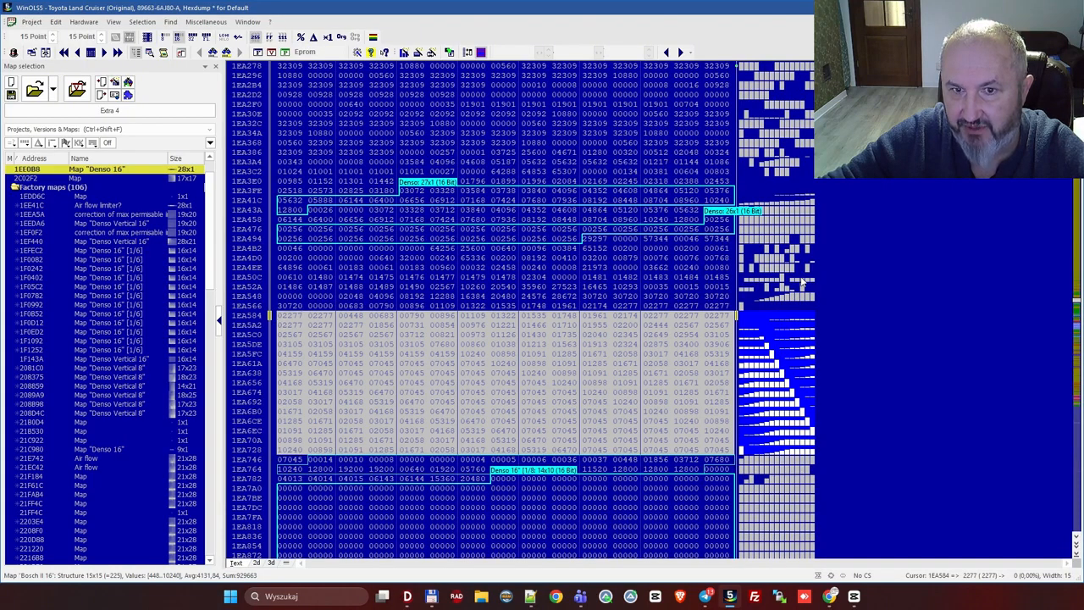
Step: Set the text display back to 16 columns and realign the rows so each starts with its 10240 value
click(618, 333)
key(m)
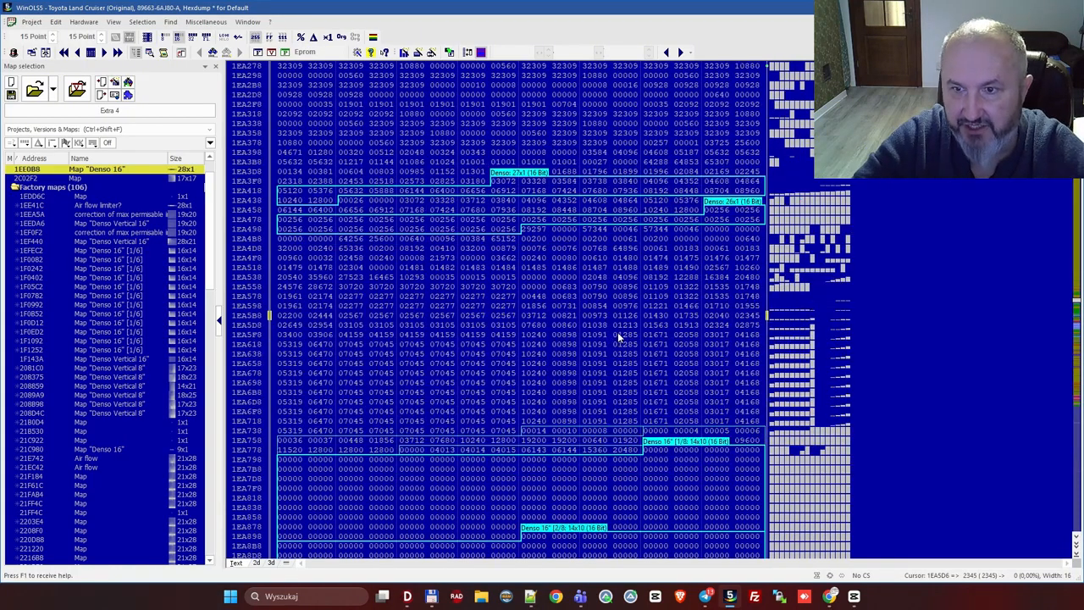
key(ctrl+Left)
key(ctrl+Left)
key(ctrl+Left)
key(ctrl+Left)
key(ctrl+Left)
key(ctrl+Left)
key(ctrl+Left)
key(ctrl+Left)
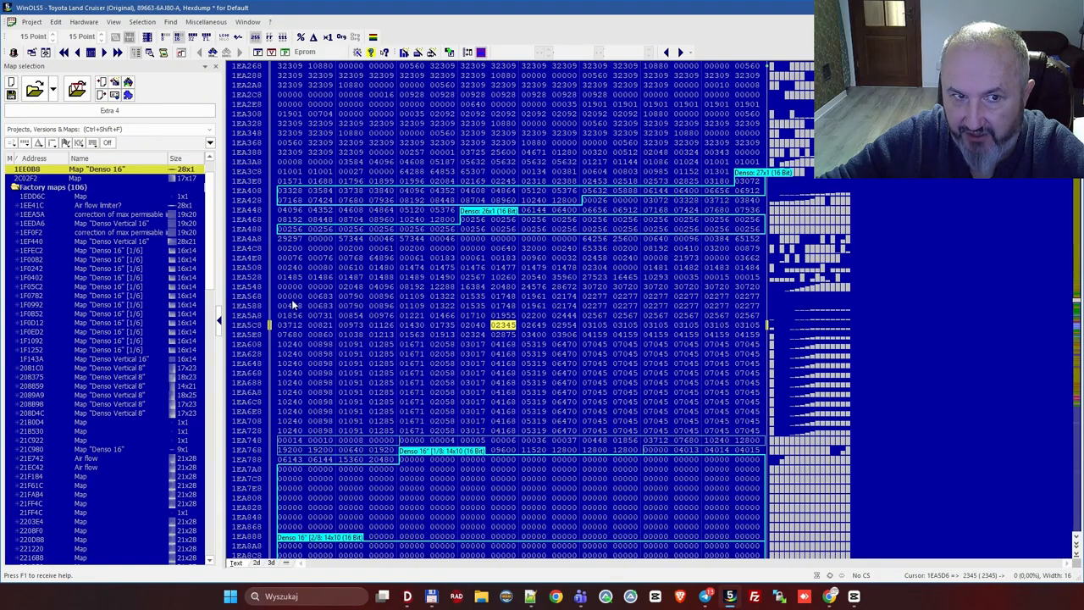
Step: Switch the selection mode to Rectangle and mark the 15 first-column values from address 1EA568 downwards
drag(291, 298, 292, 329)
click(352, 334)
right_click(360, 334)
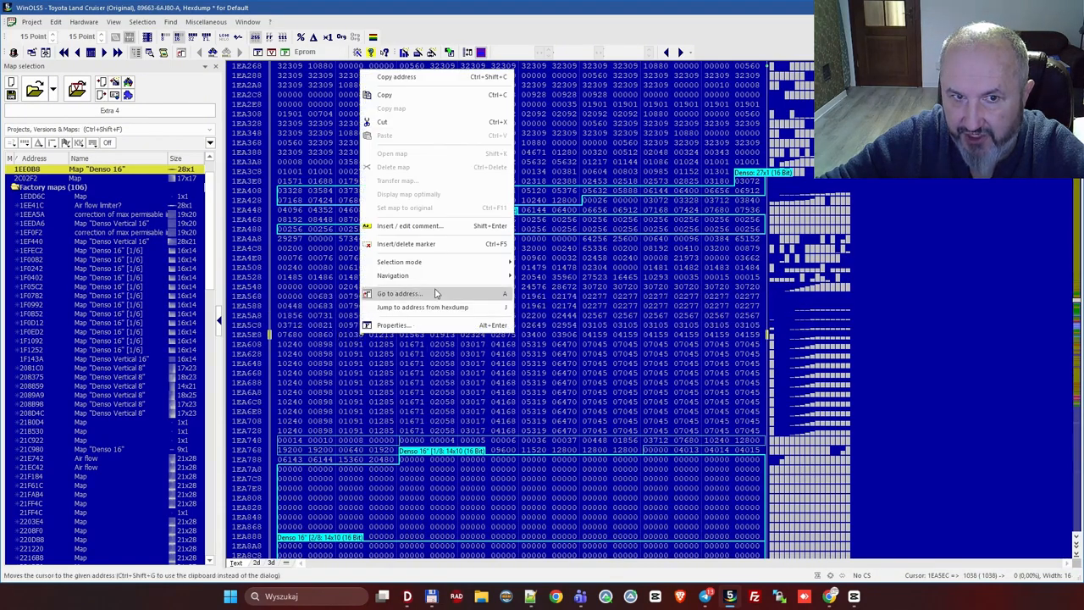
mouse_move(447, 263)
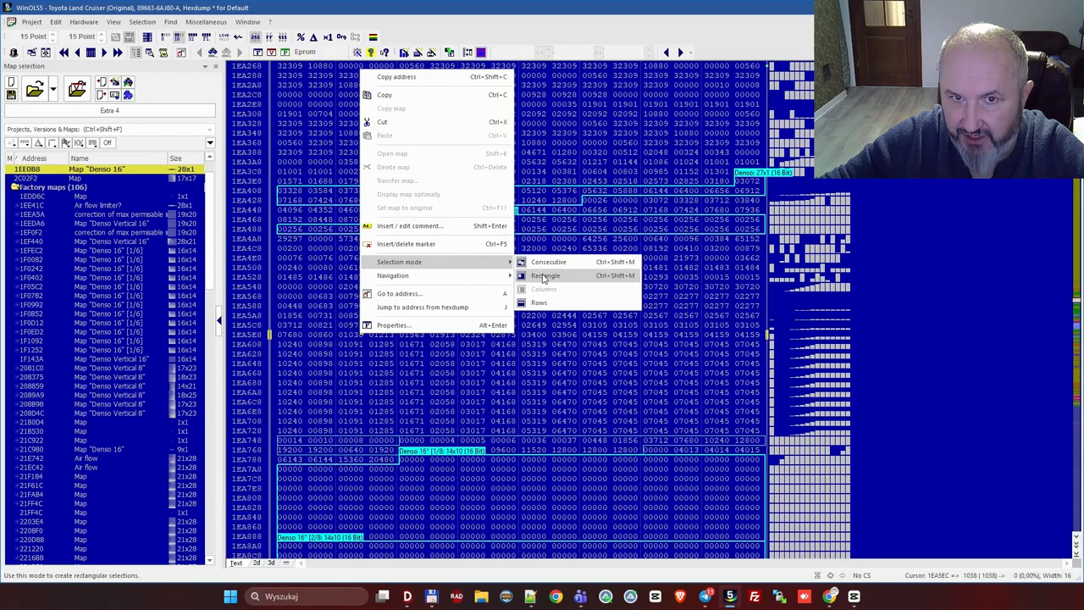
click(547, 277)
drag(291, 296, 310, 428)
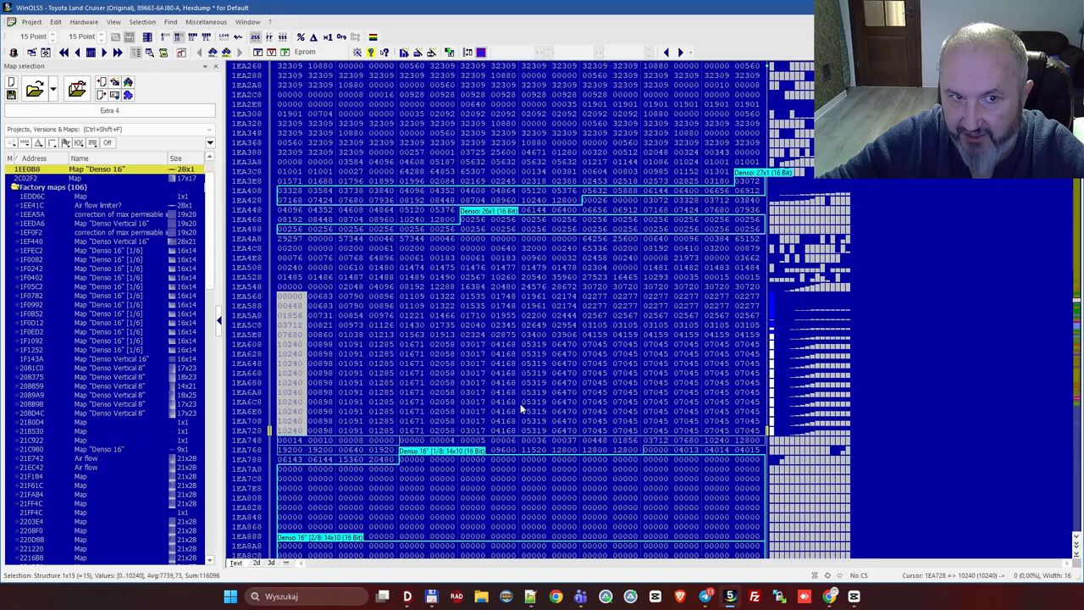
Step: Select the full 16x15 block starting at 1EA568 and define it as a map
click(534, 374)
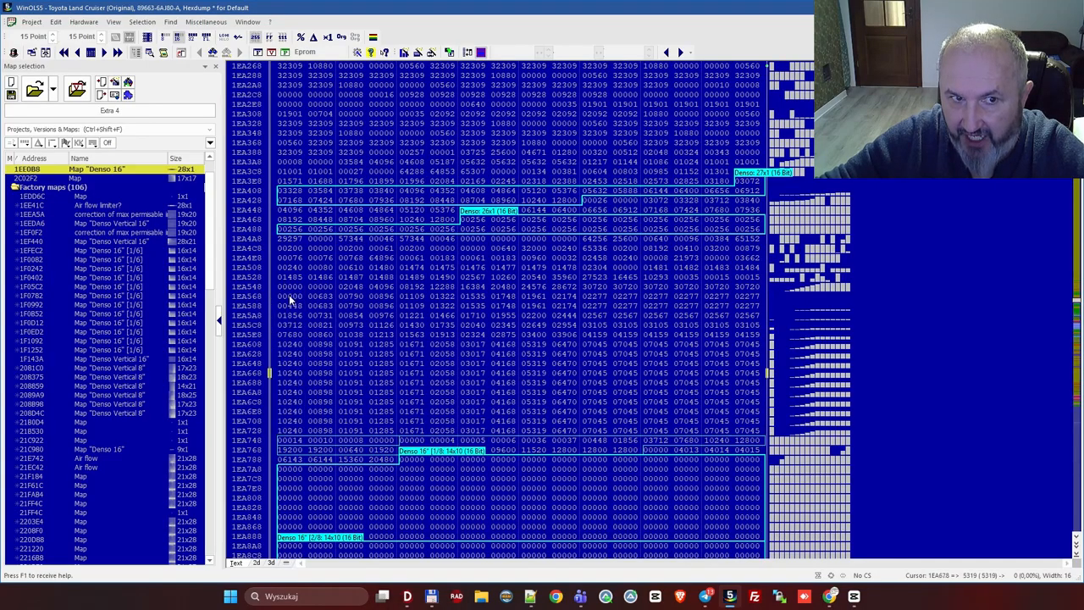
drag(289, 295, 750, 432)
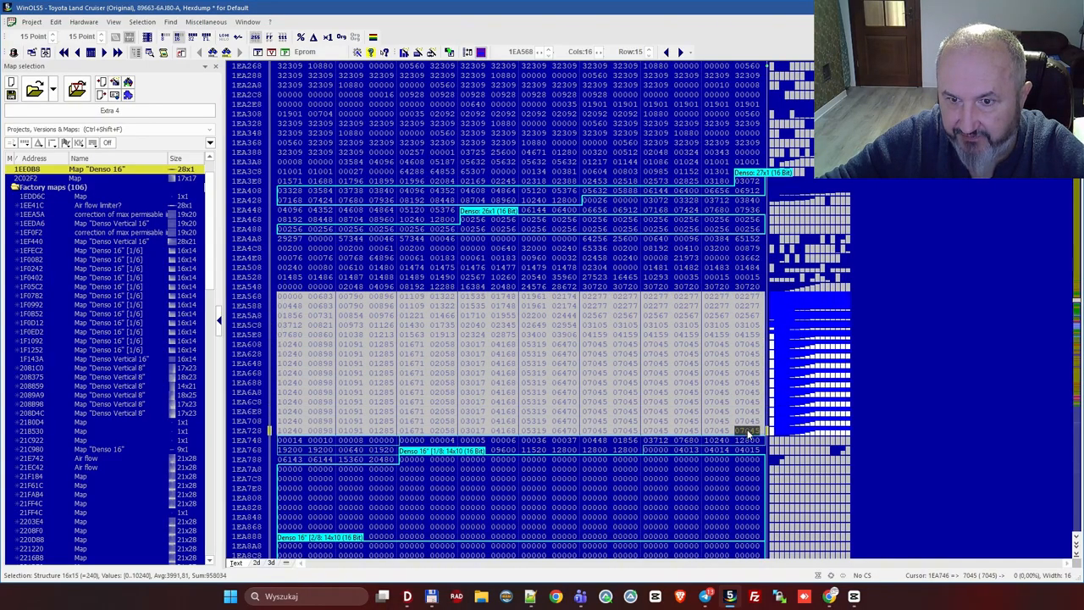
key(k)
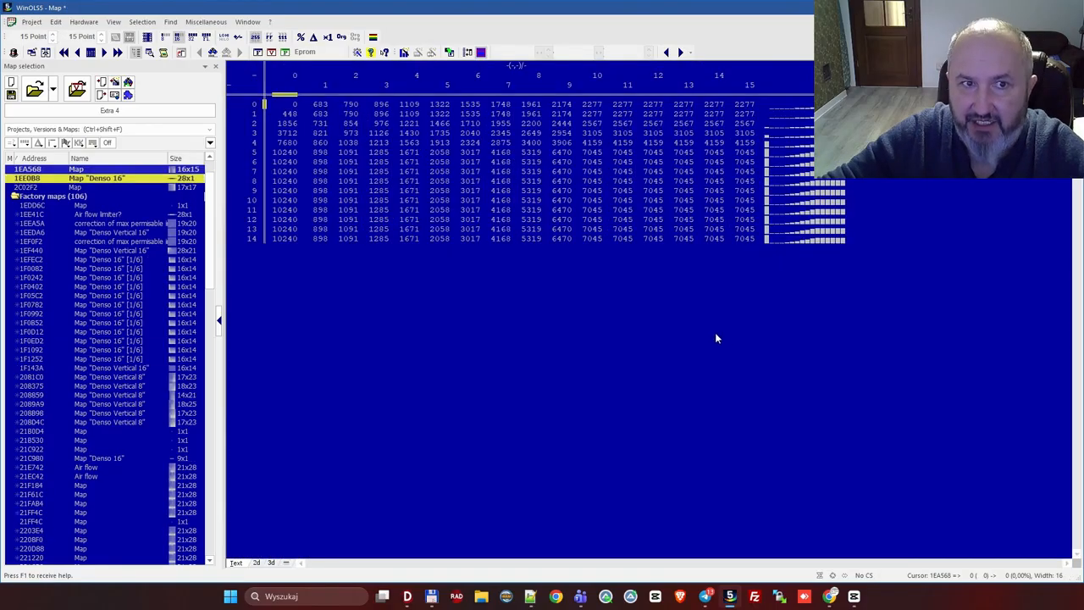
Step: Examine the new 16x15 map, marking its first column as the axis separately from the remaining data columns
drag(293, 107, 286, 241)
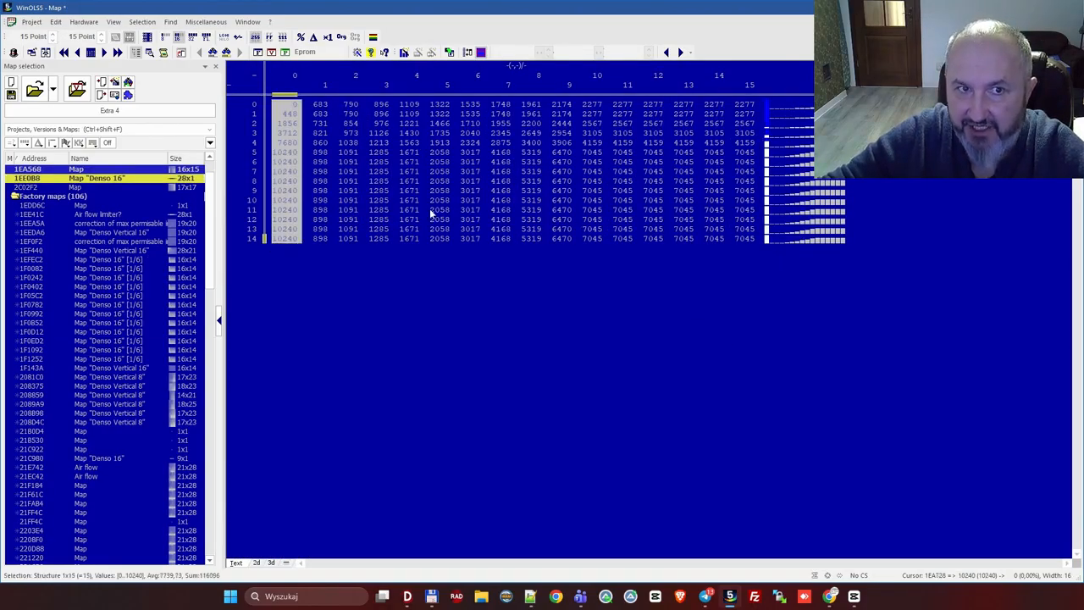
drag(420, 172, 421, 178)
drag(320, 107, 823, 336)
click(506, 156)
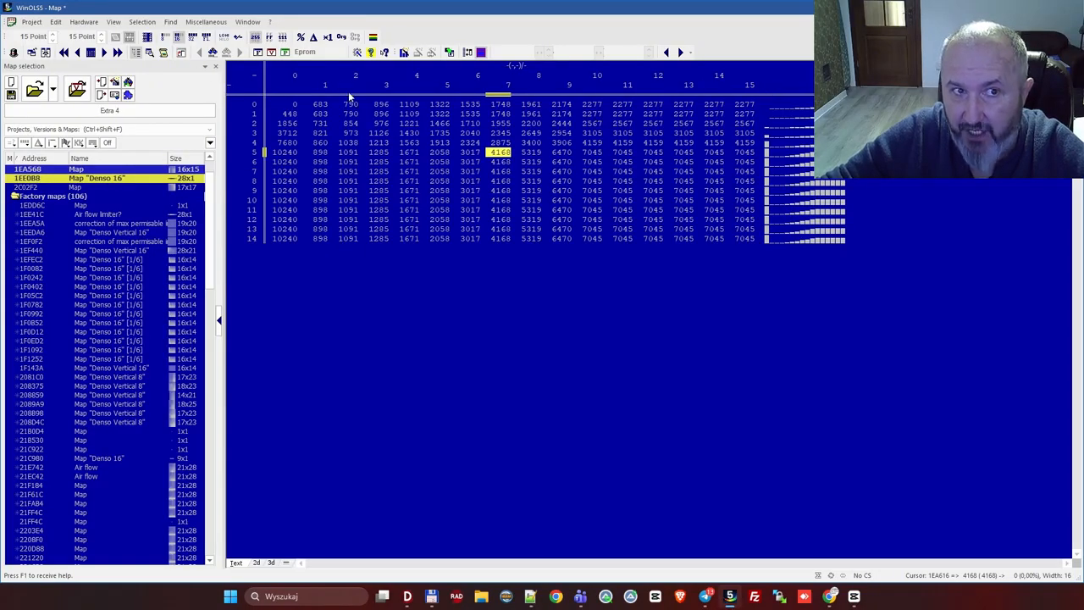
click(254, 154)
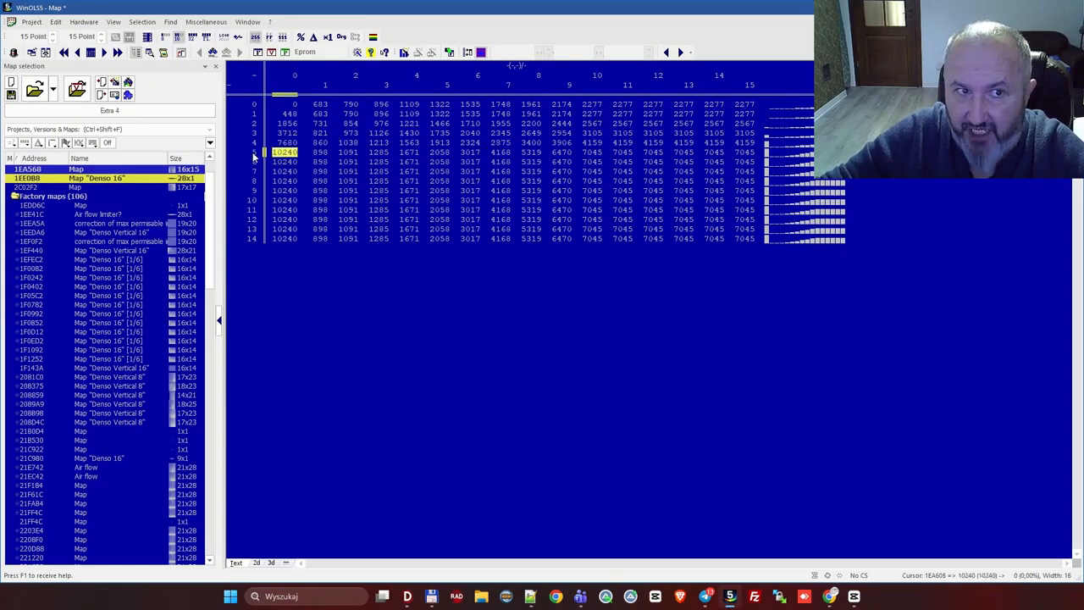
Step: Locate the 16x15 map in the hexdump and copy the address of its first cell, 1EA568
scroll(146, 222, up, 1)
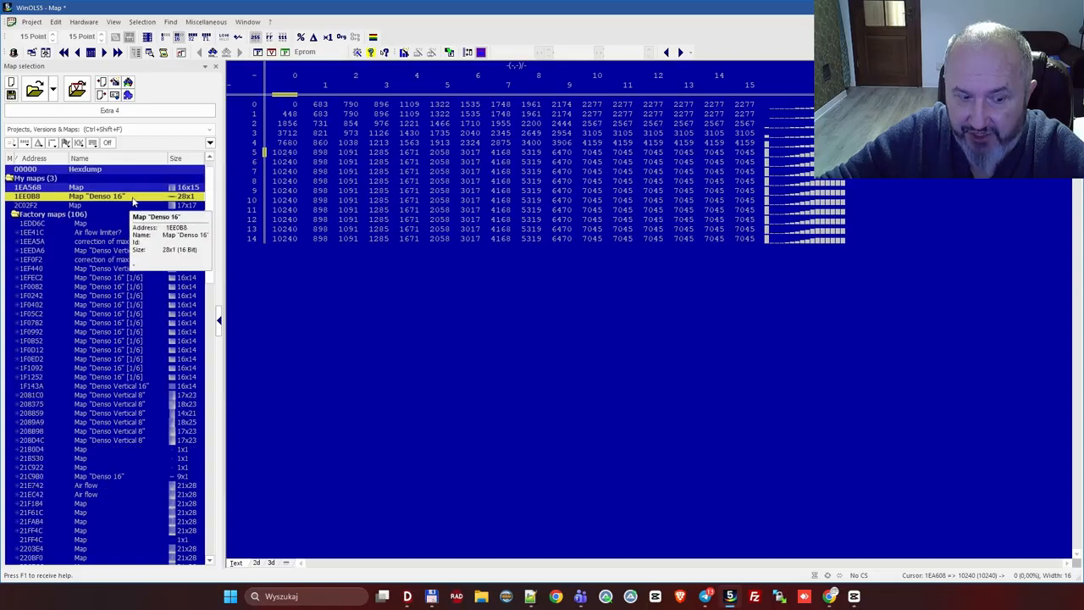
click(133, 199)
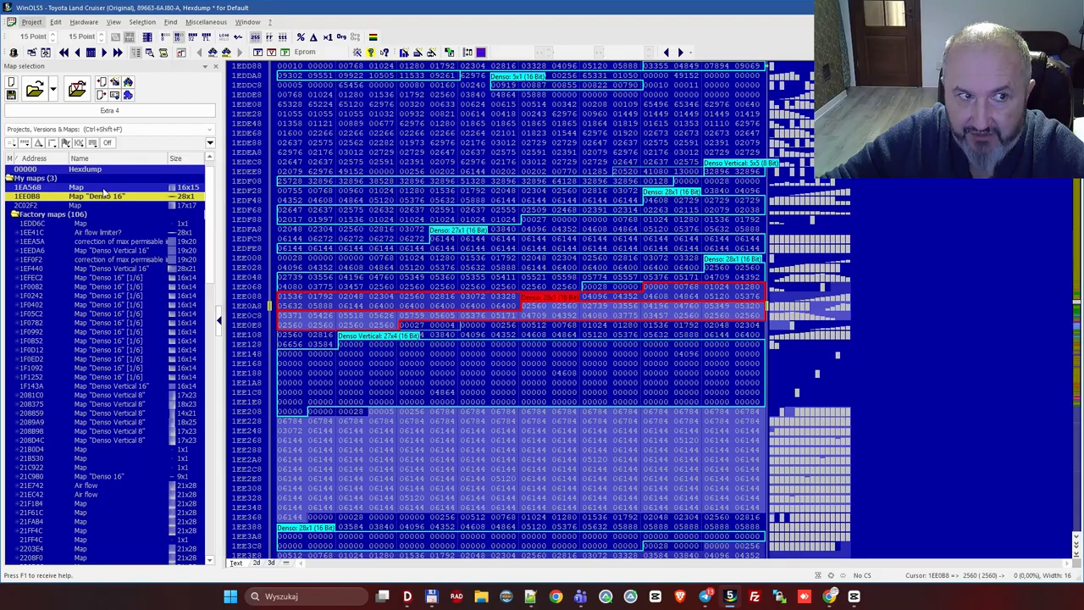
click(102, 187)
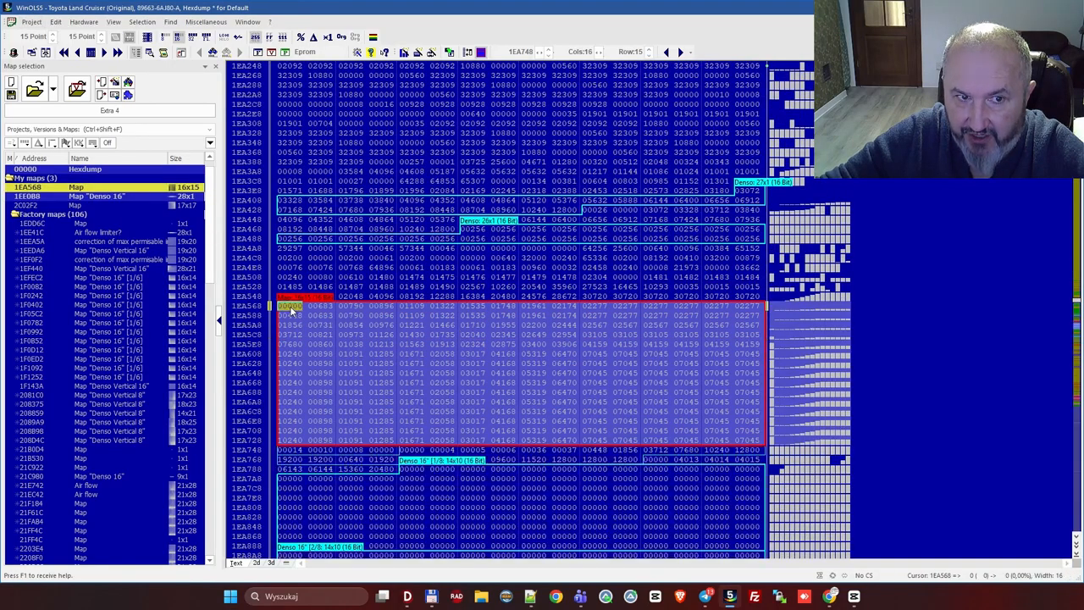
click(292, 315)
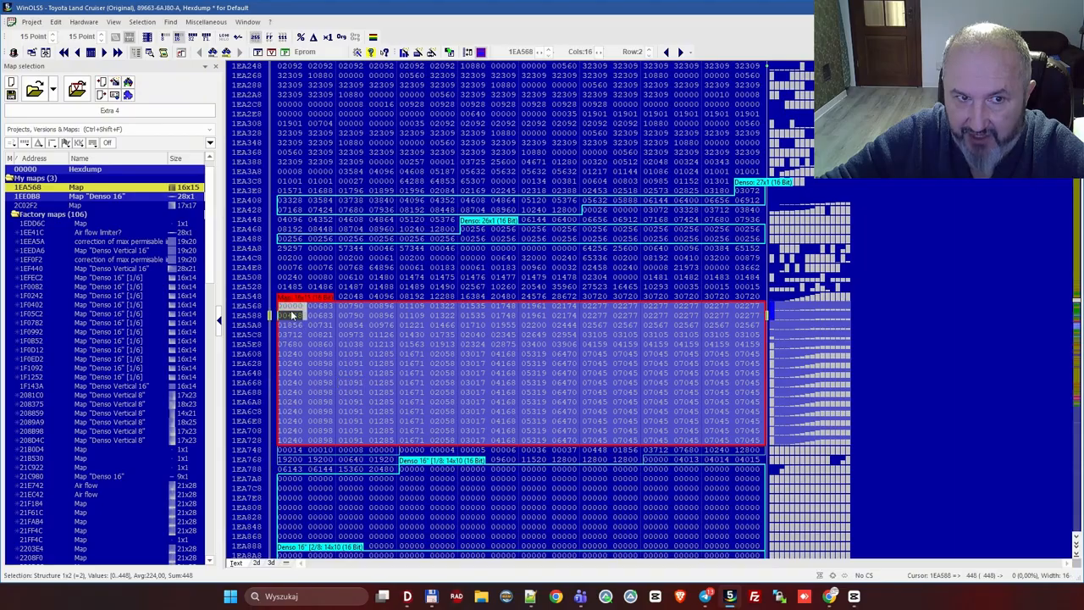
click(291, 307)
right_click(292, 307)
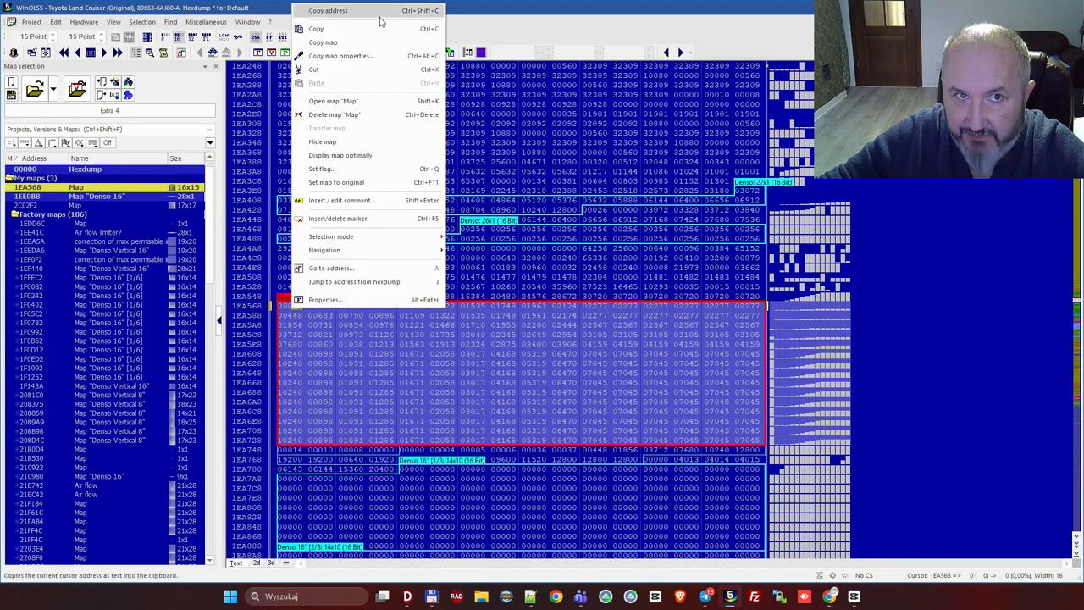
click(380, 15)
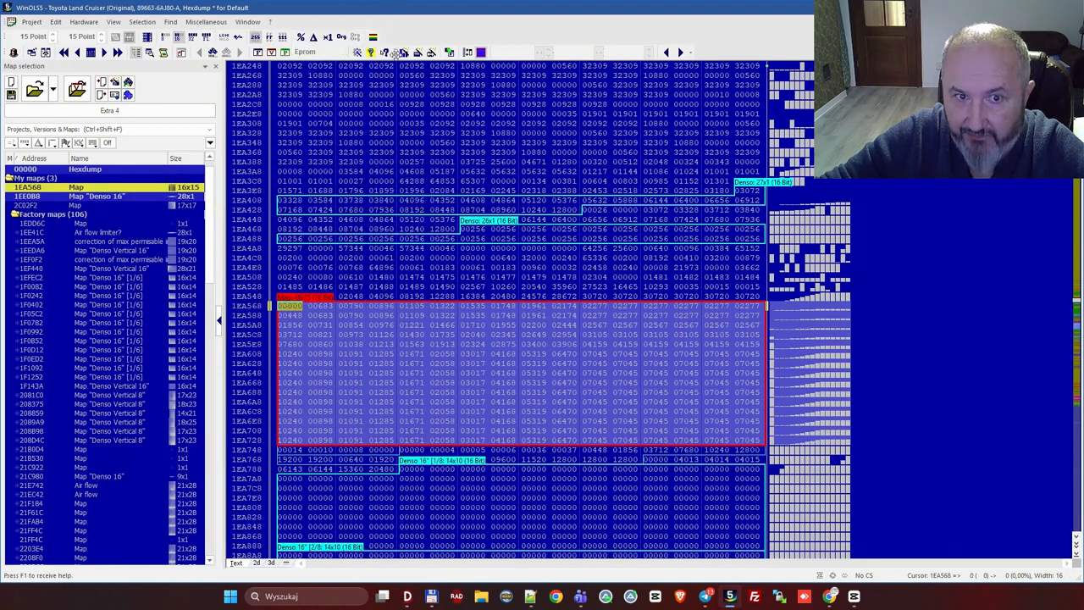
Step: Set the 16x15 map's Y-axis to data source Eprom with start address 1EA568 and 30 skip bytes
double_click(477, 368)
double_click(251, 124)
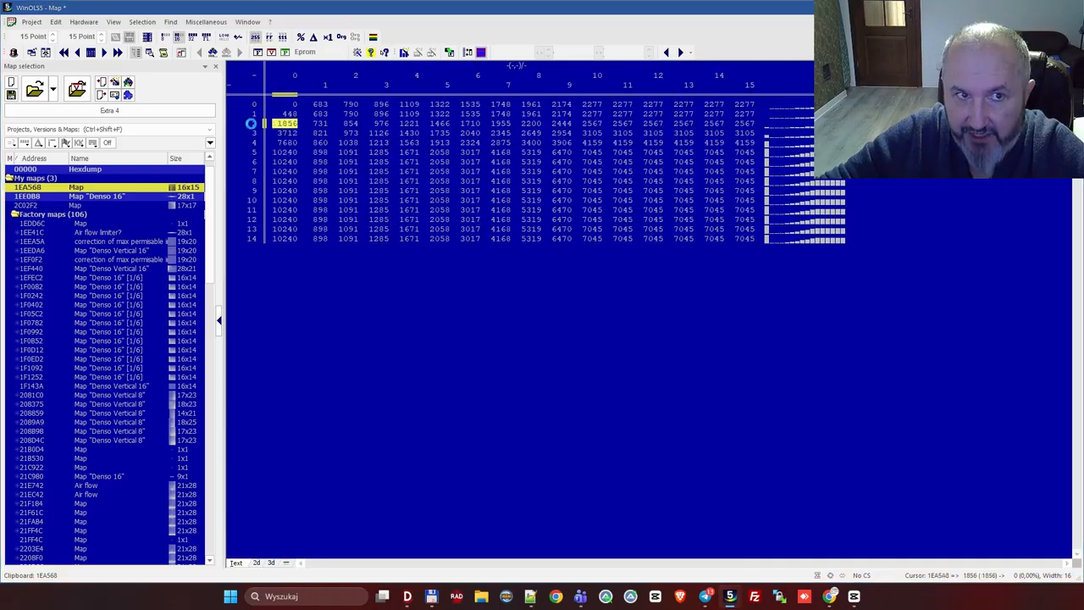
click(116, 148)
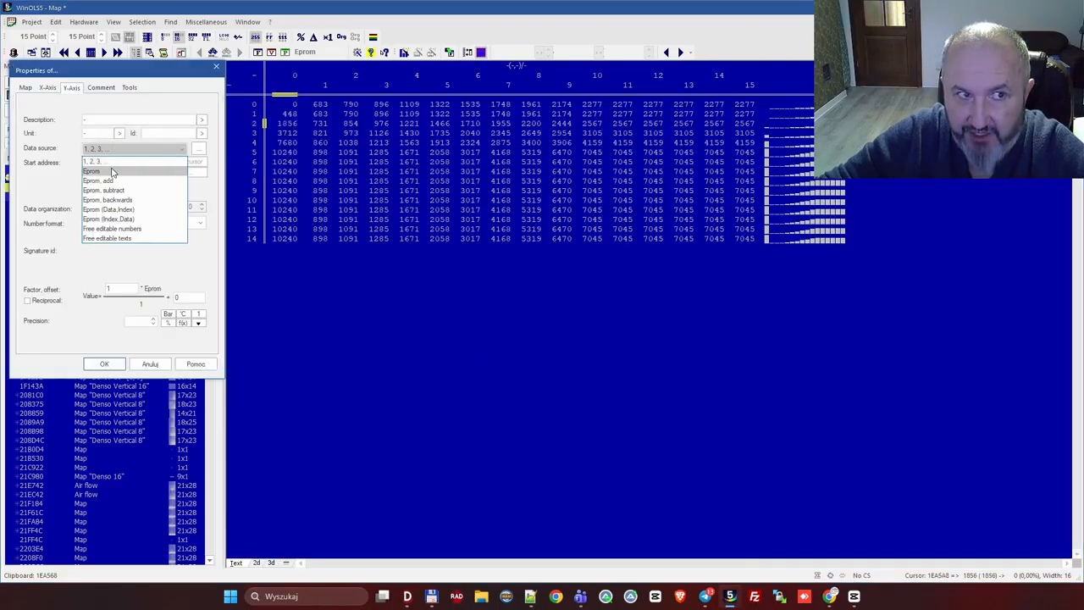
click(111, 172)
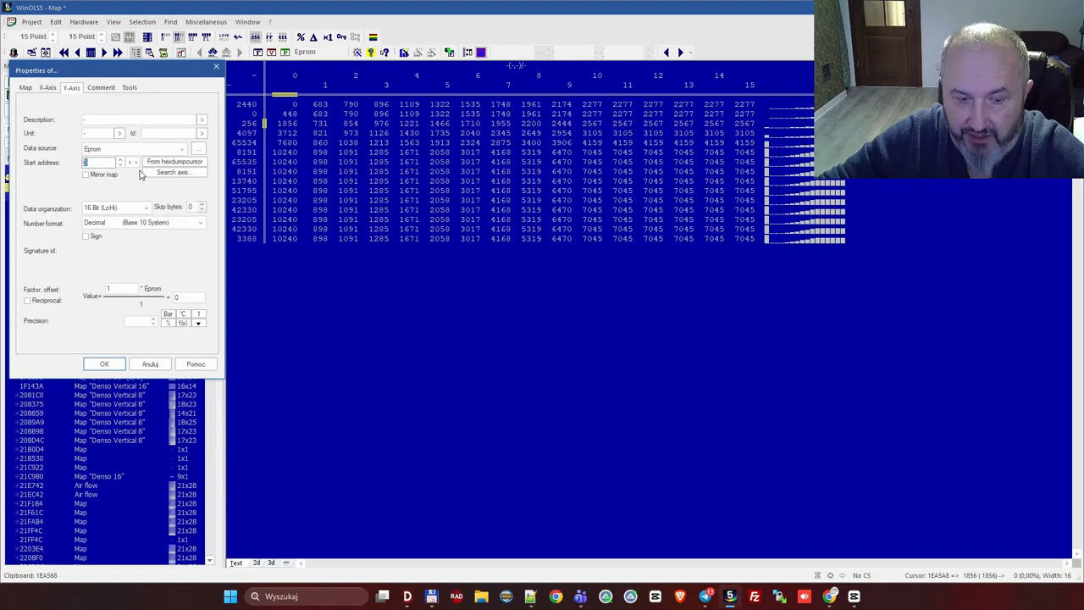
key(ctrl+v)
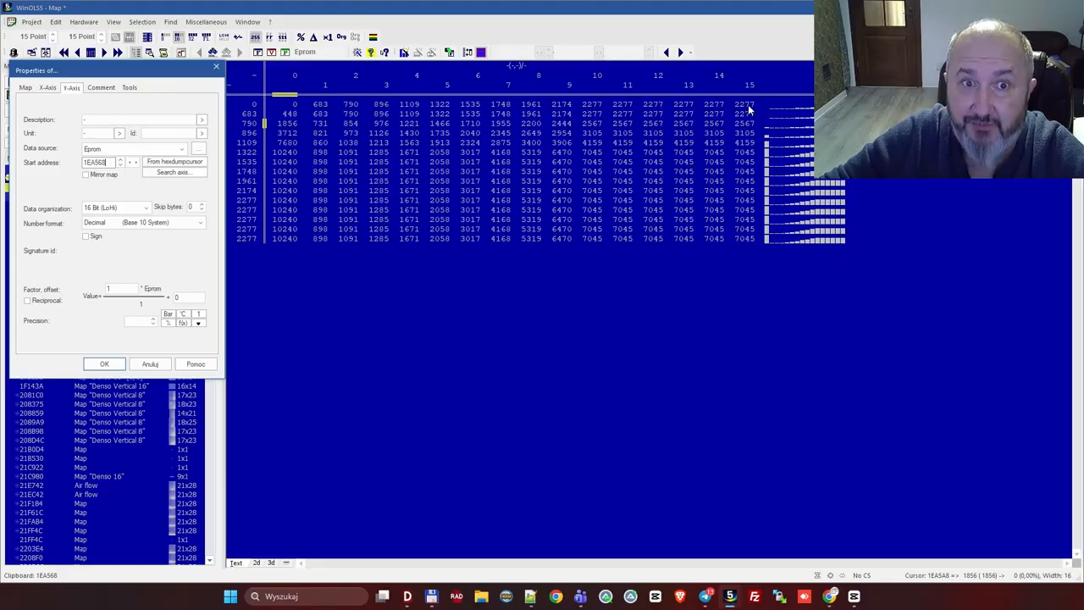
double_click(193, 207)
text(30)
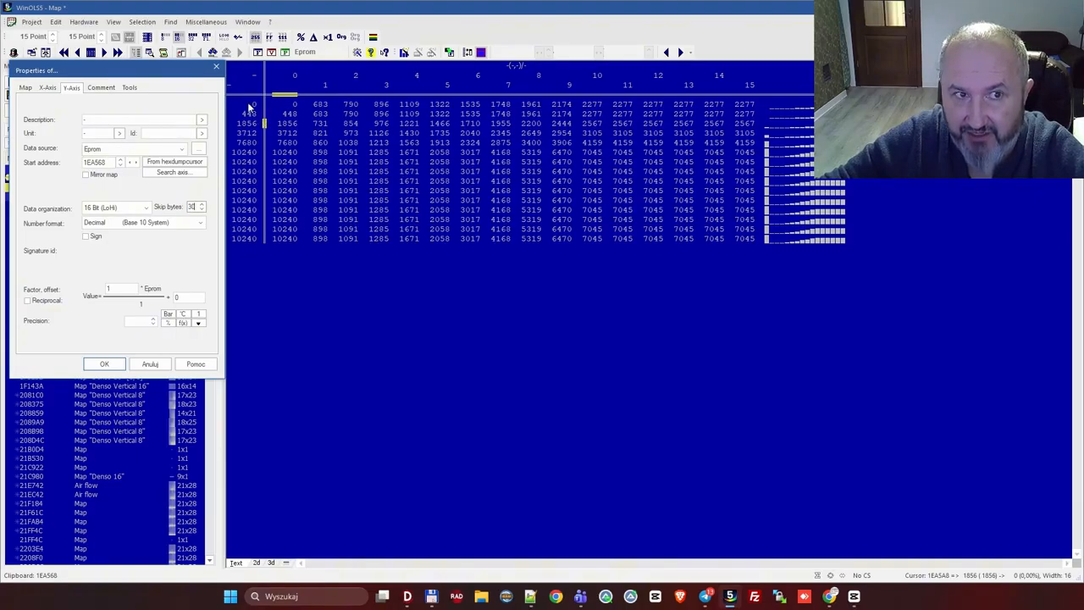
click(104, 363)
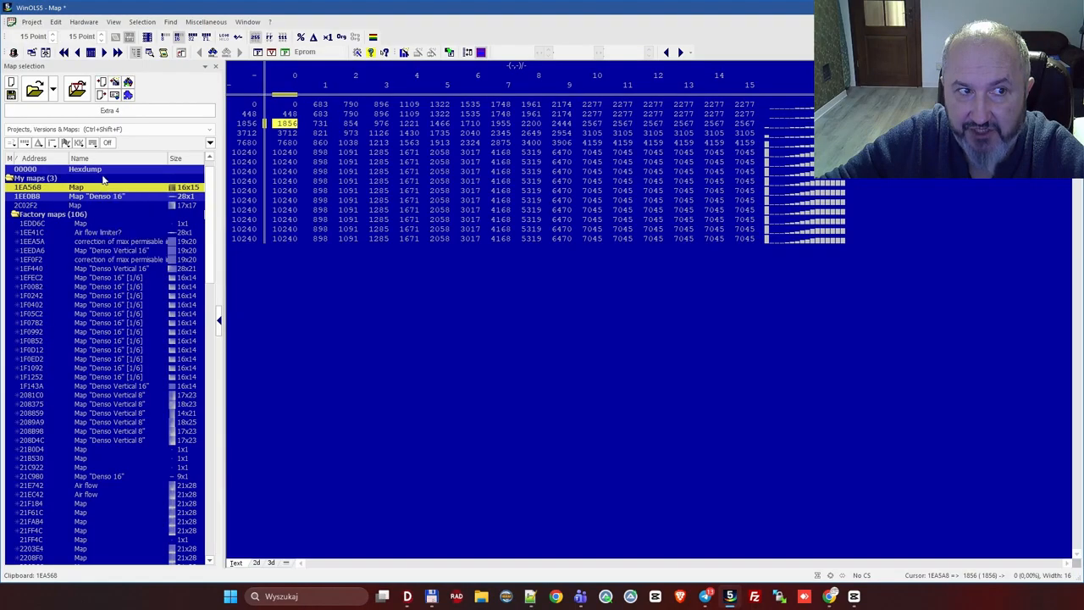
Step: Review the 16x15 map's first column and data area in the hexdump, and reopen the map
click(102, 169)
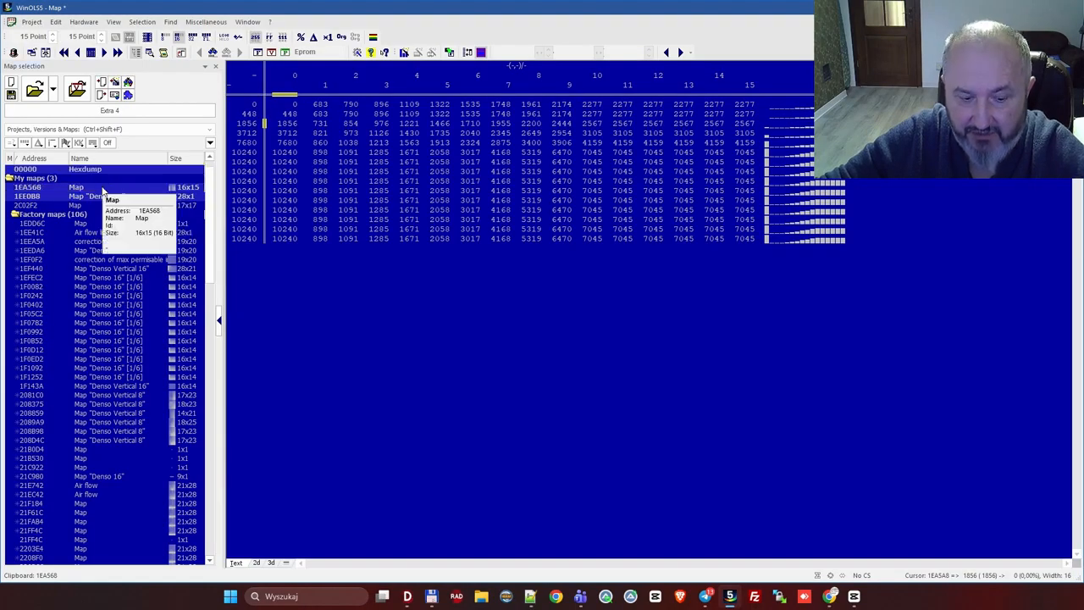
click(102, 191)
click(387, 328)
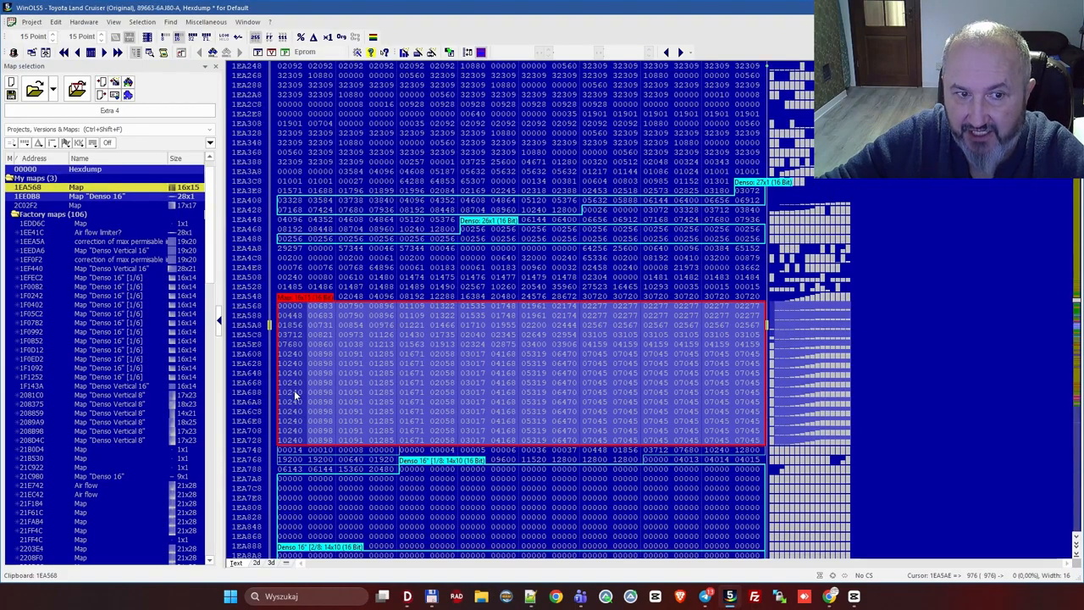
click(420, 415)
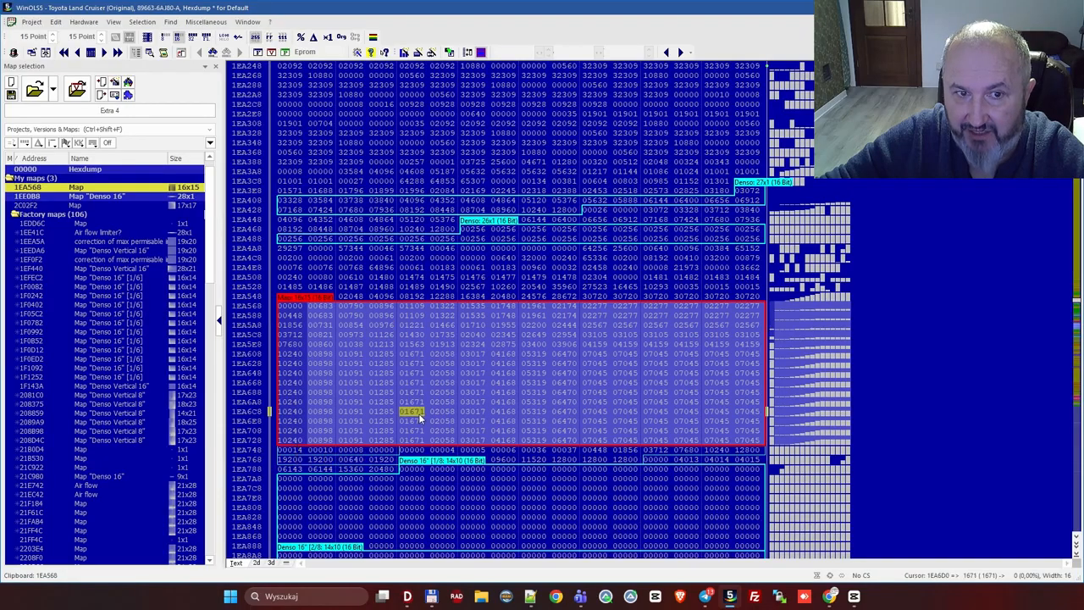
double_click(455, 382)
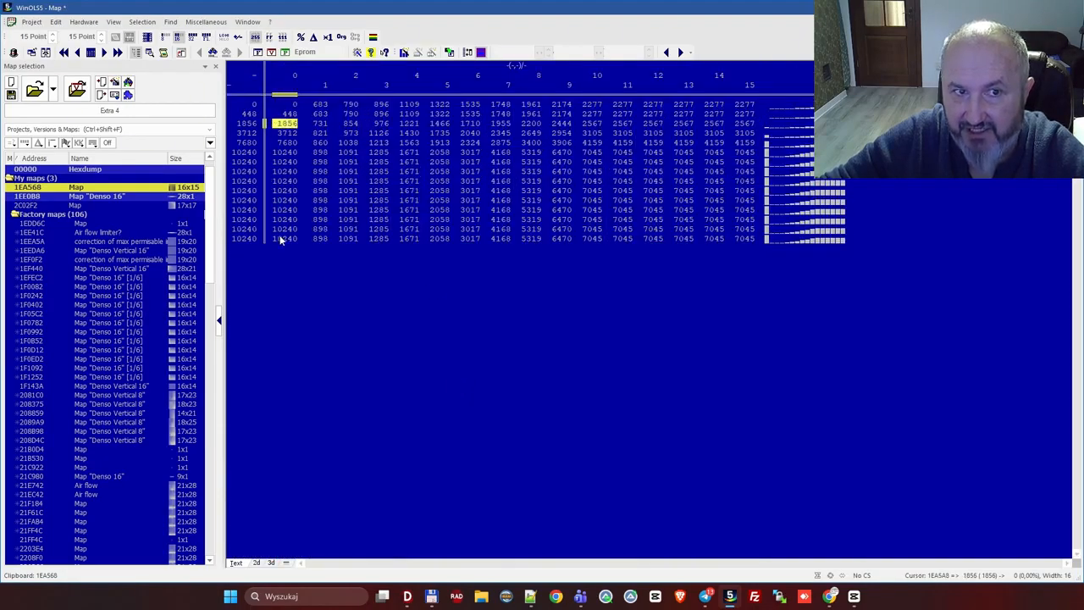
Step: Inspect the 16x15 map in the 3D view, marking the steep axis column, and return to the text view
click(271, 564)
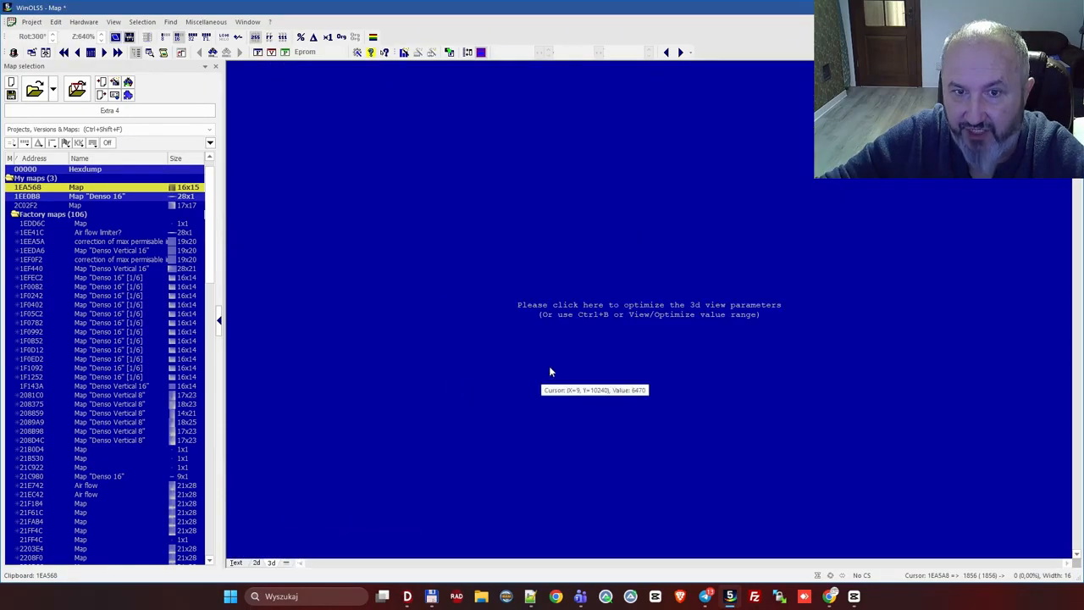
click(612, 311)
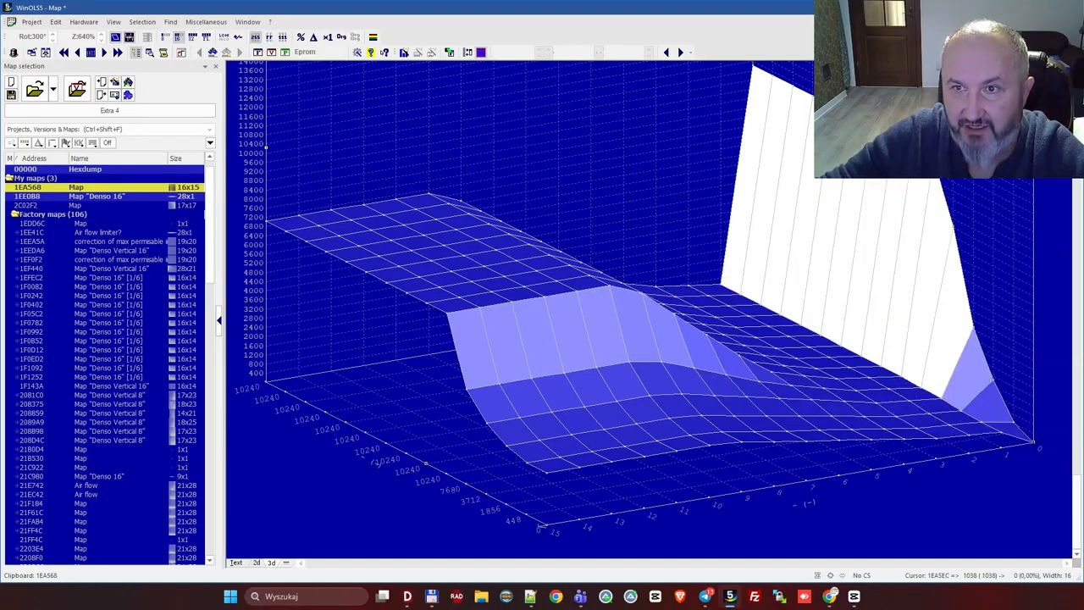
drag(769, 69, 938, 188)
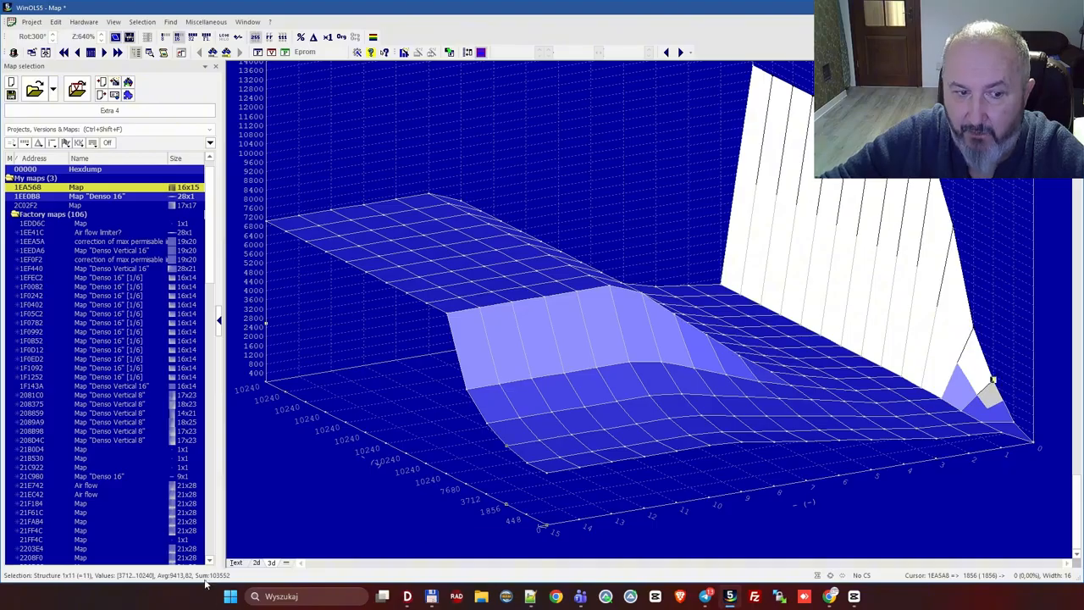
click(237, 563)
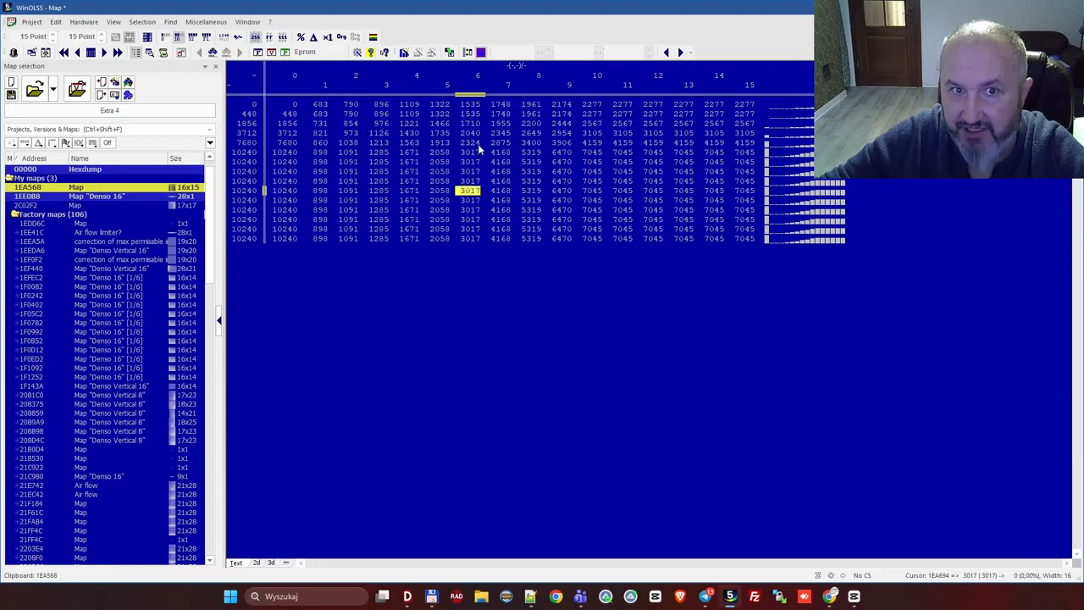
Step: Set the 16x15 map's skip bytes per line to 2 in its properties
key(p)
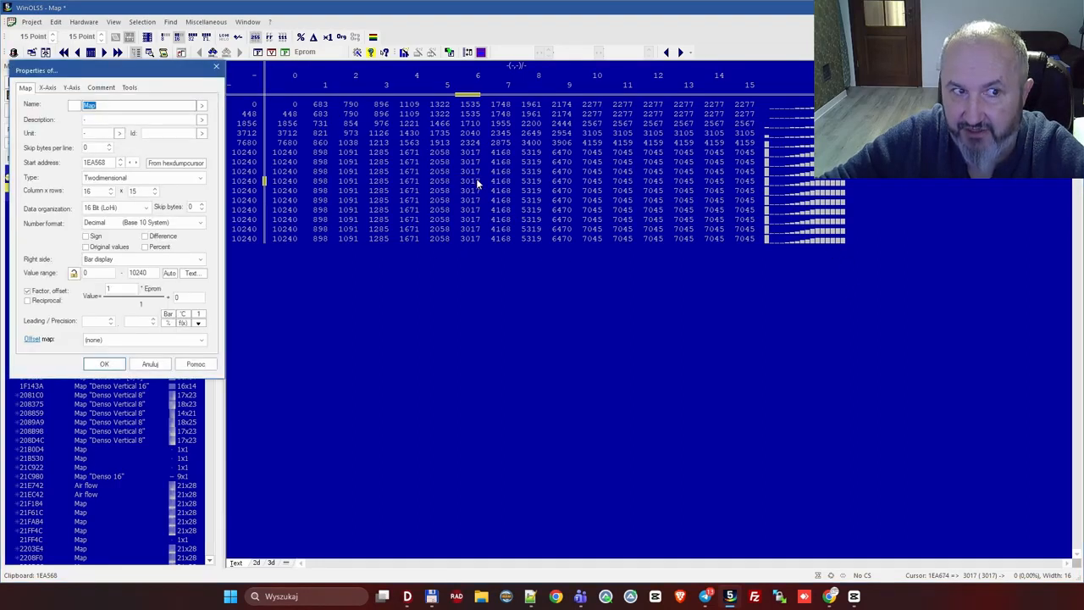
drag(161, 78, 610, 205)
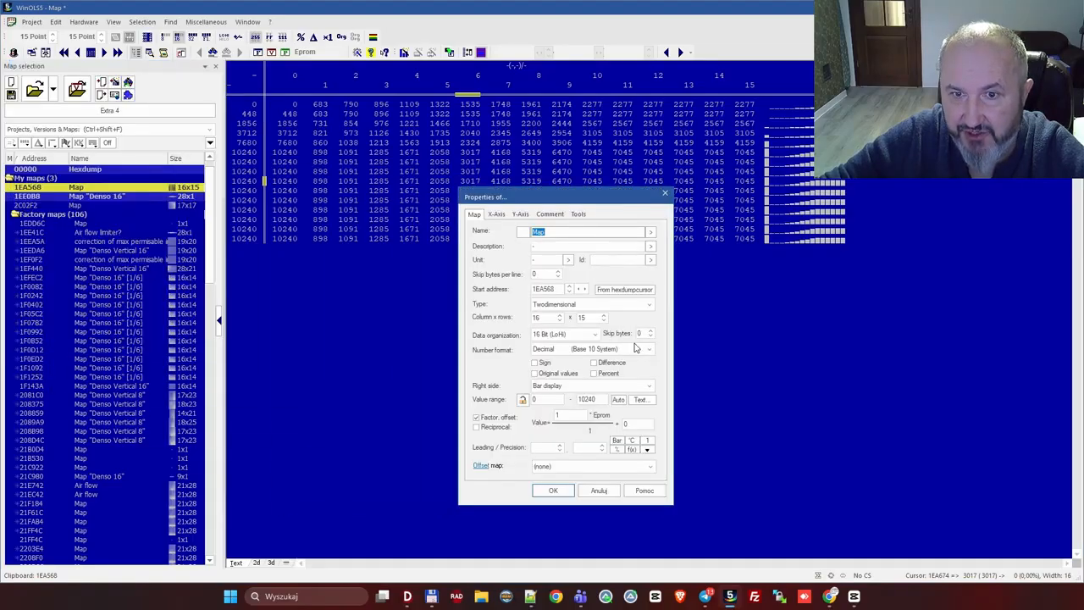
double_click(541, 273)
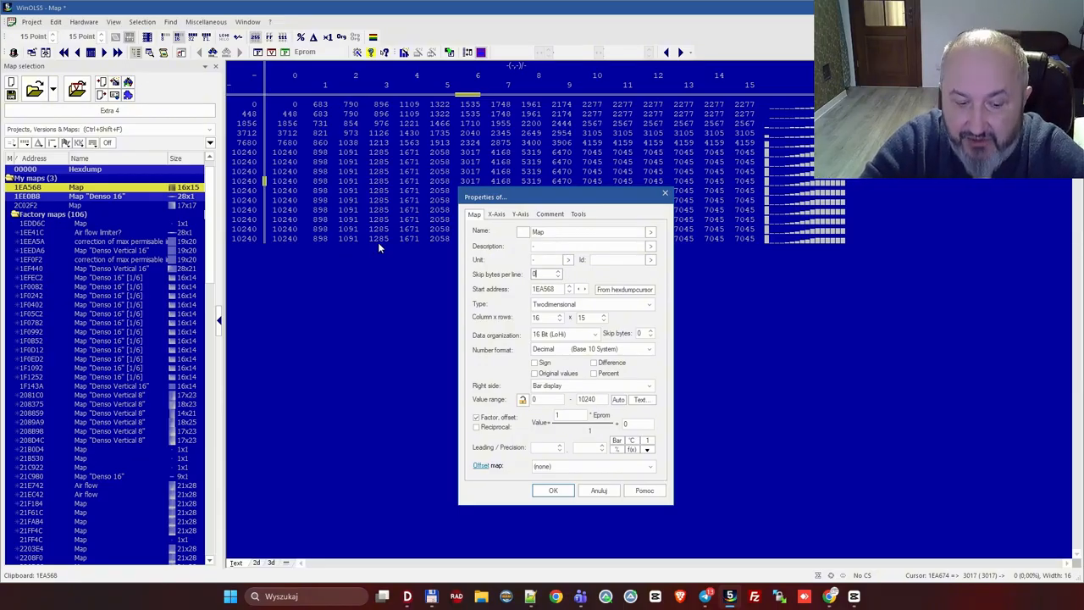
text(30)
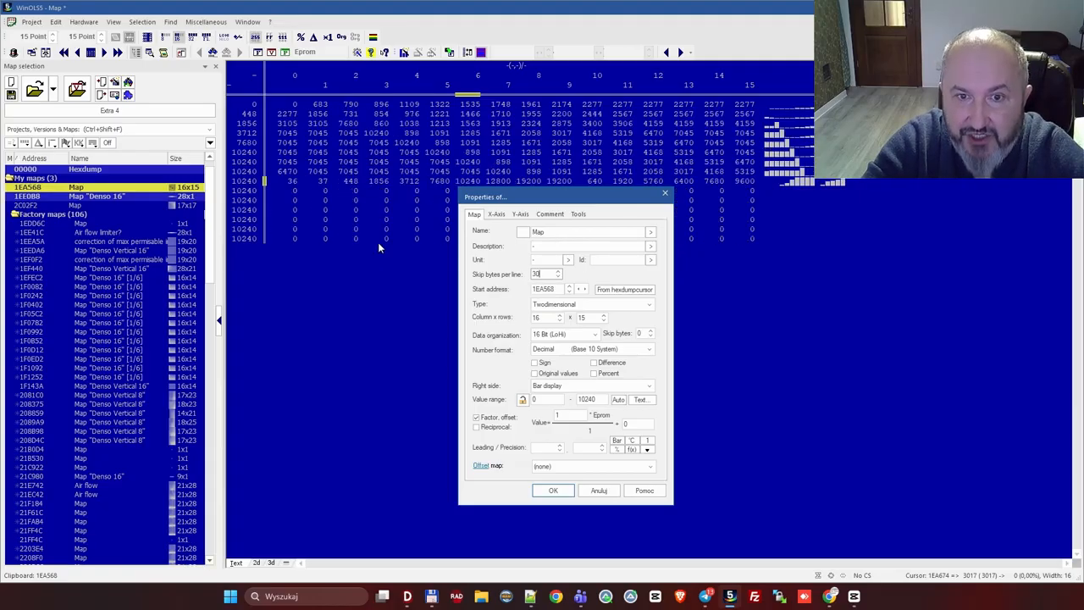
key(BackSpace)
key(BackSpace)
text(2)
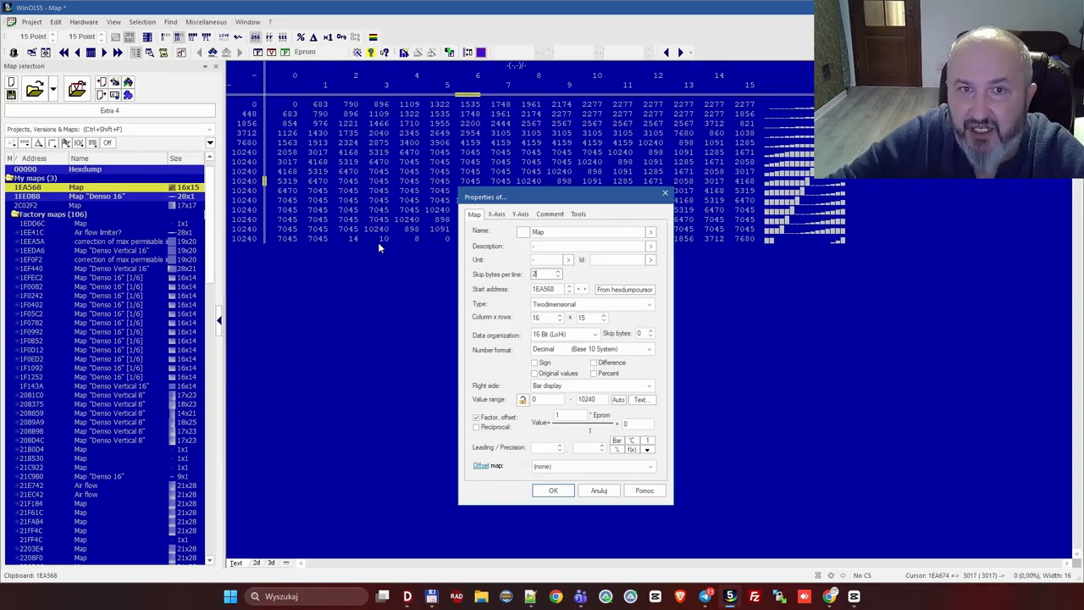
Step: Reduce the map to 15 columns and shift its start address to 1EA56A to exclude the axis column
click(559, 320)
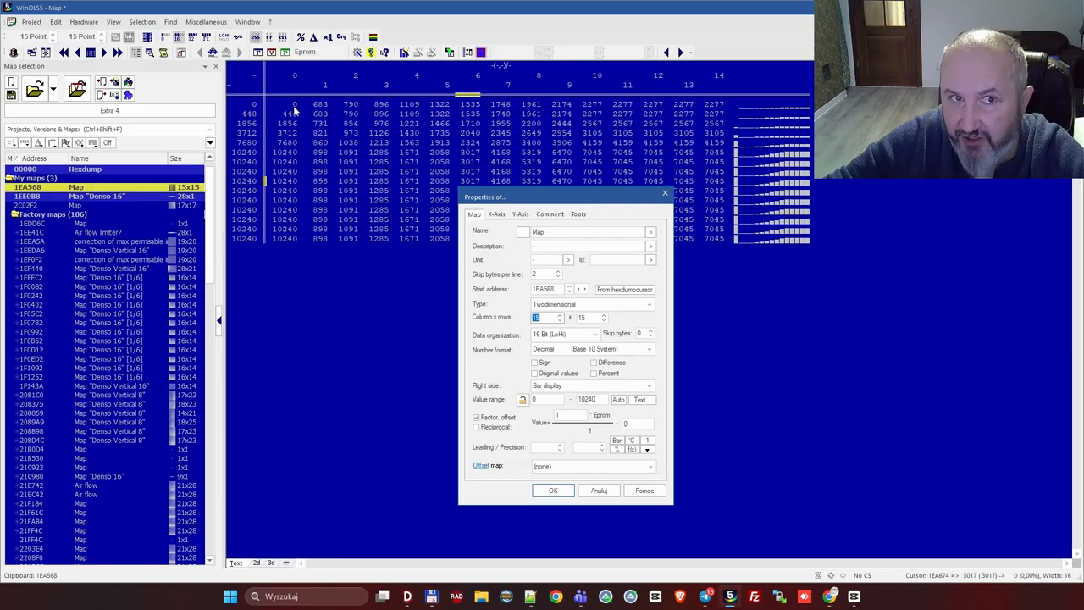
click(584, 289)
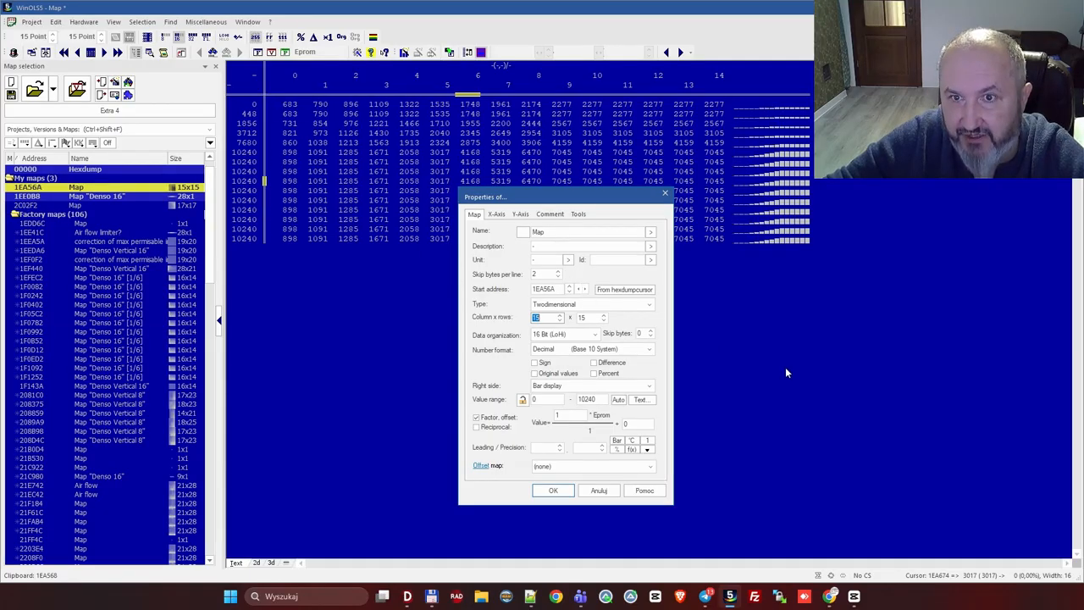
click(561, 491)
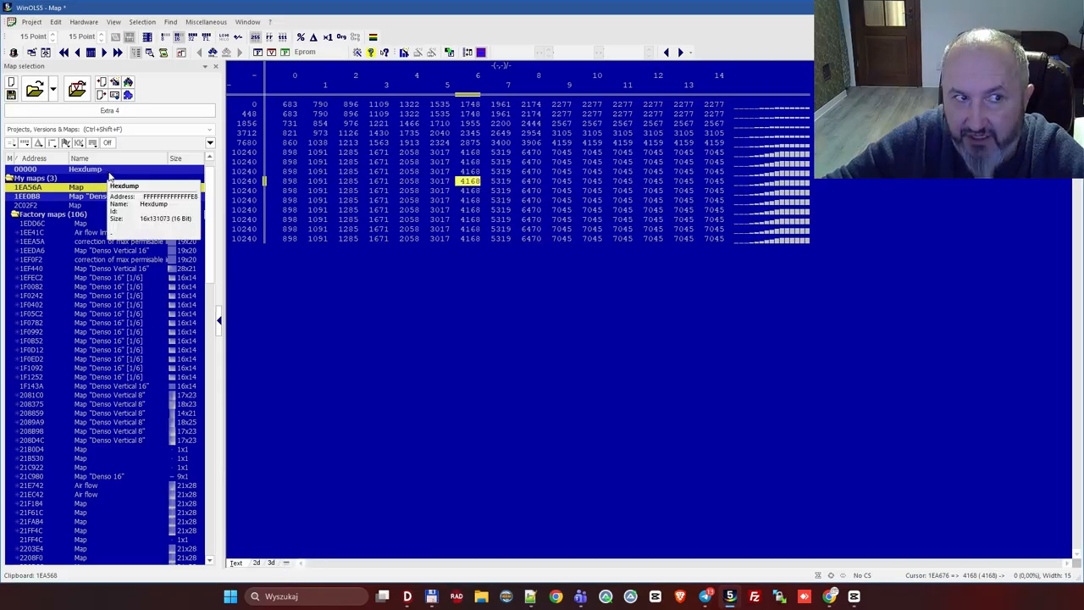
Step: Locate the 15x15 map in the hexdump and mark the 15 values directly above it, starting at 1EA54A
click(108, 172)
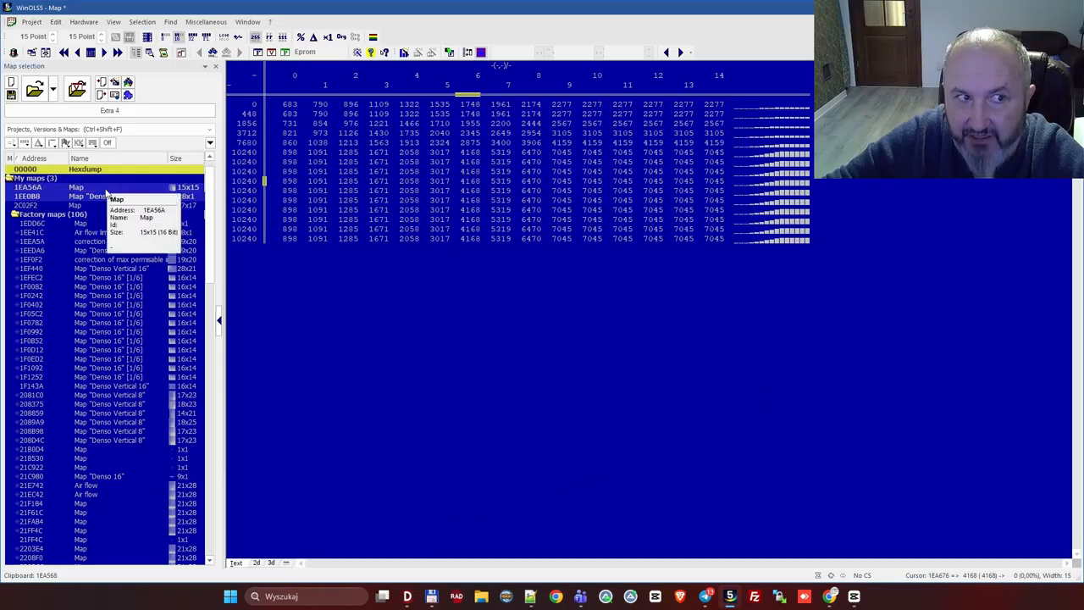
click(107, 189)
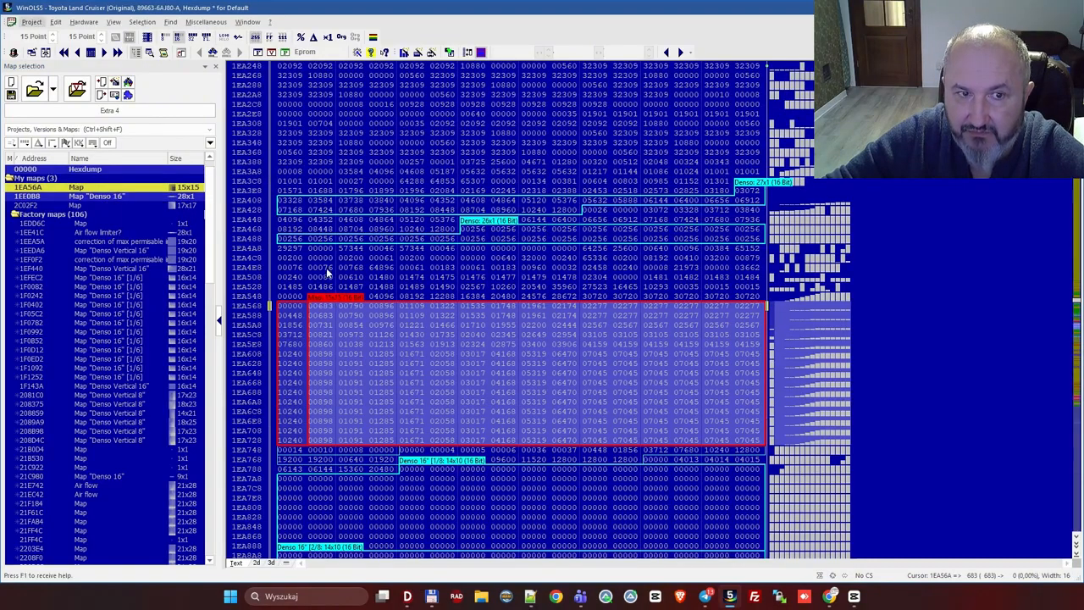
click(287, 301)
right_click(289, 301)
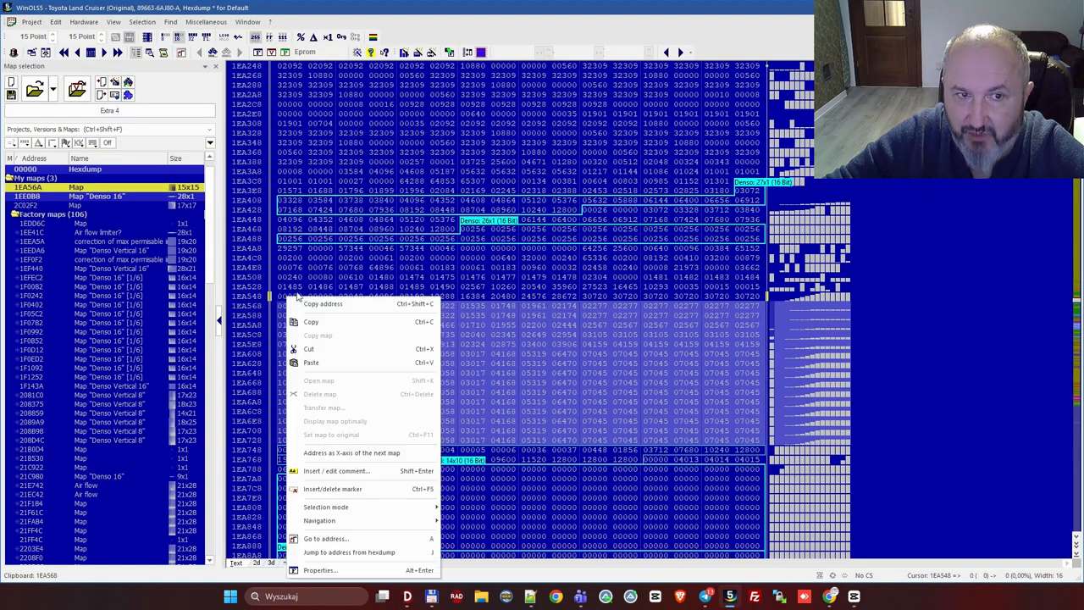
click(286, 297)
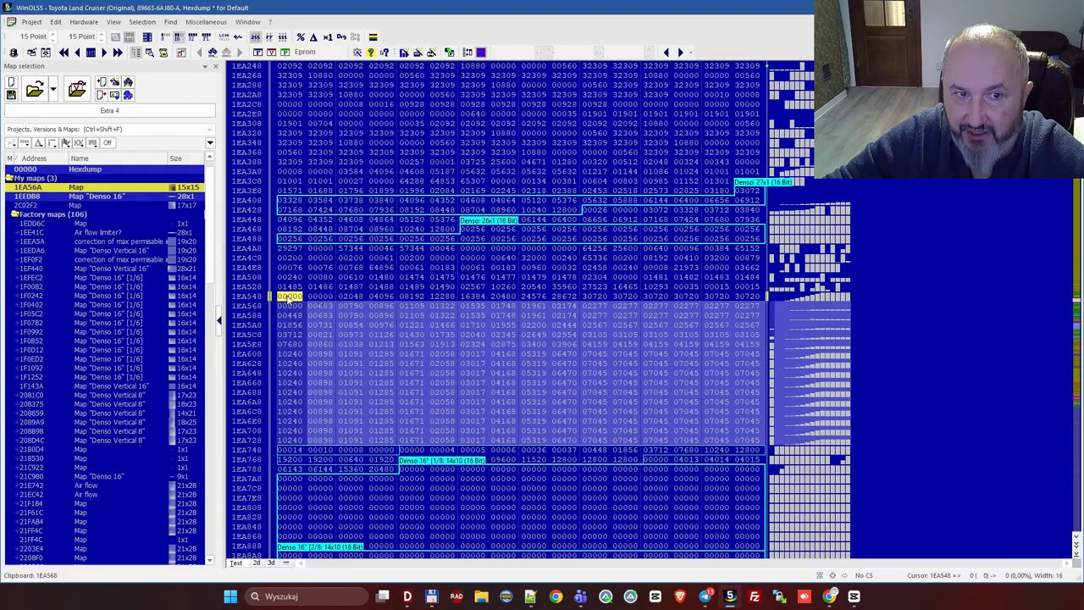
click(316, 299)
drag(316, 301, 751, 298)
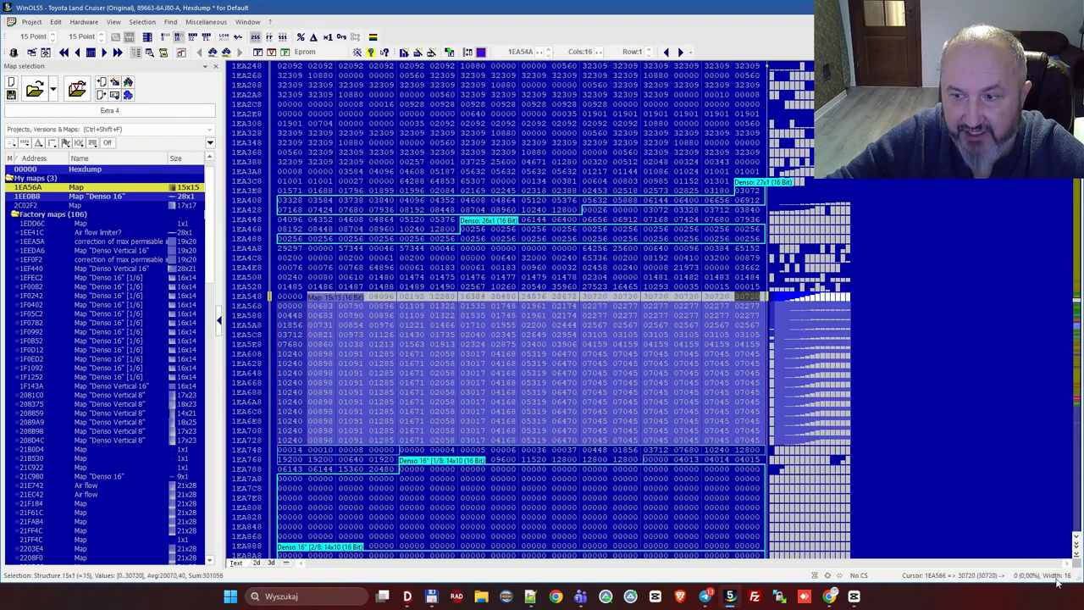
Step: Assign address 1EA54A as the X-axis of the 15x15 map and open the map
click(321, 297)
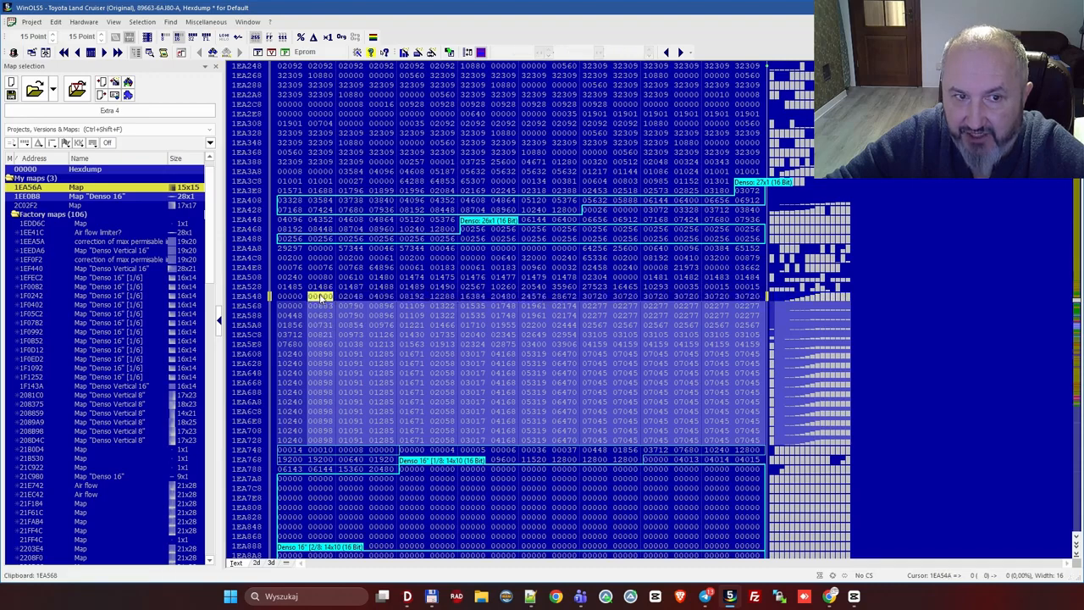
right_click(319, 296)
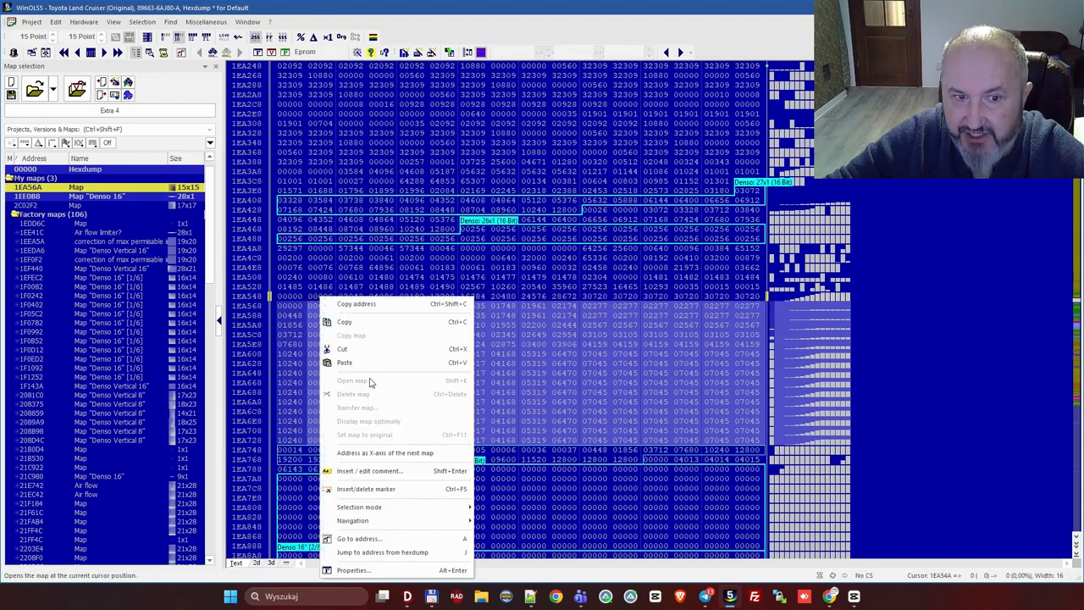
click(384, 455)
double_click(513, 384)
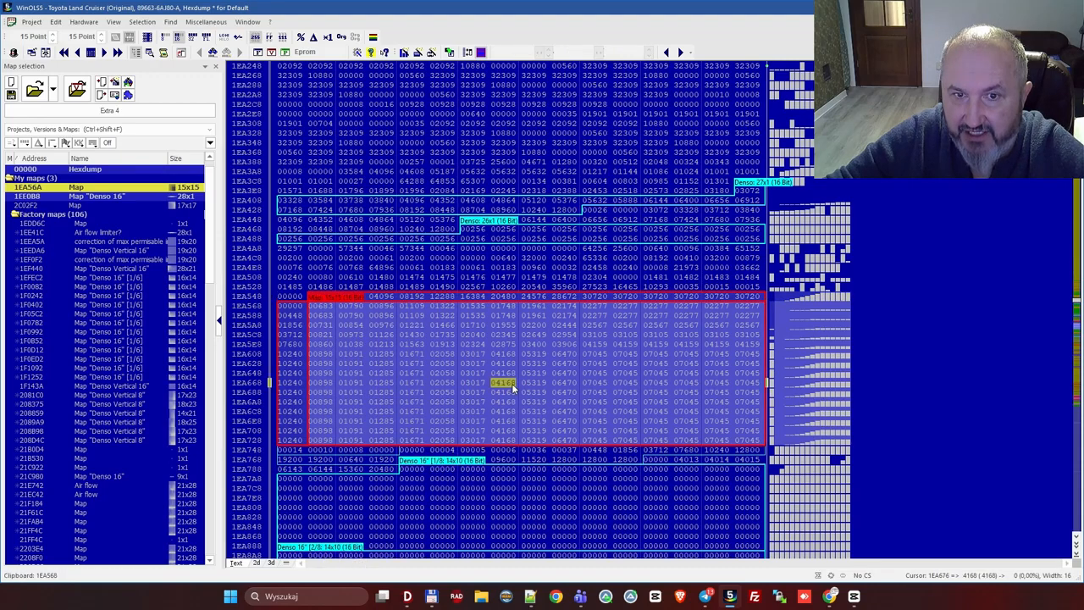
click(530, 209)
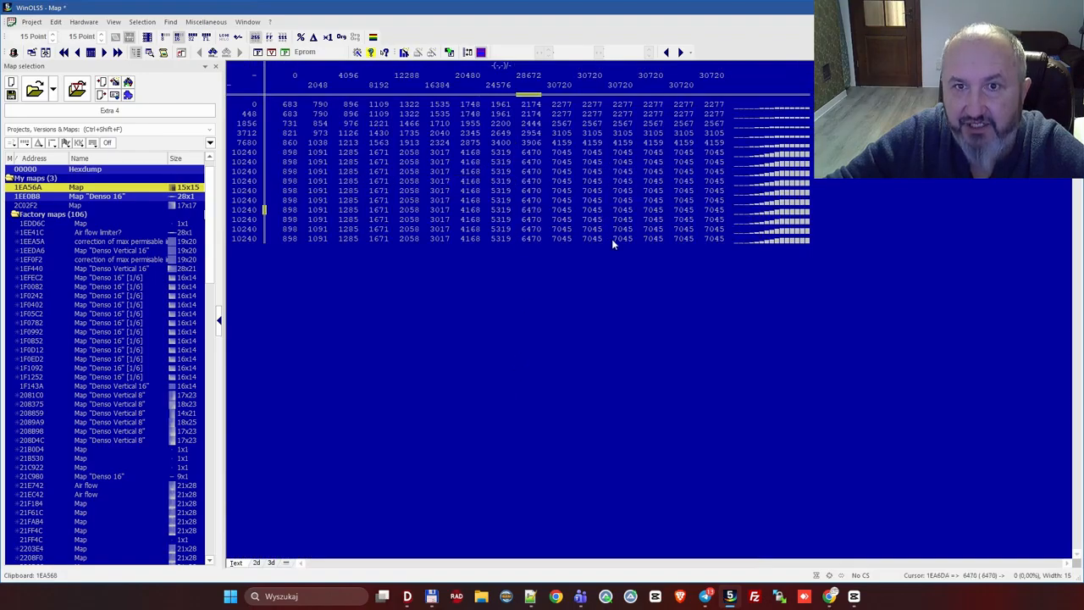
Step: Inspect the 15x15 map with both axes in 3D, rotating it to check the surface from several sides
click(271, 562)
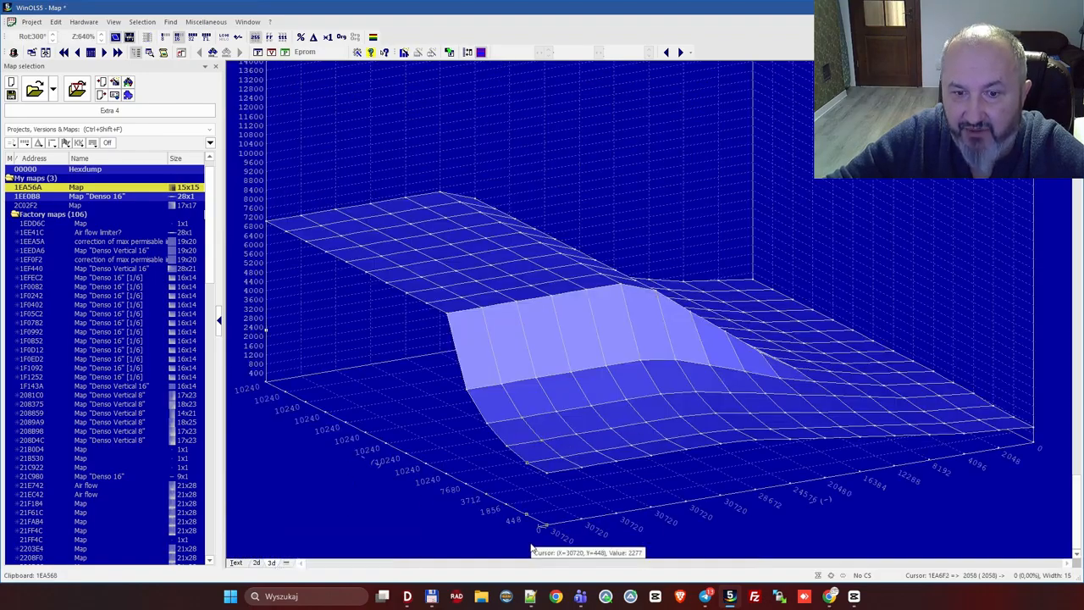
drag(549, 531, 271, 283)
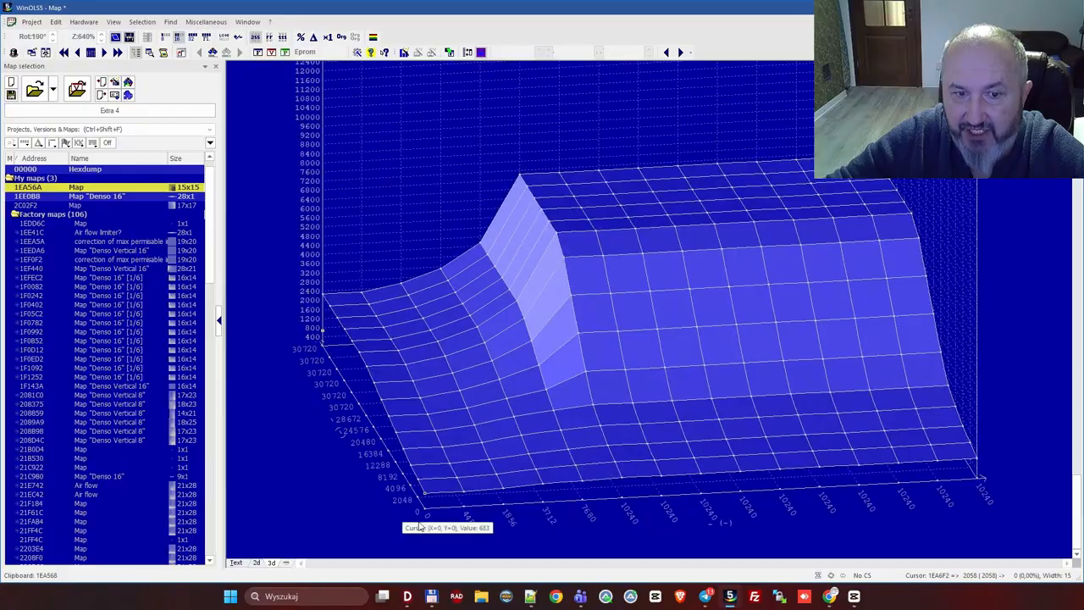
drag(426, 515, 672, 548)
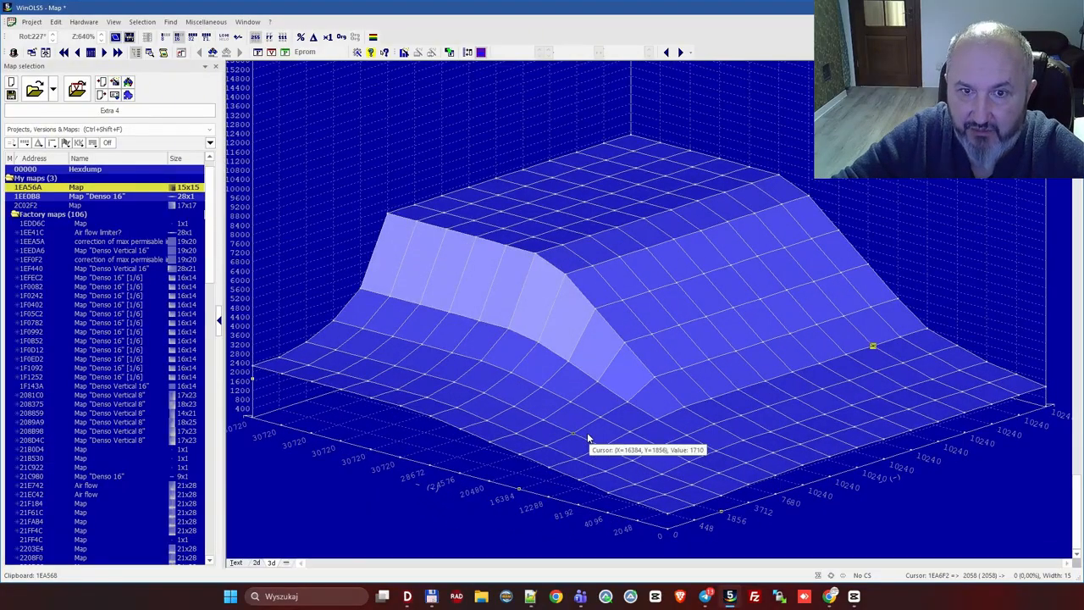
Step: Show the hexdump as a 2D graph and go to the region around address 2A6B08
click(97, 170)
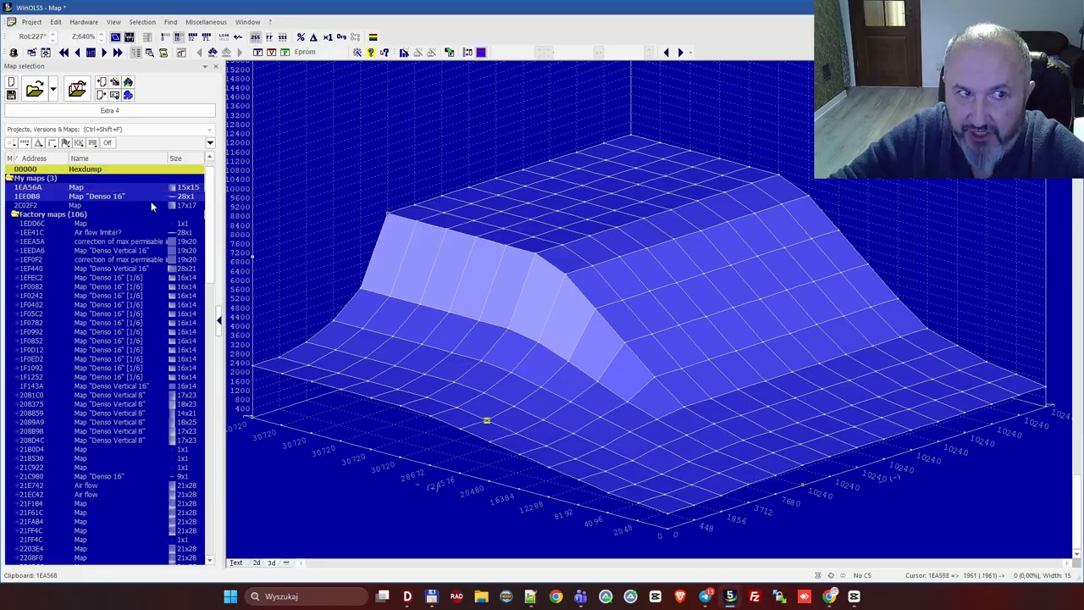
double_click(93, 171)
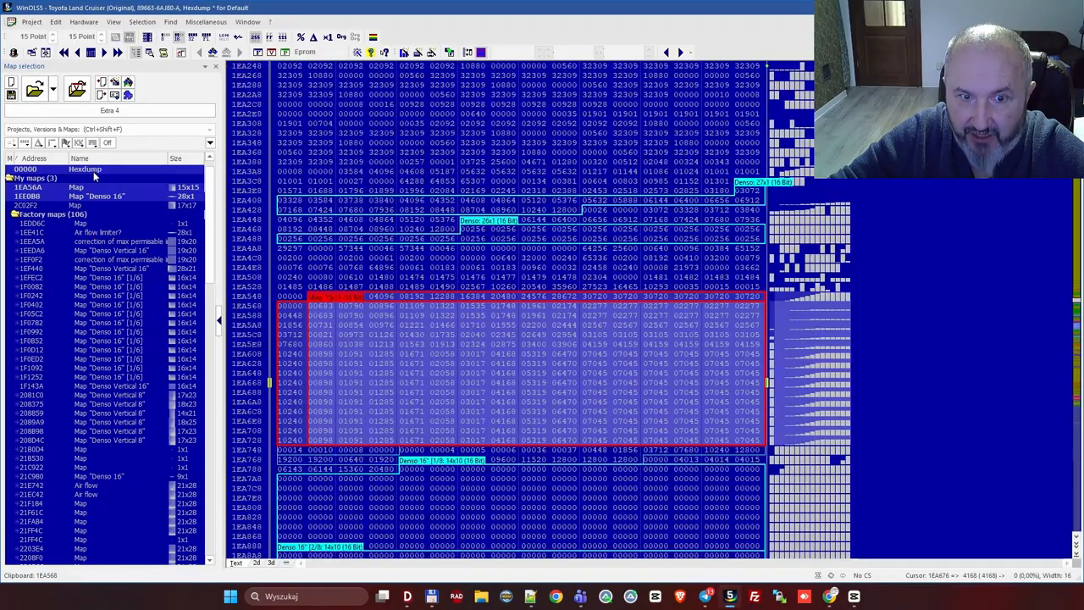
click(256, 563)
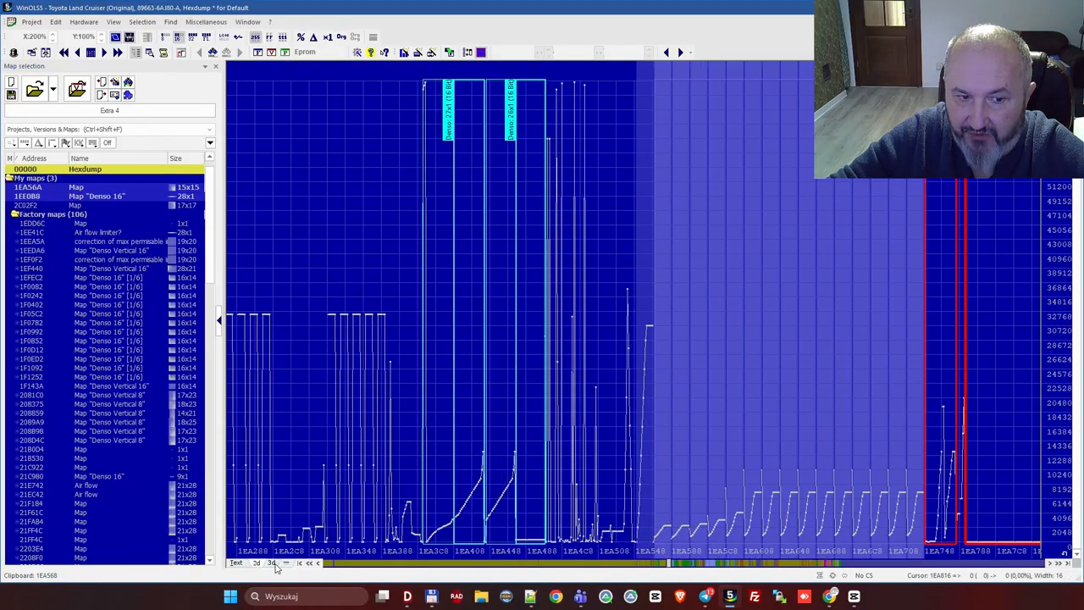
drag(669, 565, 801, 566)
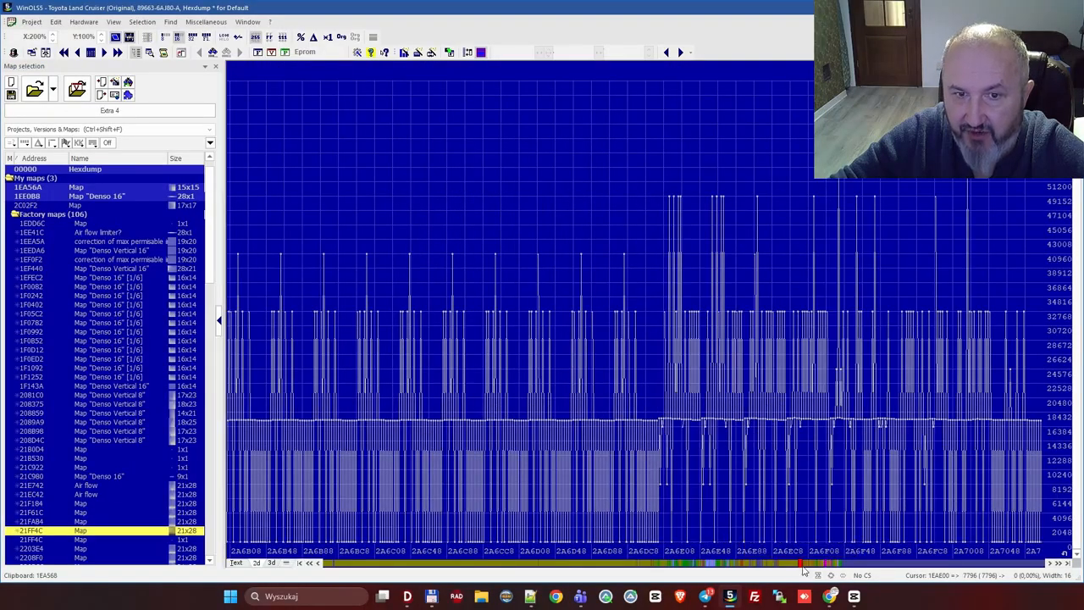
Step: Display the hexdump graph as 32-bit floating-point values, with 200% horizontal and 9753% vertical scaling, around address 2A7500
click(207, 38)
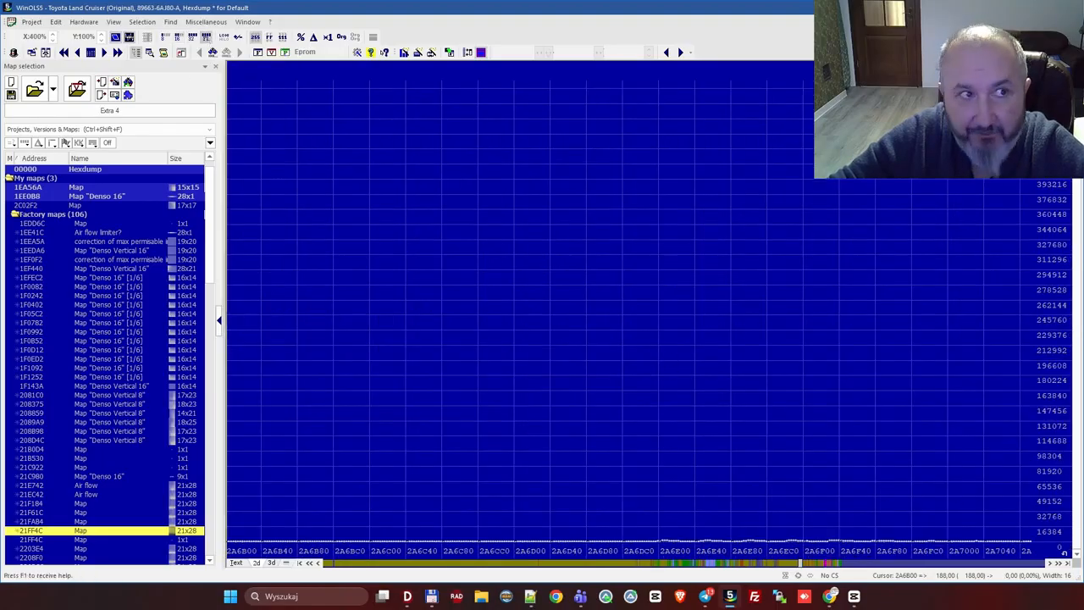
click(45, 53)
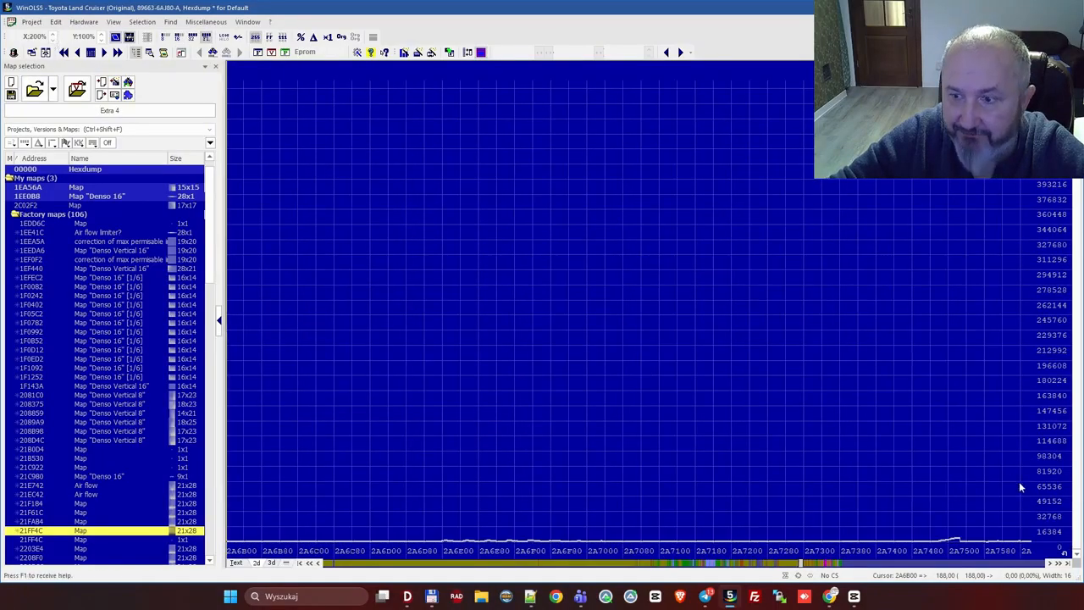
drag(1046, 527, 1046, 480)
drag(1059, 532, 1032, 297)
scroll(854, 356, down, 4)
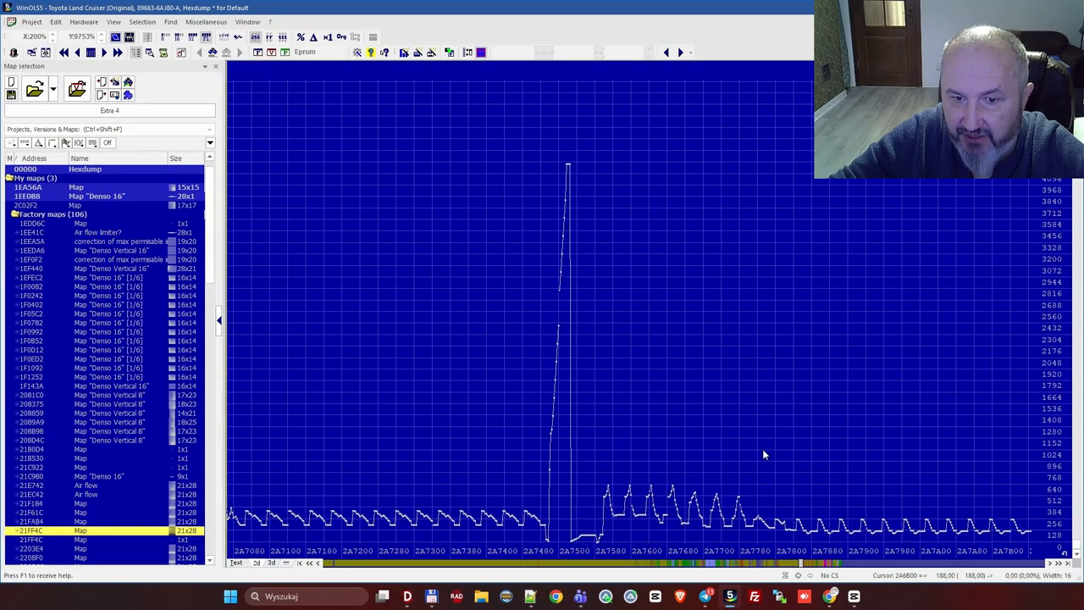
Step: Examine the structure around 2A7500, marking the axis section and the following data area separately, and place the cursor at 2A74D4
drag(550, 543, 591, 546)
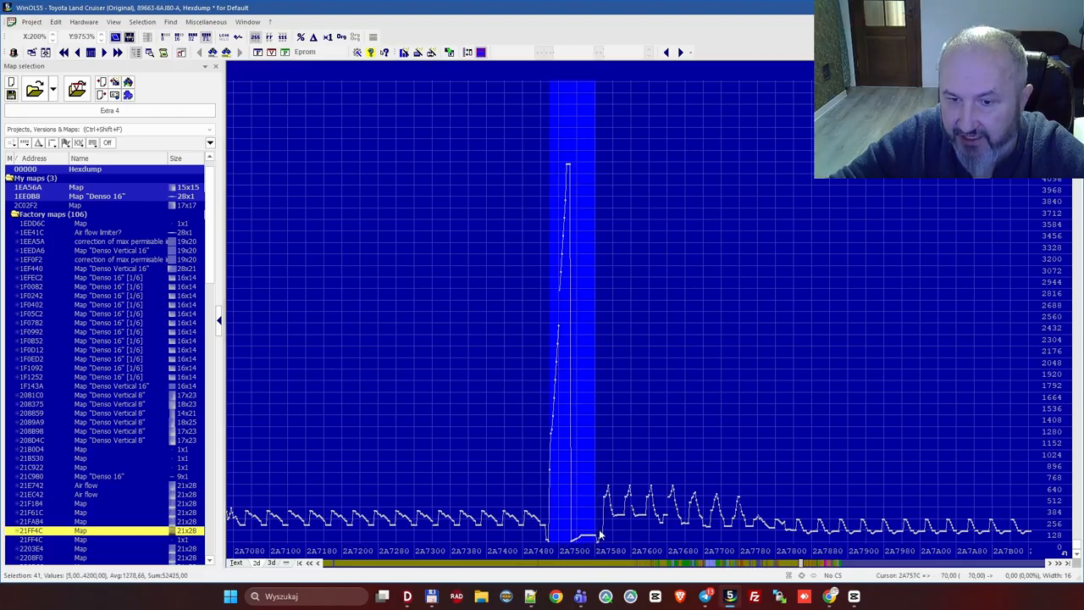
click(605, 503)
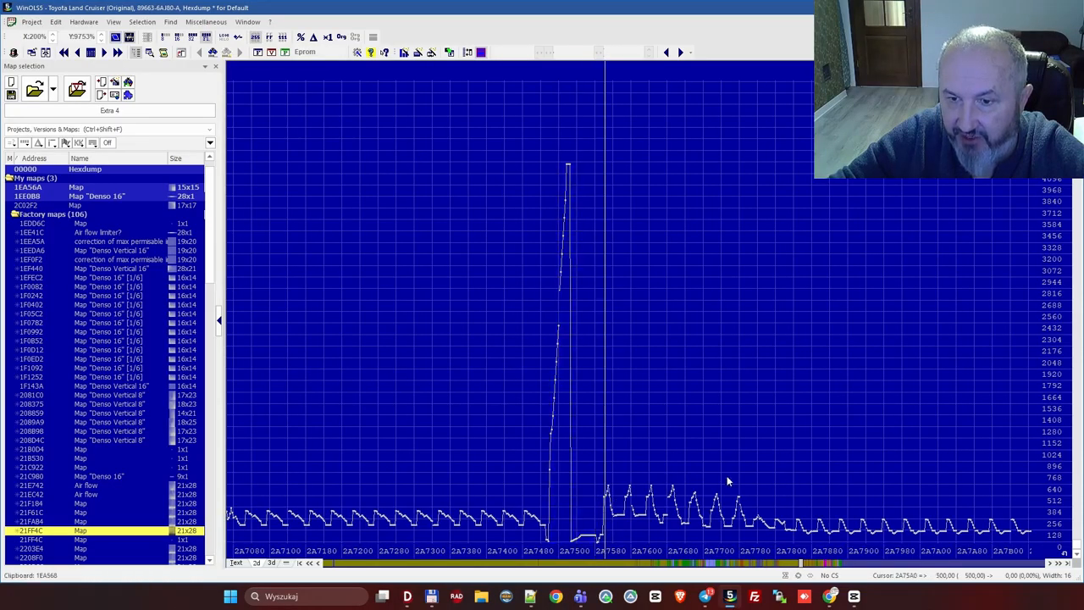
drag(606, 503, 926, 501)
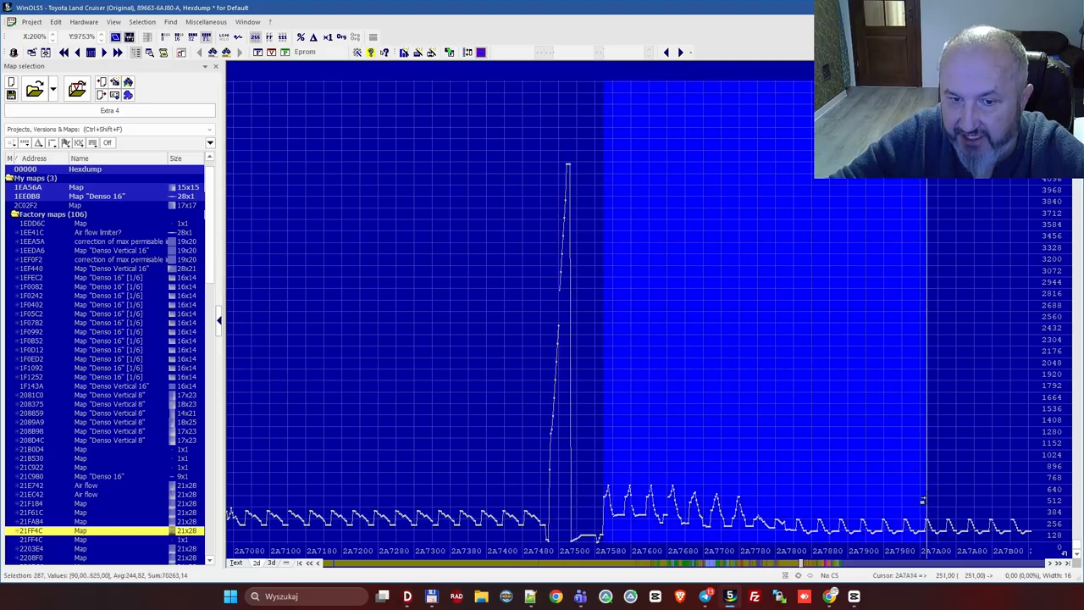
click(548, 540)
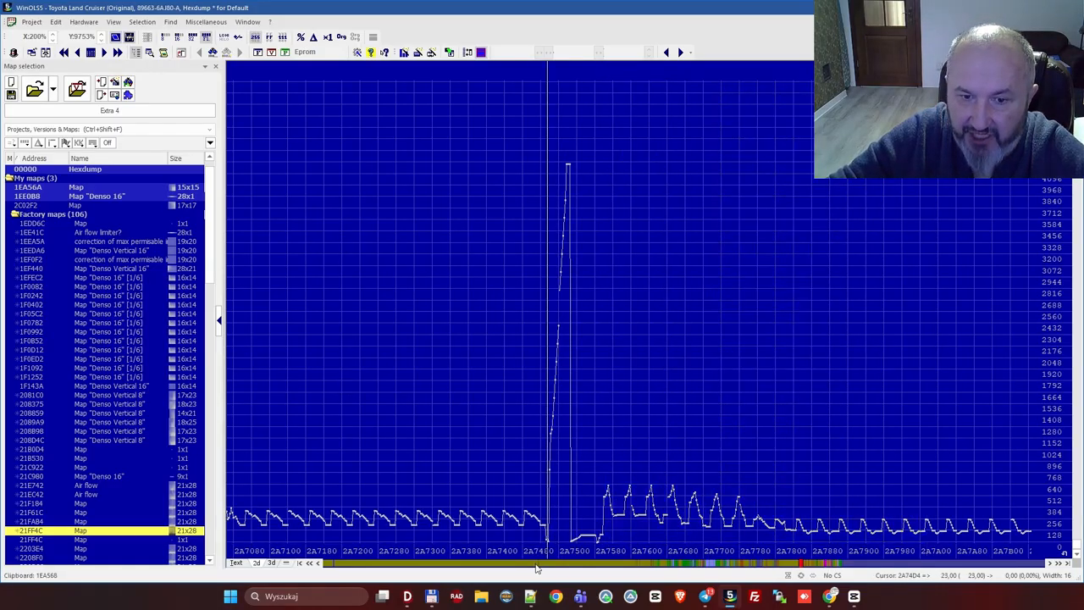
Step: Look backwards through the floating-point hexdump graph from 2A7500 for similar axis-and-data structures, down to the region around 286000
click(535, 564)
click(535, 564)
click(536, 565)
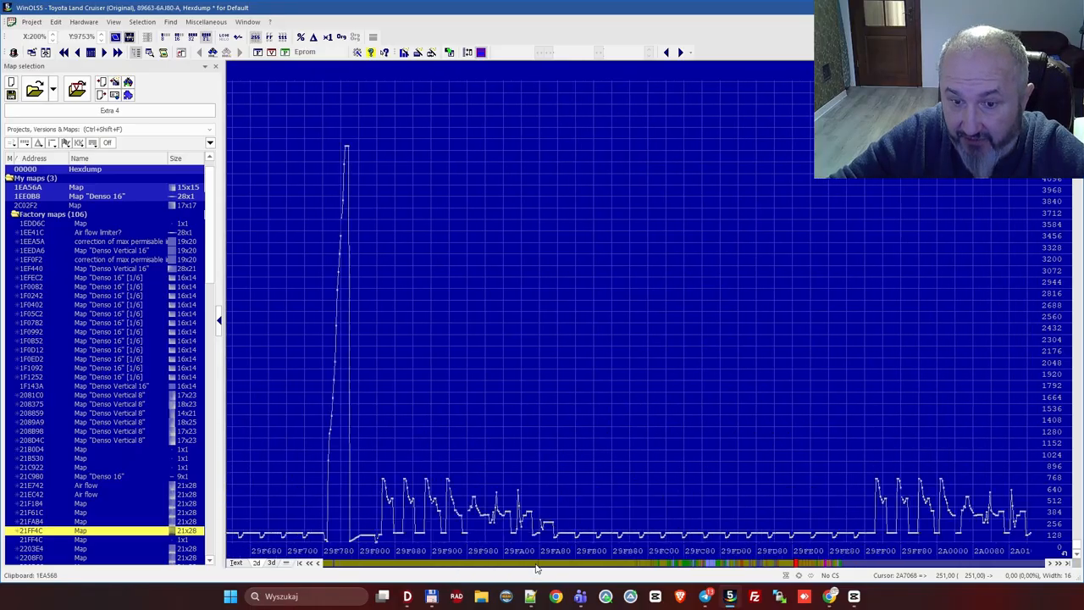
click(537, 565)
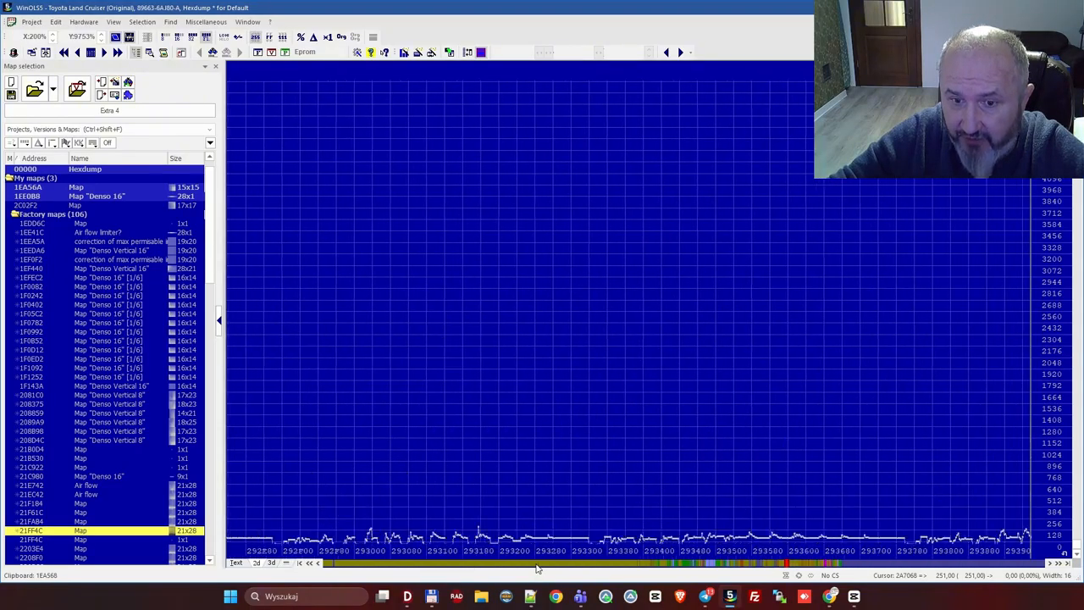
click(536, 565)
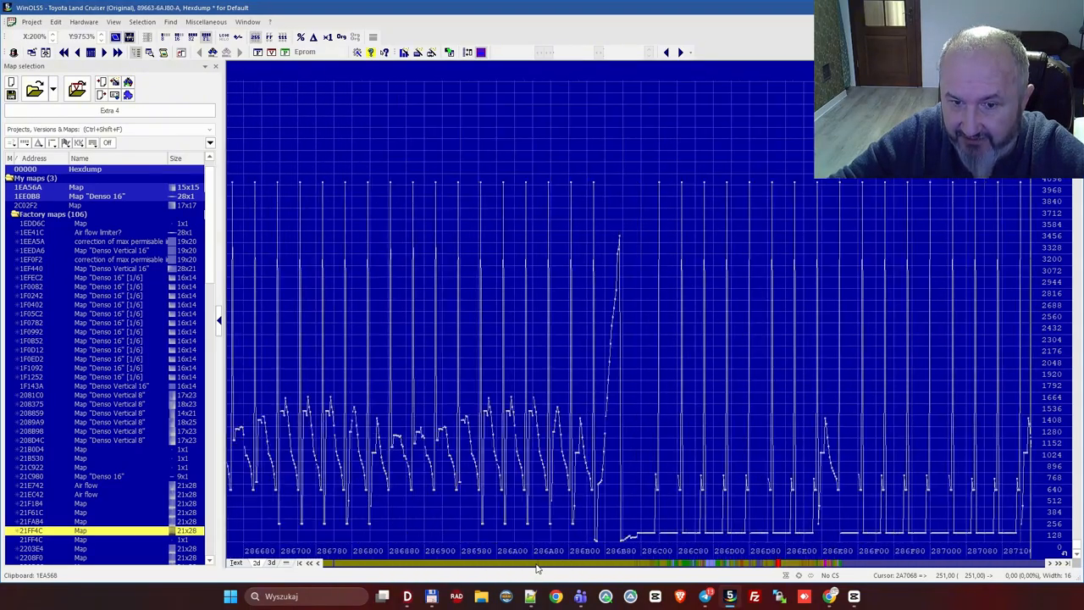
click(807, 567)
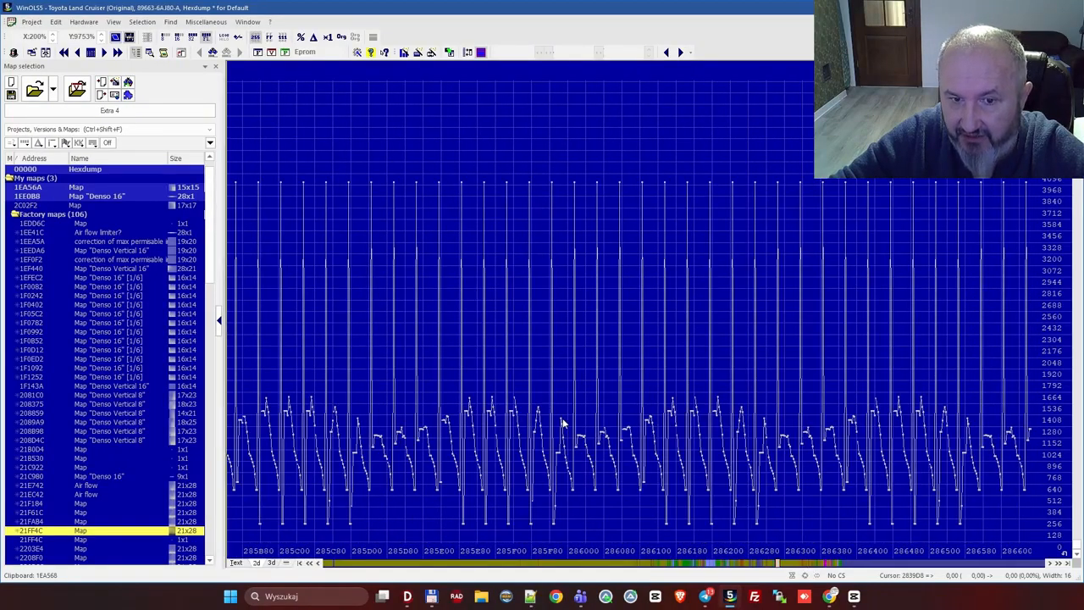
Step: Examine the floating-point structure at 285A00, from its rising axis section through the repeating data rows up to about 286600
scroll(578, 336, up, 4)
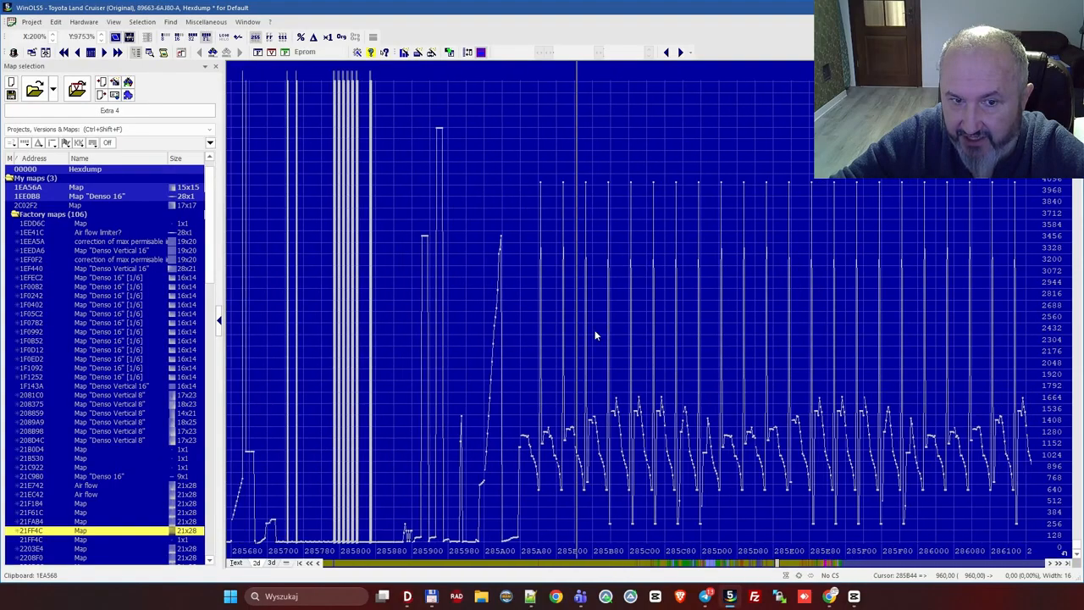
click(695, 358)
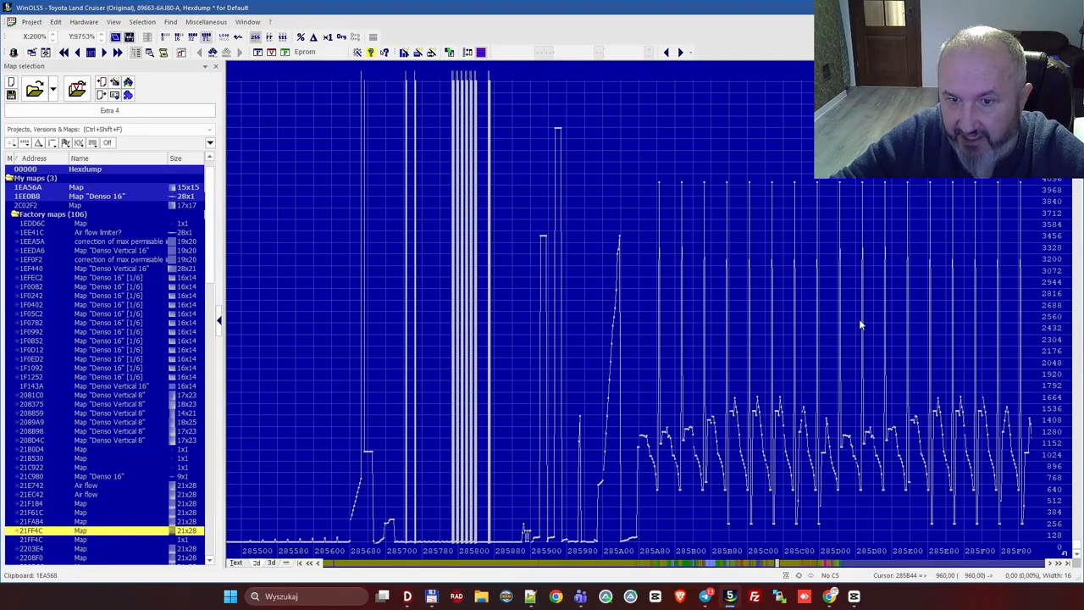
scroll(861, 321, down, 3)
scroll(705, 368, up, 1)
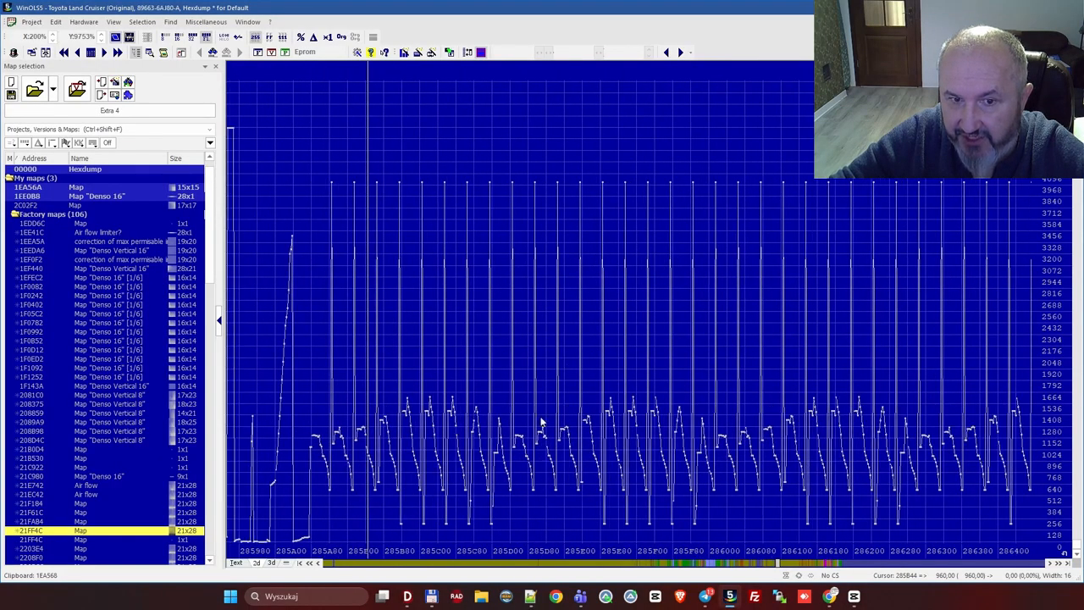
scroll(660, 430, down, 1)
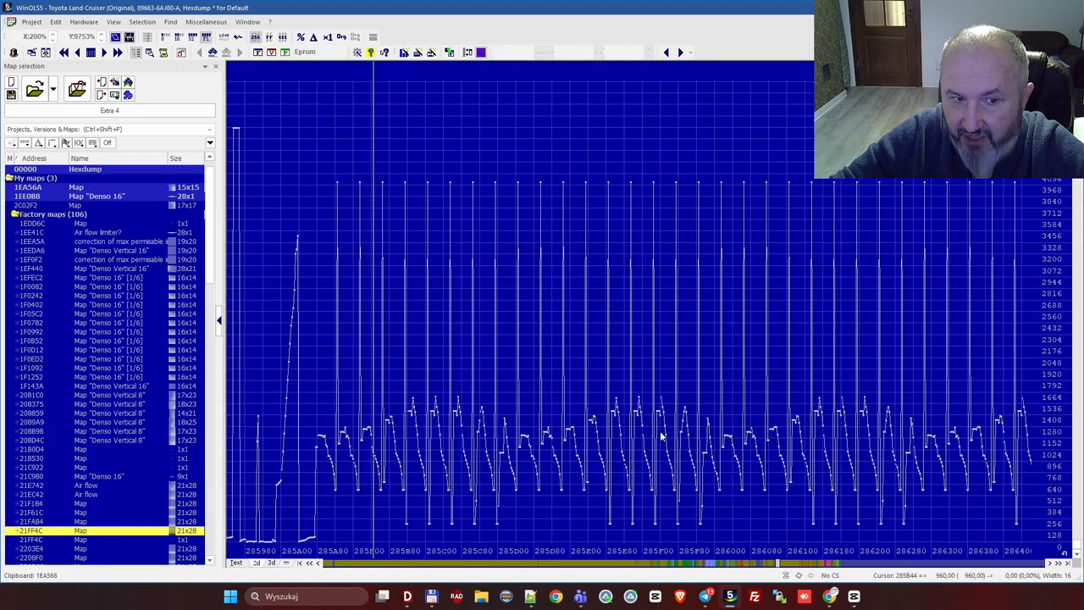
scroll(665, 430, down, 1)
scroll(691, 428, down, 3)
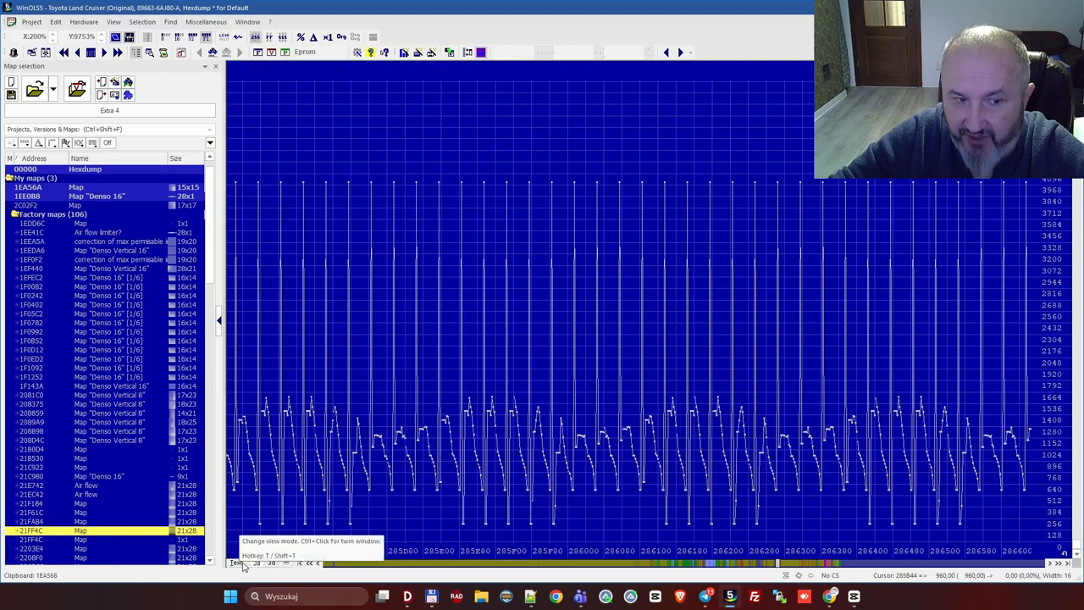
Step: Check the lower addresses of the floating-point graph for further maps, from around 280000 back to 274580
click(379, 568)
click(382, 566)
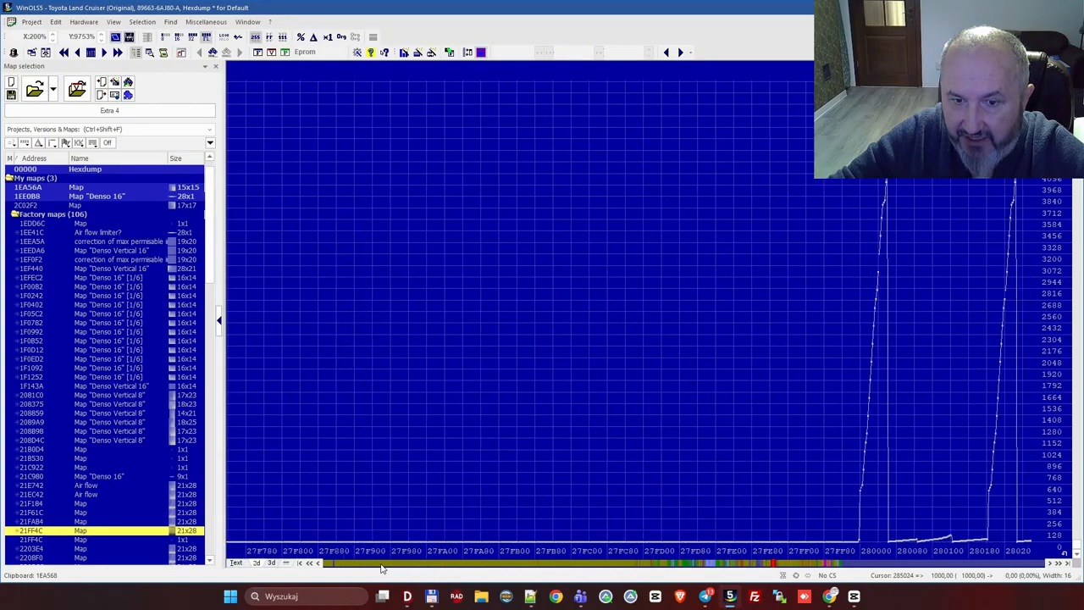
click(746, 568)
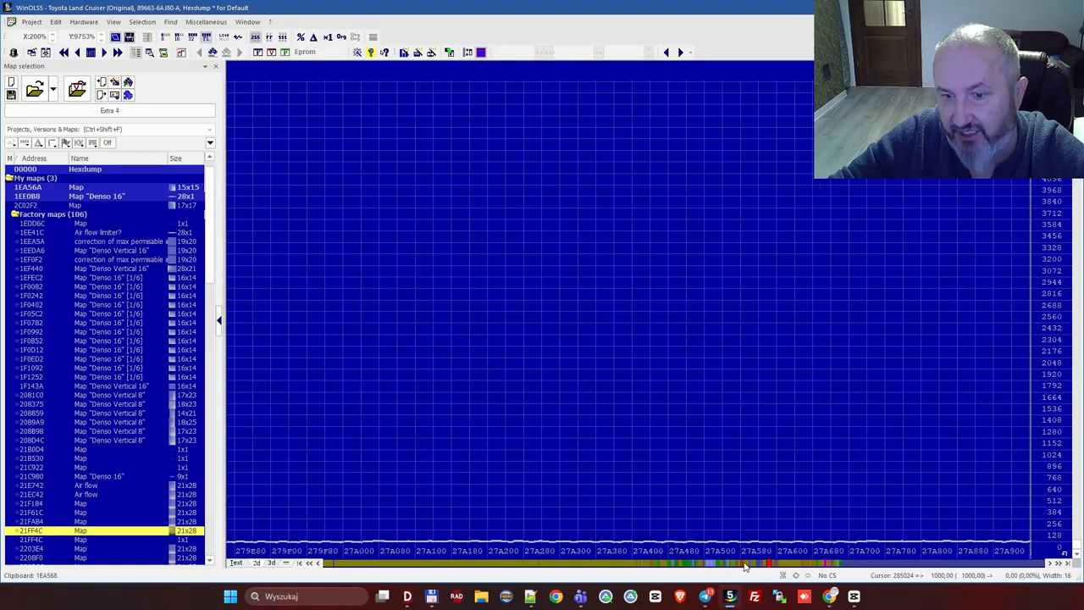
click(746, 567)
click(737, 569)
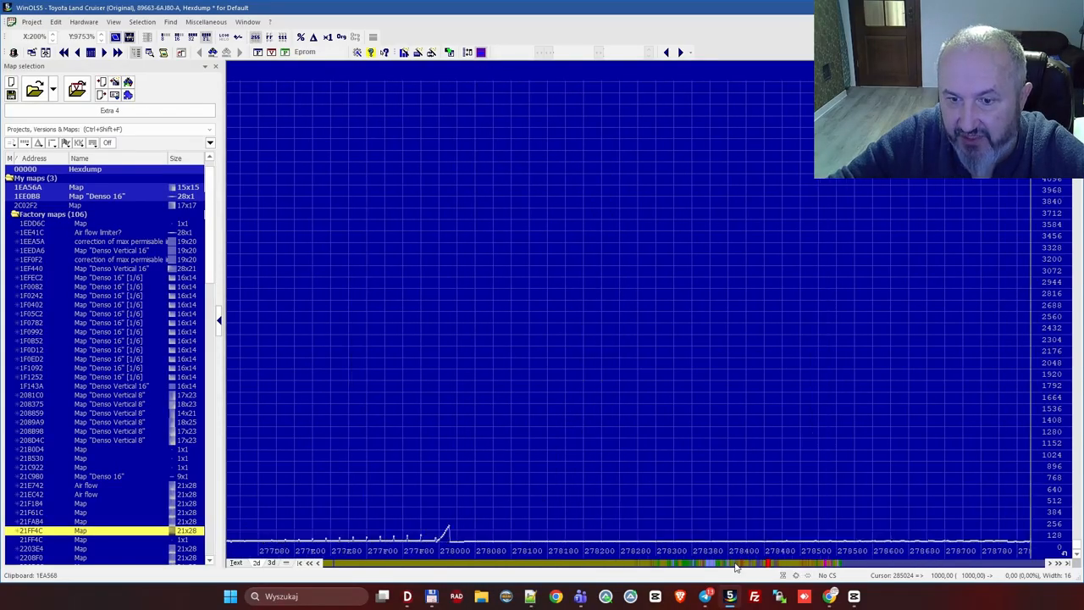
click(737, 569)
click(737, 569)
click(737, 569)
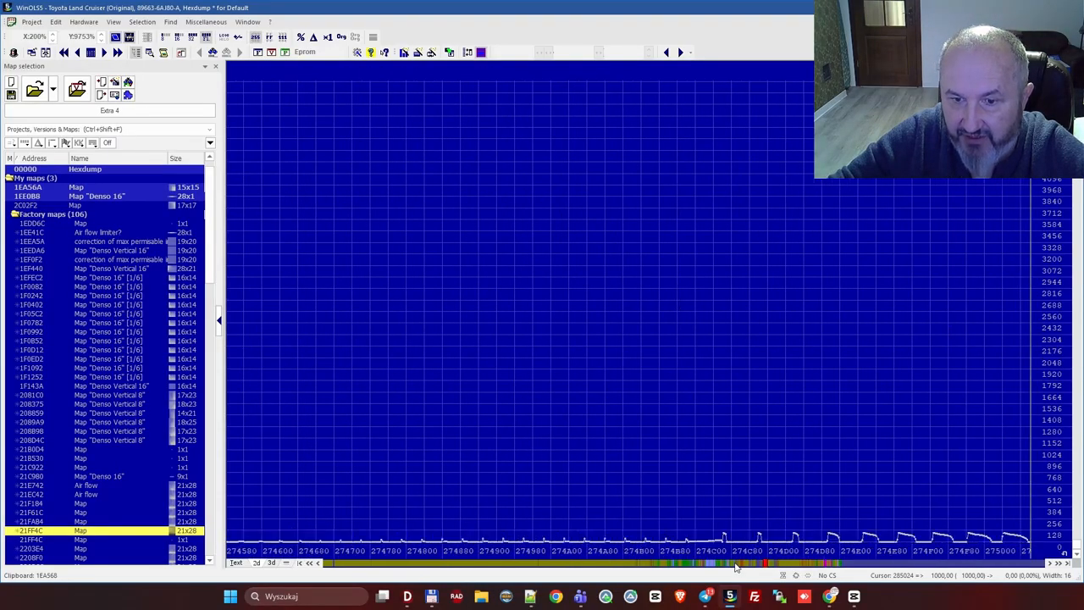
Step: Display the hexdump graph as 16-bit values at 100% scaling and look through the maps from around 220880 to 22FC00
click(179, 38)
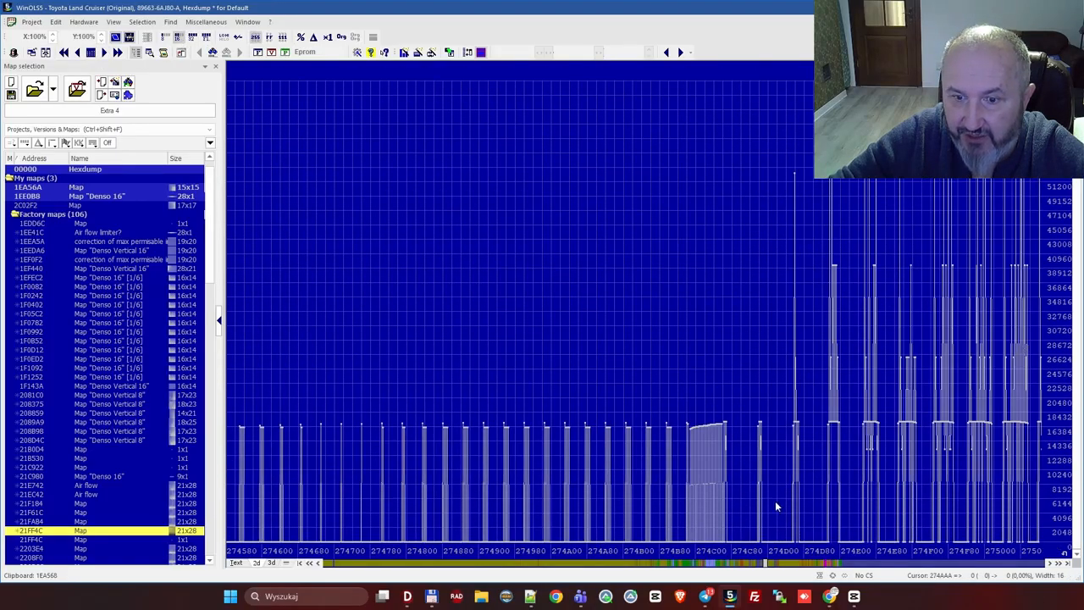
mouse_move(766, 563)
mouse_down()
mouse_move(698, 566)
mouse_move(722, 566)
mouse_up()
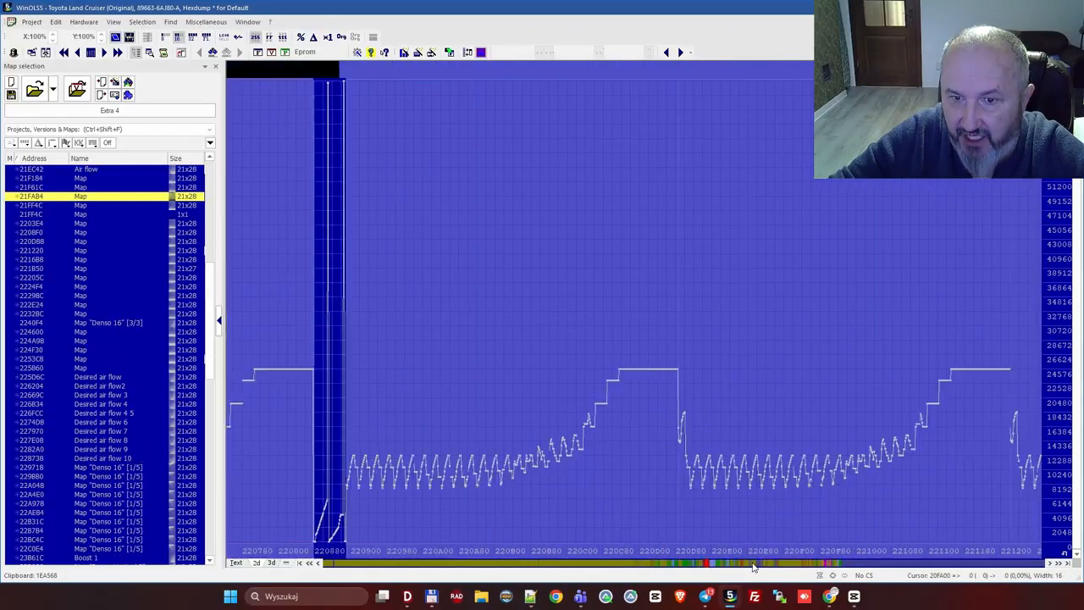
scroll(753, 568, down, 10)
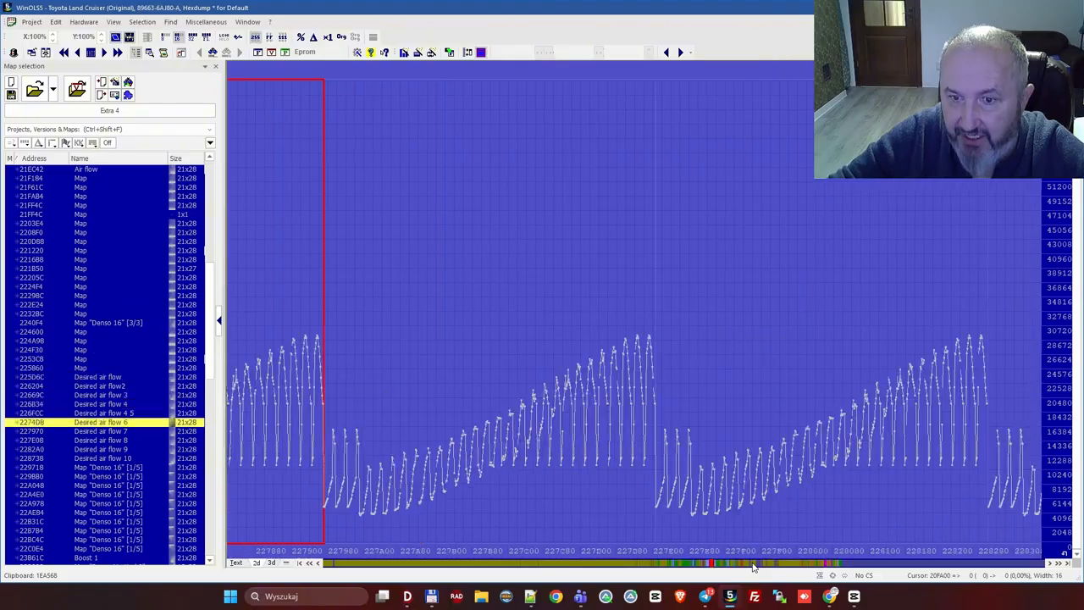
scroll(753, 568, down, 10)
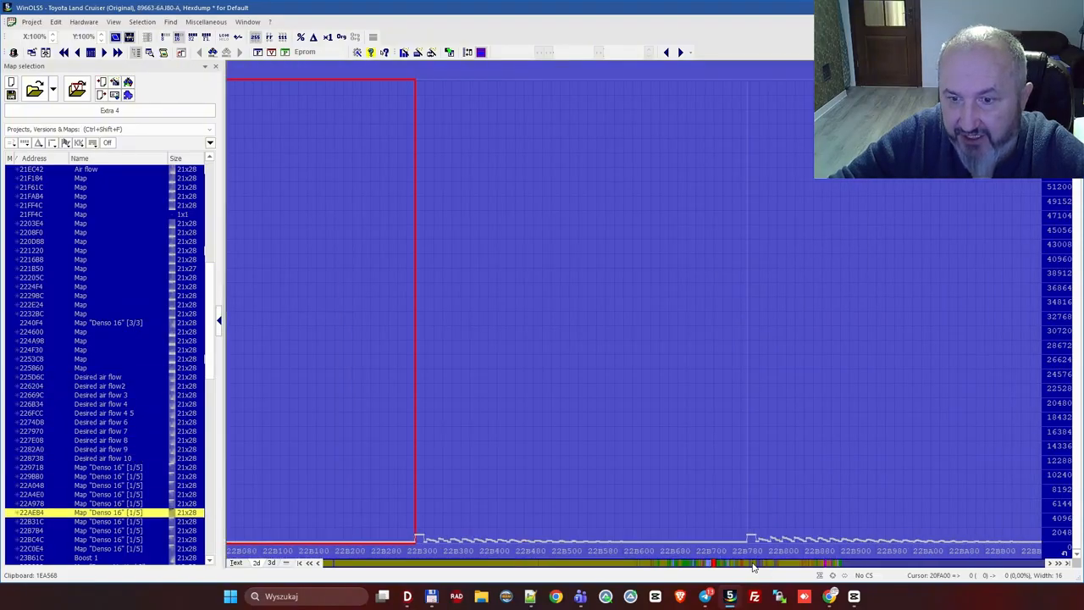
click(760, 567)
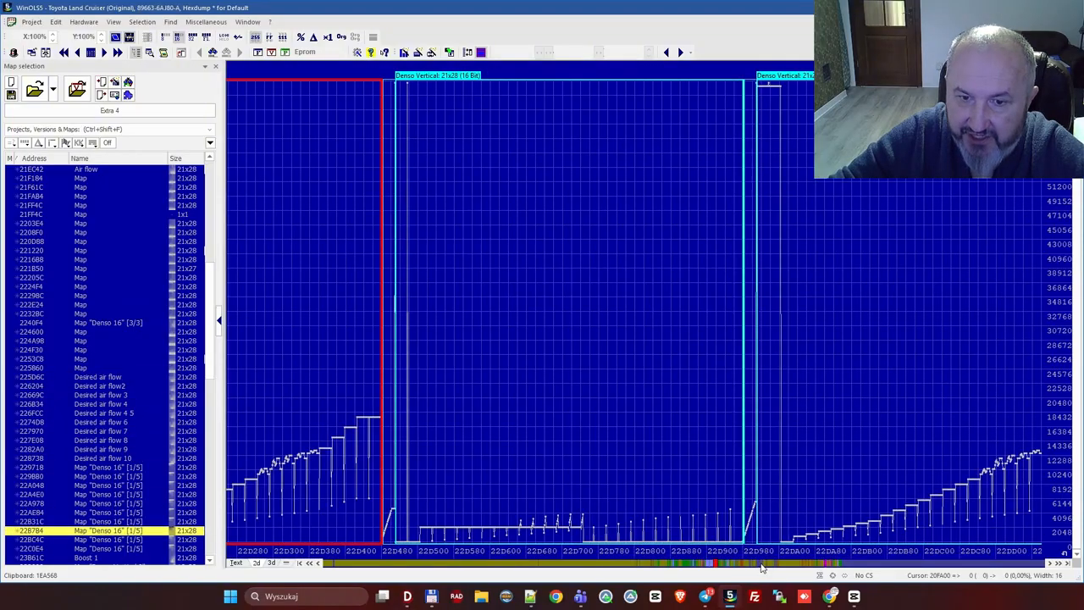
click(761, 567)
click(761, 567)
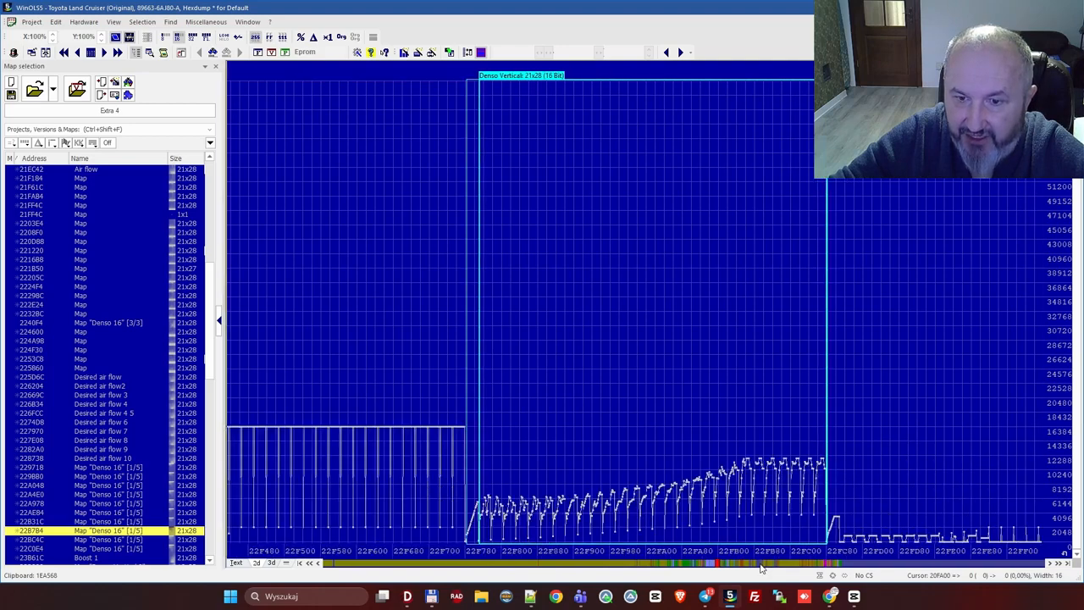